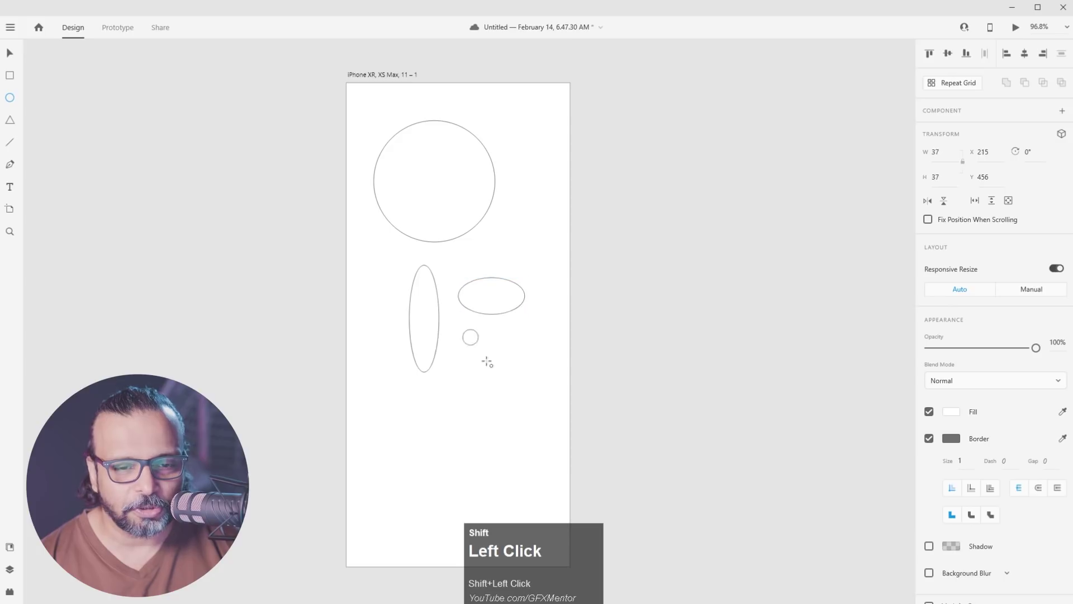
Undo the small circle and the wide ellipse drawn below the large circle
key(ctrl+z)
key(ctrl+z)
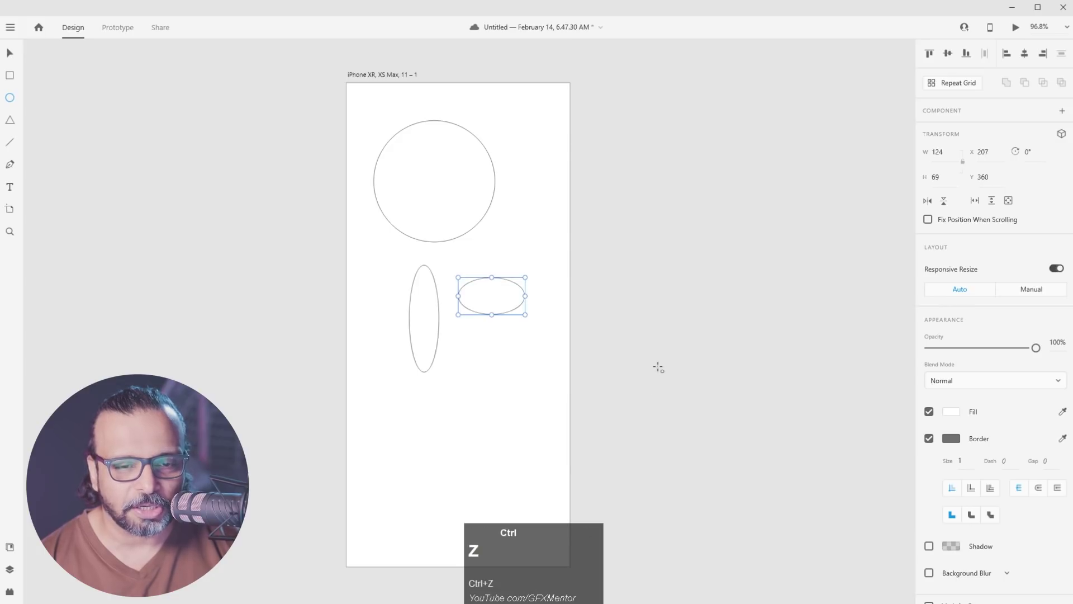
scroll(1022, 535, down, 1)
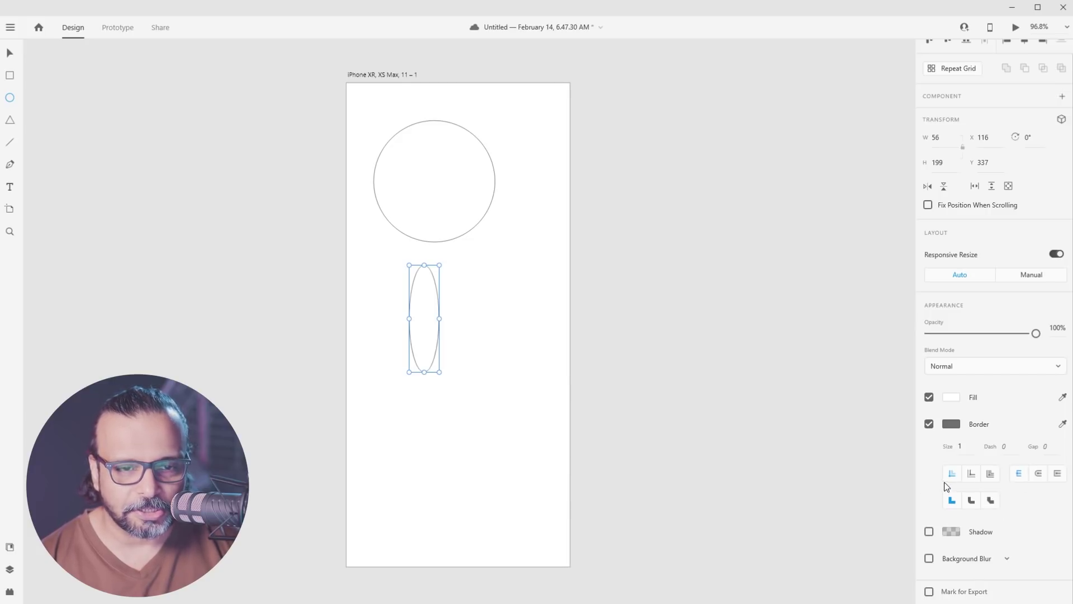
Draw a triangle about 121 × 104 beside the tall ellipse with the Polygon tool
click(16, 123)
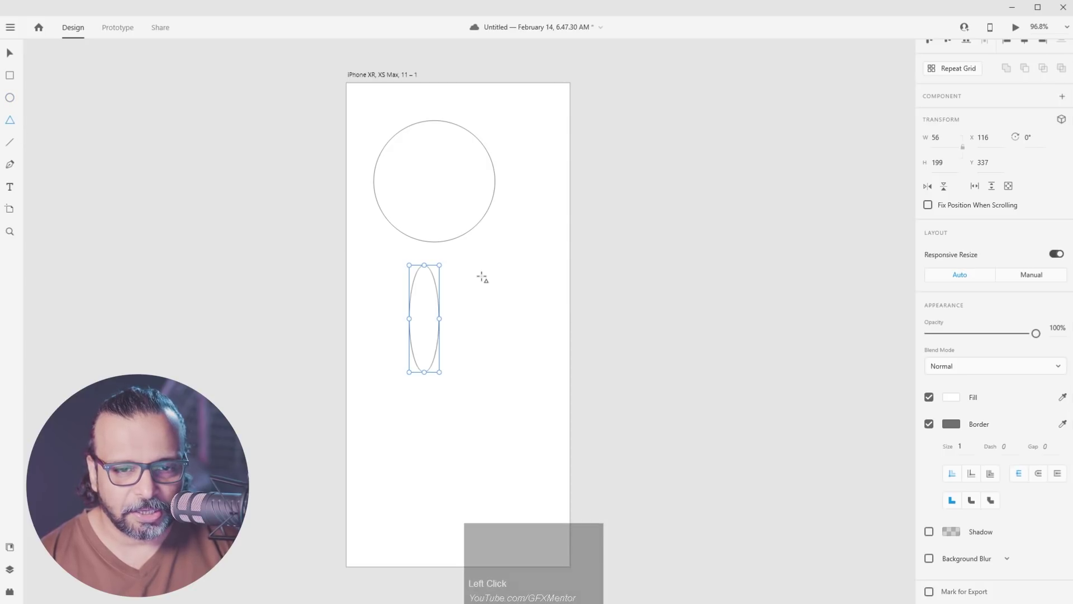
drag(475, 271, 541, 350)
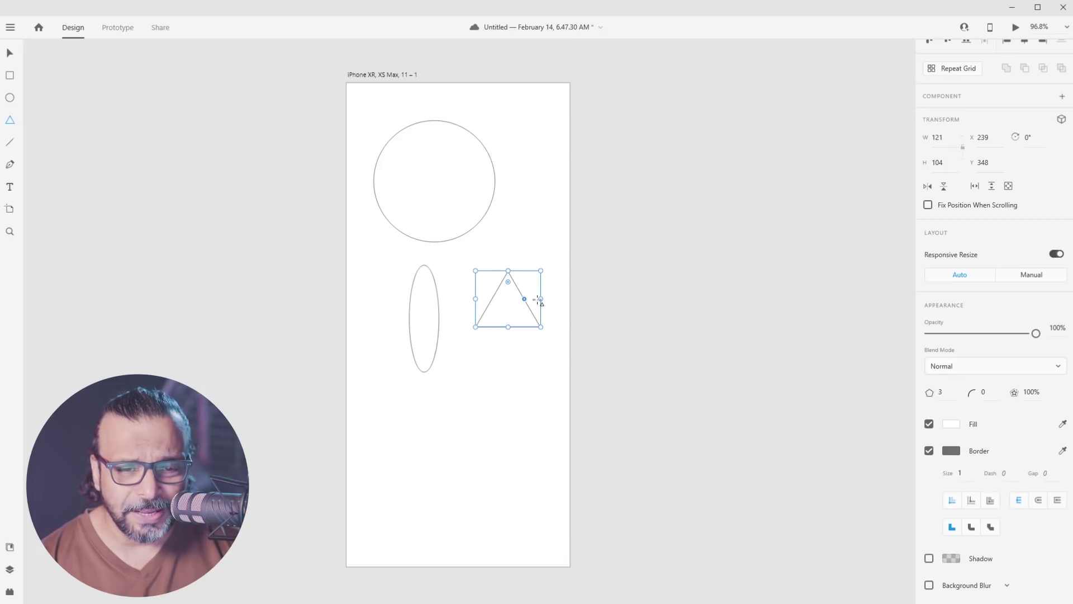
alt+scroll(520, 293, up, 5)
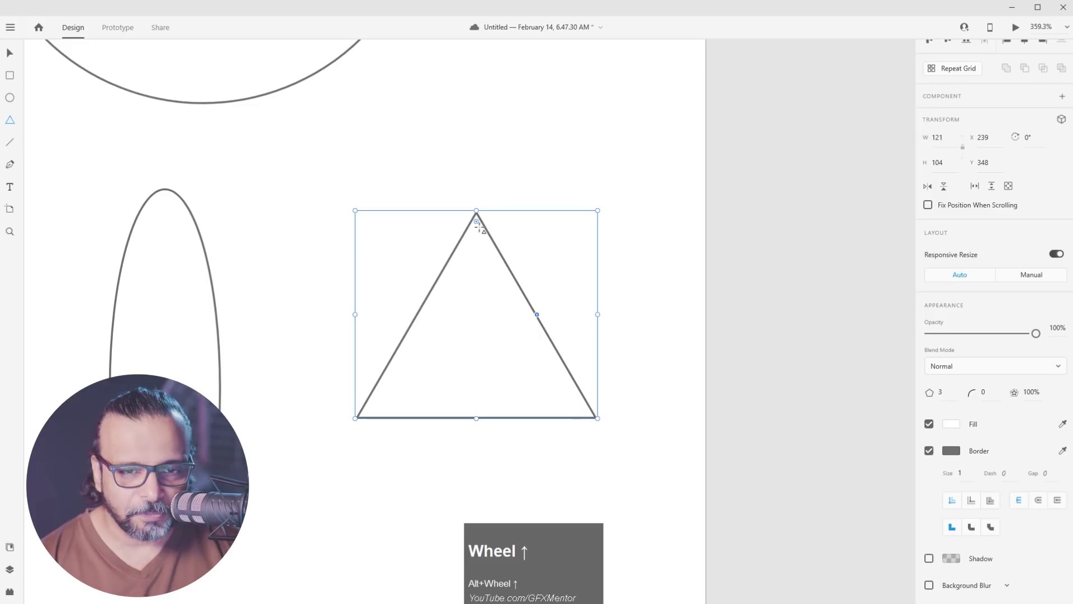
Try rounding the triangle's corners and lowering its star ratio to 52%, undoing each change
drag(477, 220, 478, 233)
key(ctrl+z)
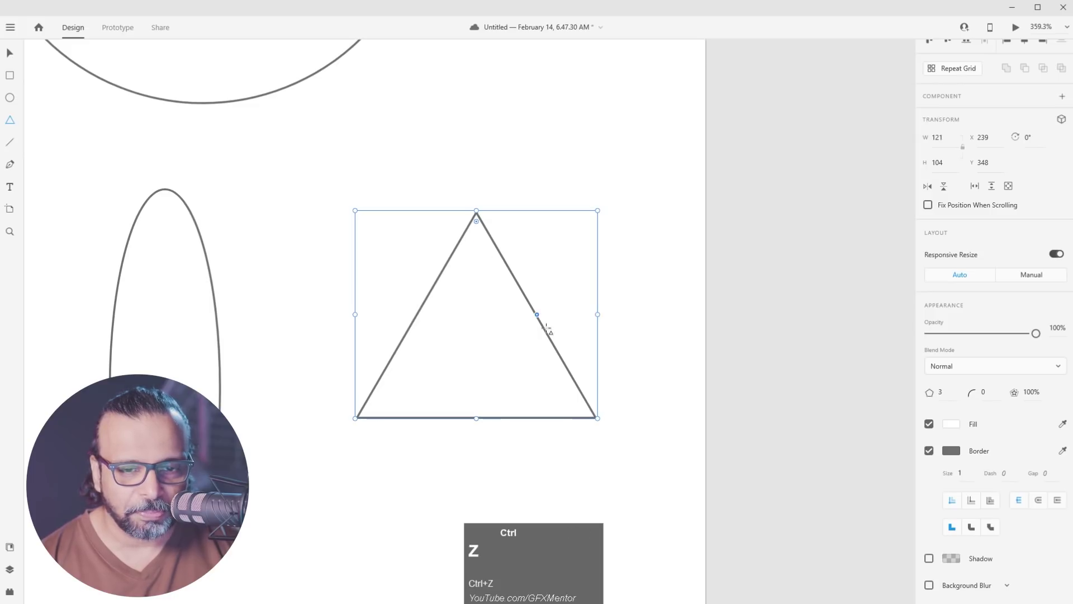
drag(538, 318, 511, 335)
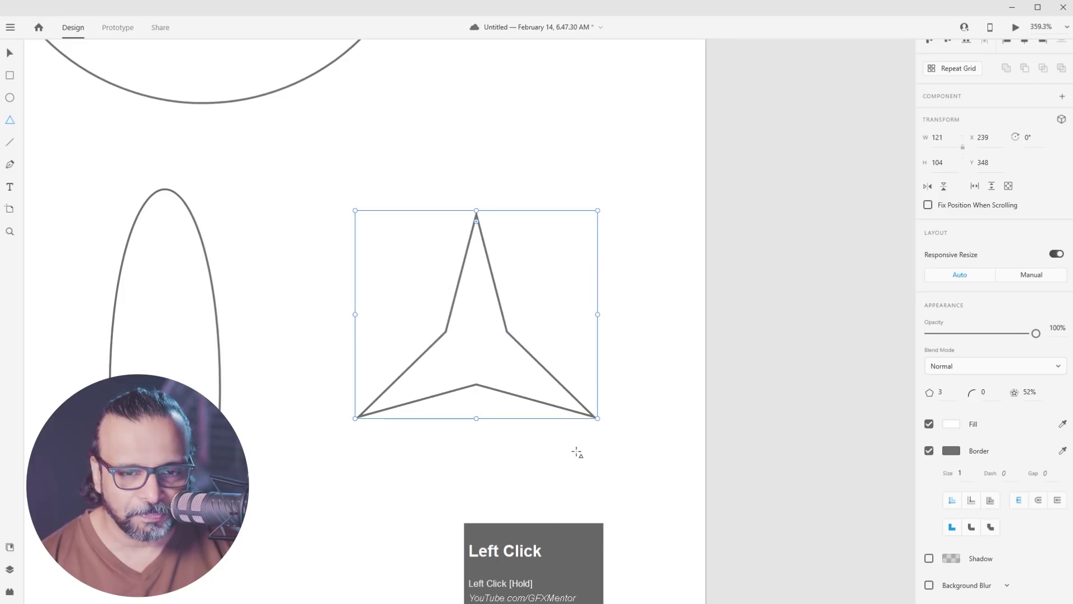
key(ctrl+z)
Round the triangle's corners to radius 11, and undo a trial star ratio of 57%
drag(476, 221, 478, 253)
drag(537, 317, 511, 334)
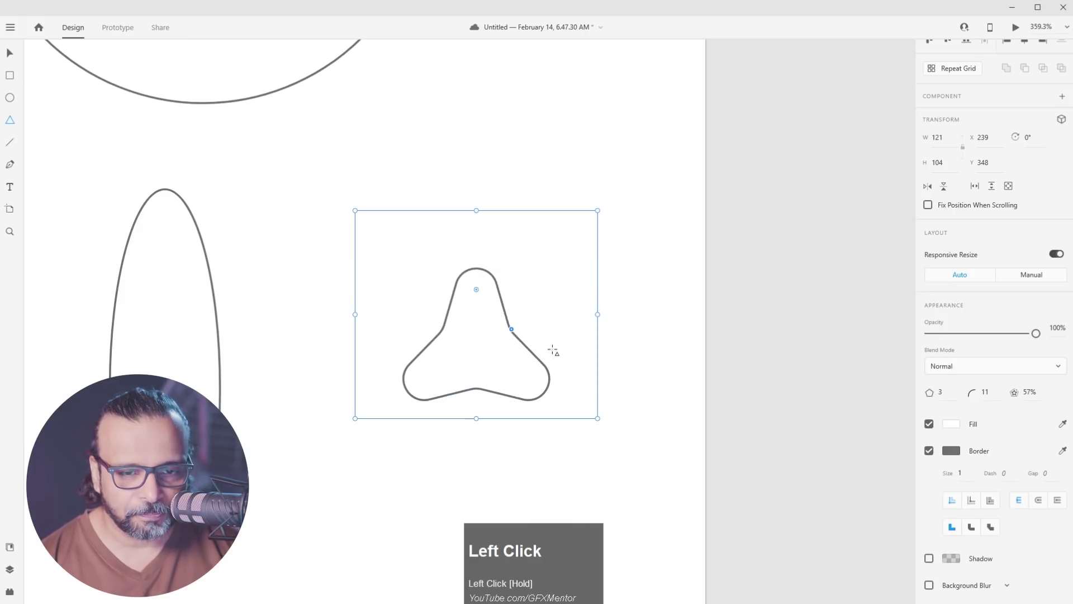
key(ctrl+z)
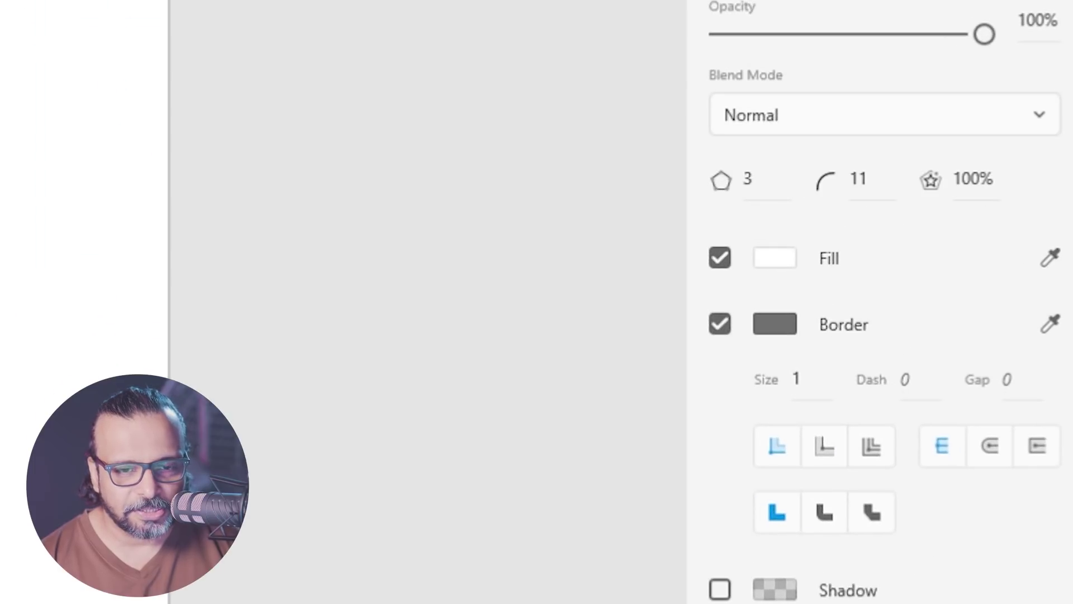
Set the polygon's corner count to 6 to turn the triangle into a hexagon
drag(779, 196, 718, 182)
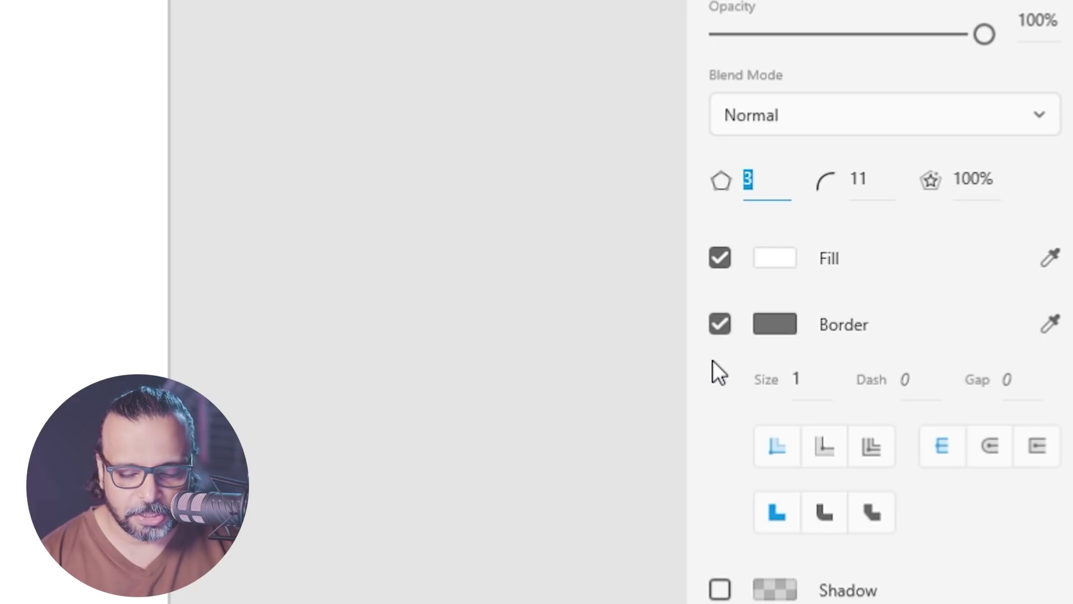
text(6)
key(Return)
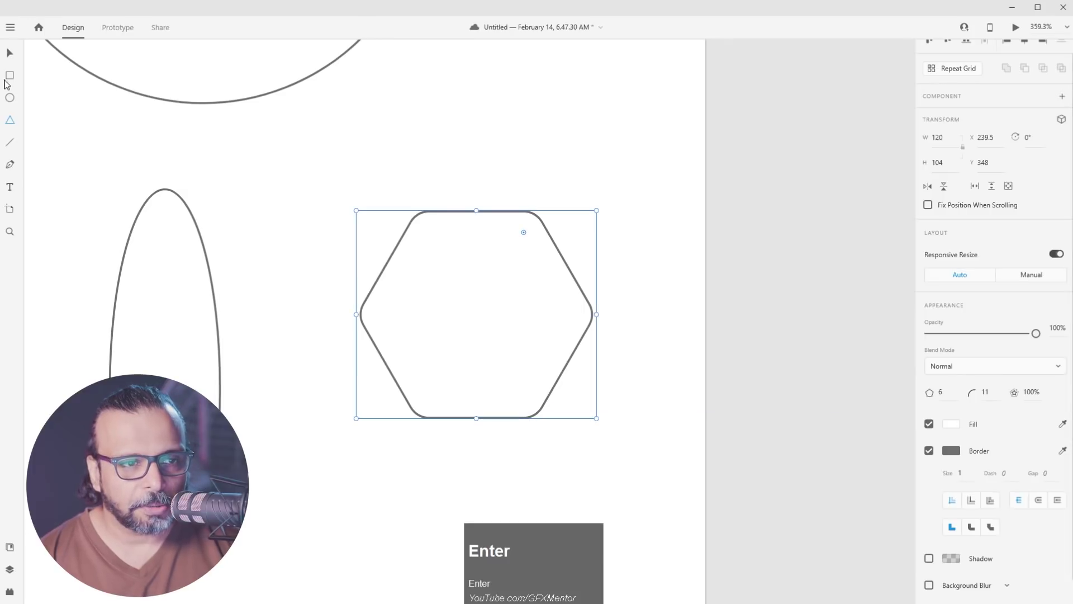
Rotate the hexagon to -90° and move it to about X 217.5, Y 314
click(8, 54)
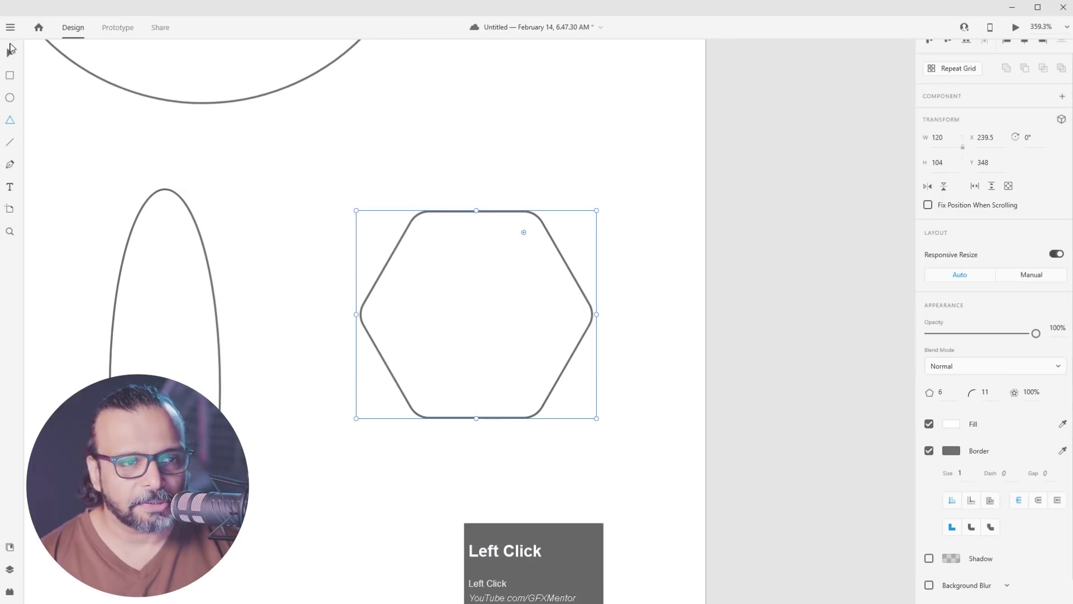
drag(597, 425, 532, 240)
drag(521, 391, 476, 333)
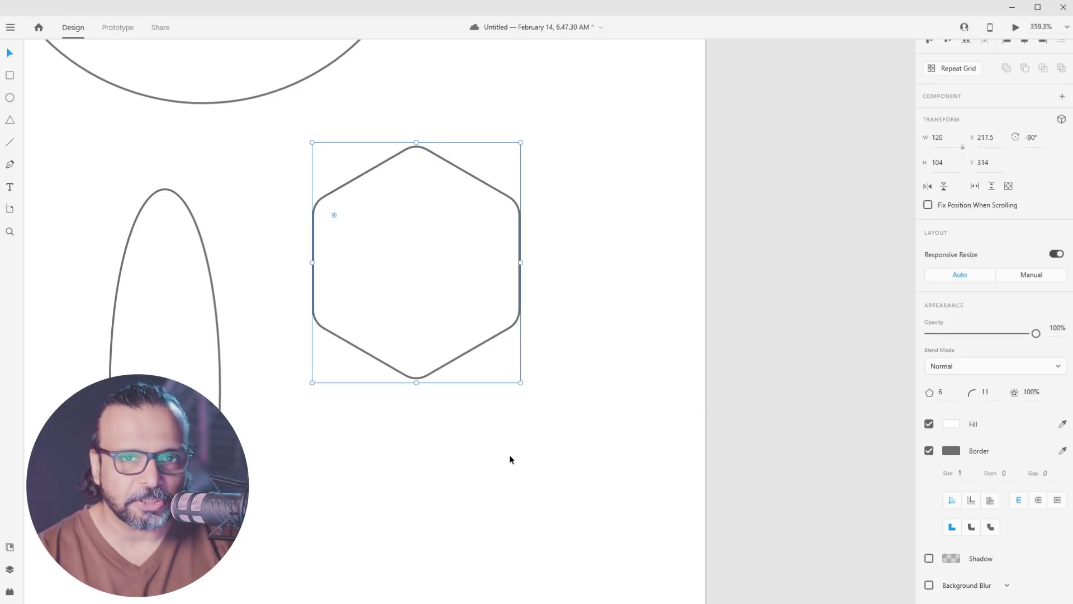
scroll(1010, 424, down, 1)
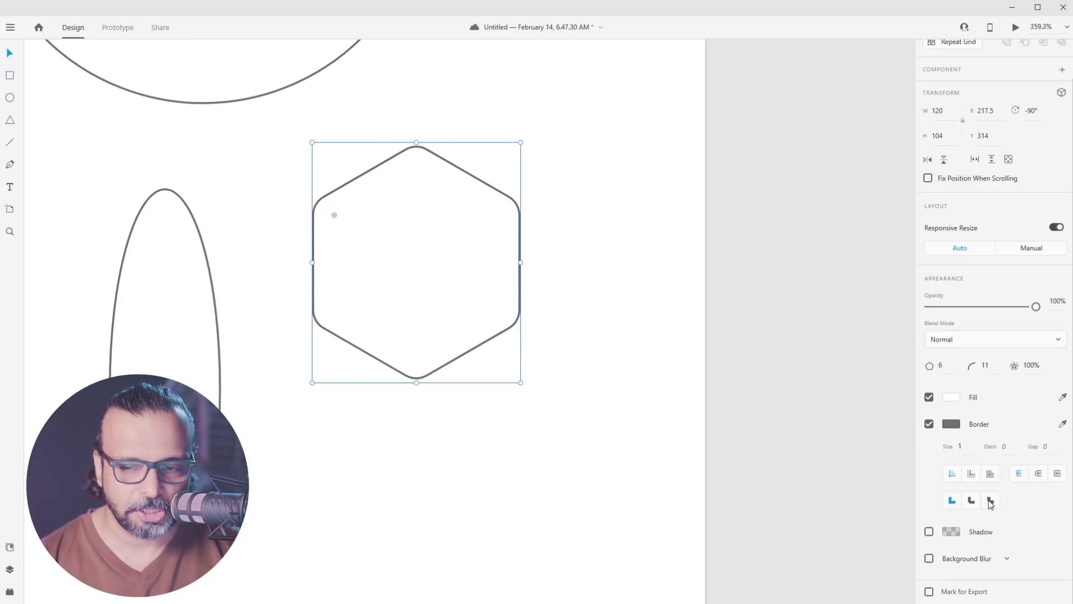
Draw a closed six-point path with straight segments below the hexagon using the Pen tool
click(9, 164)
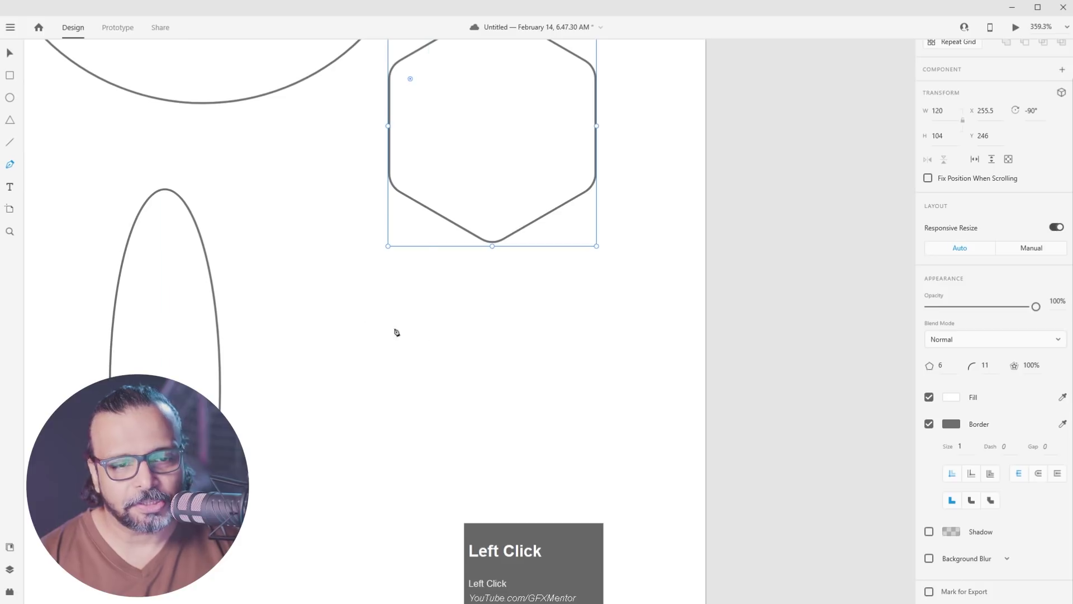
click(380, 350)
click(493, 297)
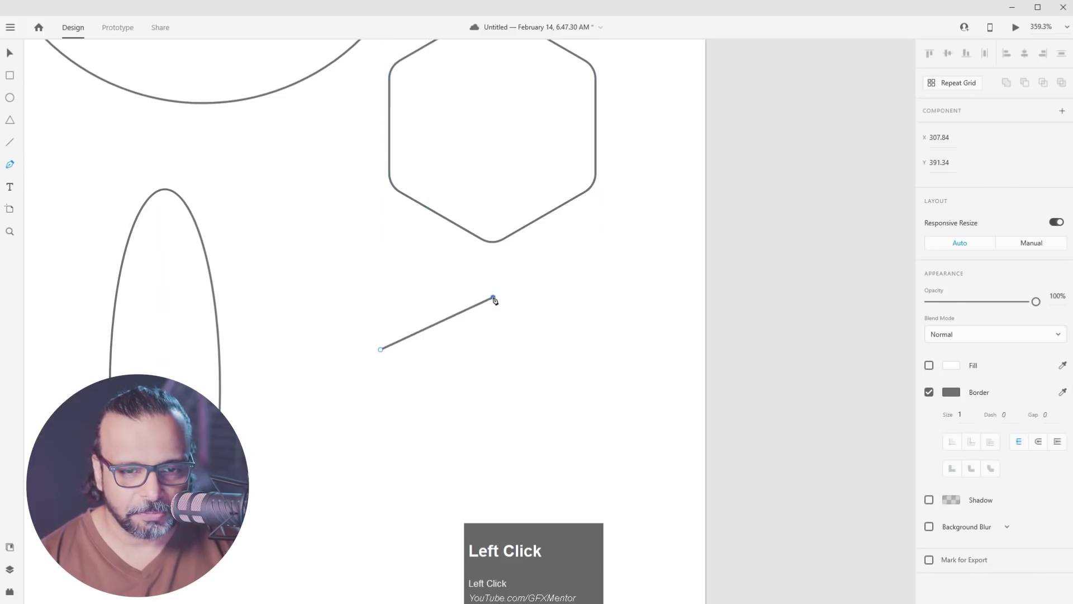
click(647, 316)
click(618, 405)
click(484, 367)
click(381, 381)
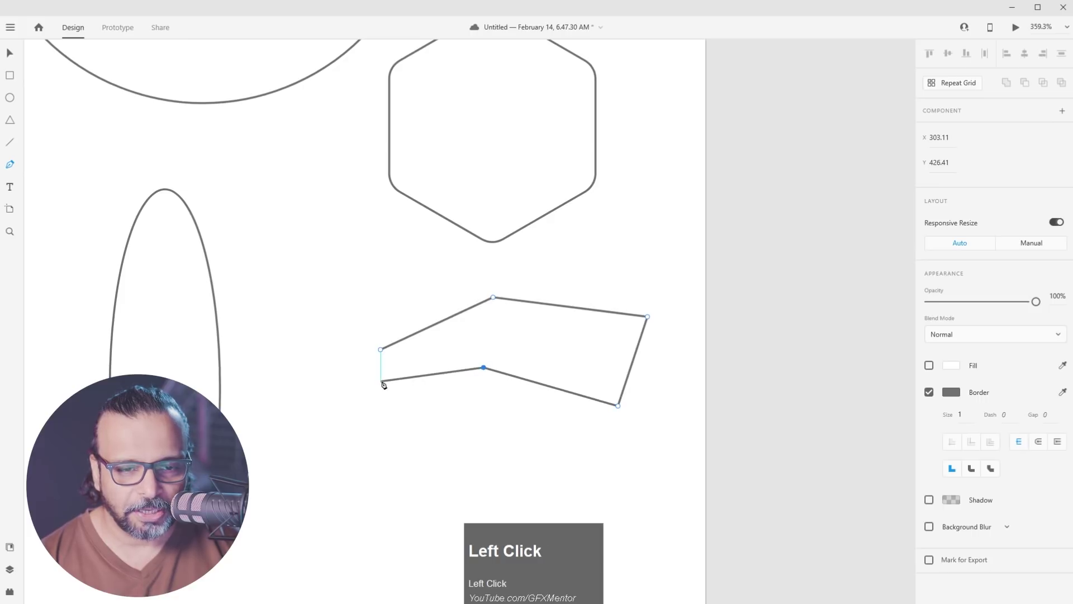
click(380, 350)
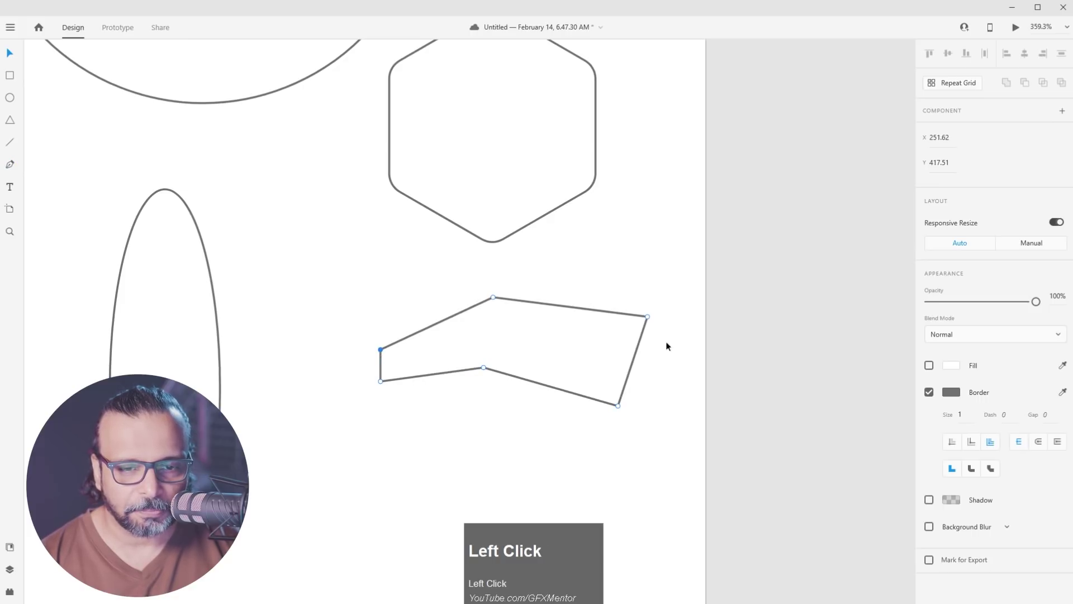
Undo the closing of the six-point path and delete all of its anchor points
key(ctrl+z)
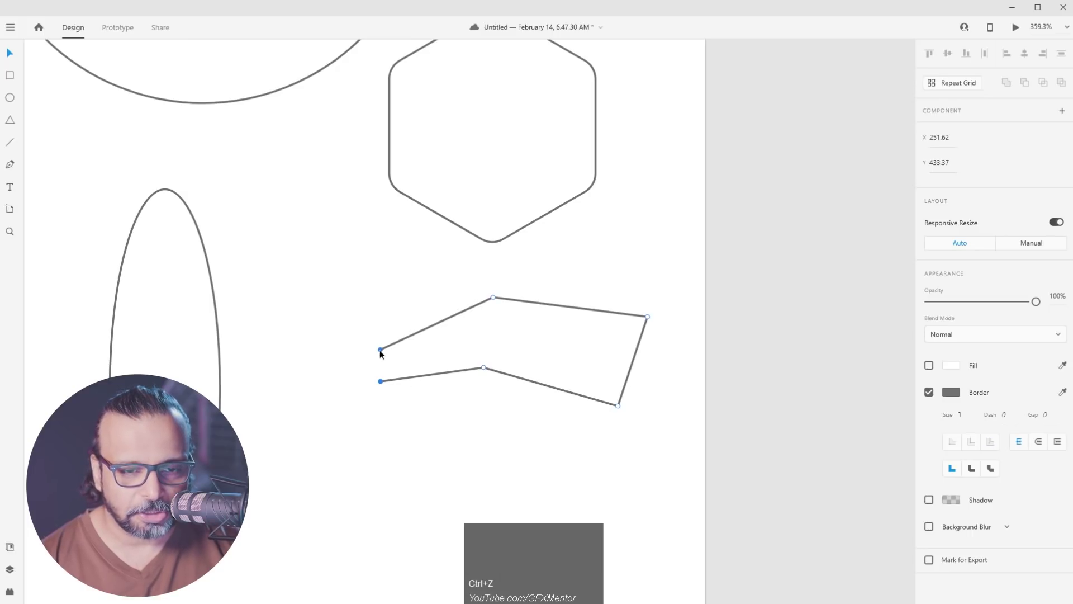
key(Delete)
key(Delete)
key(Delete)
key(Delete)
key(Delete)
key(Delete)
Draw a closed four-point path about 108 × 73.76 below the hexagon with the Pen tool
key(p)
click(378, 373)
click(465, 277)
click(594, 382)
click(499, 426)
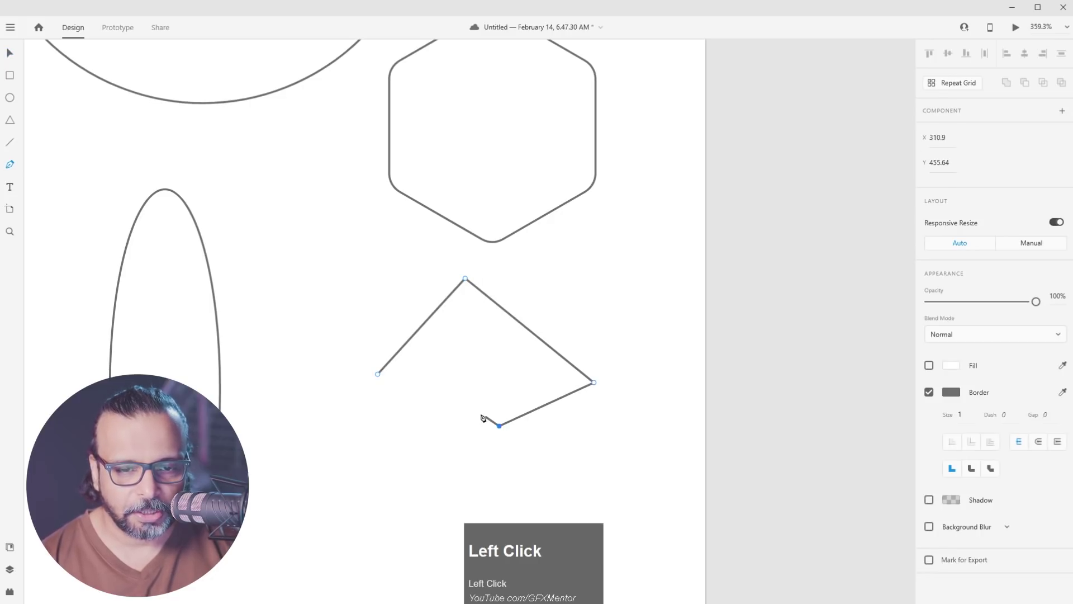
click(379, 376)
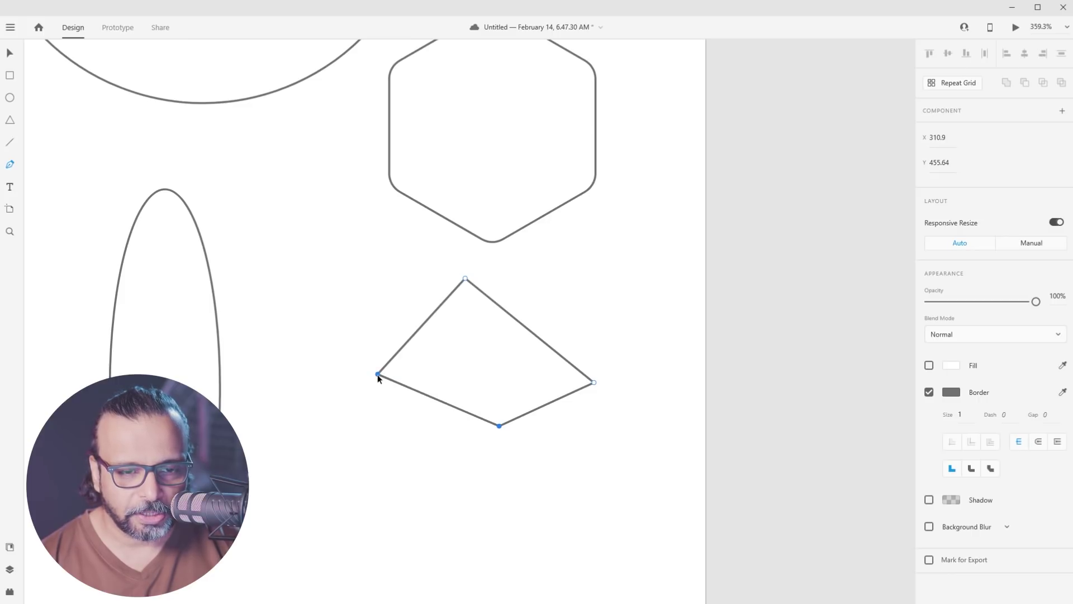
click(528, 471)
Select the four-point path and move it to about X 234.23, Y 375.88
click(17, 50)
click(390, 253)
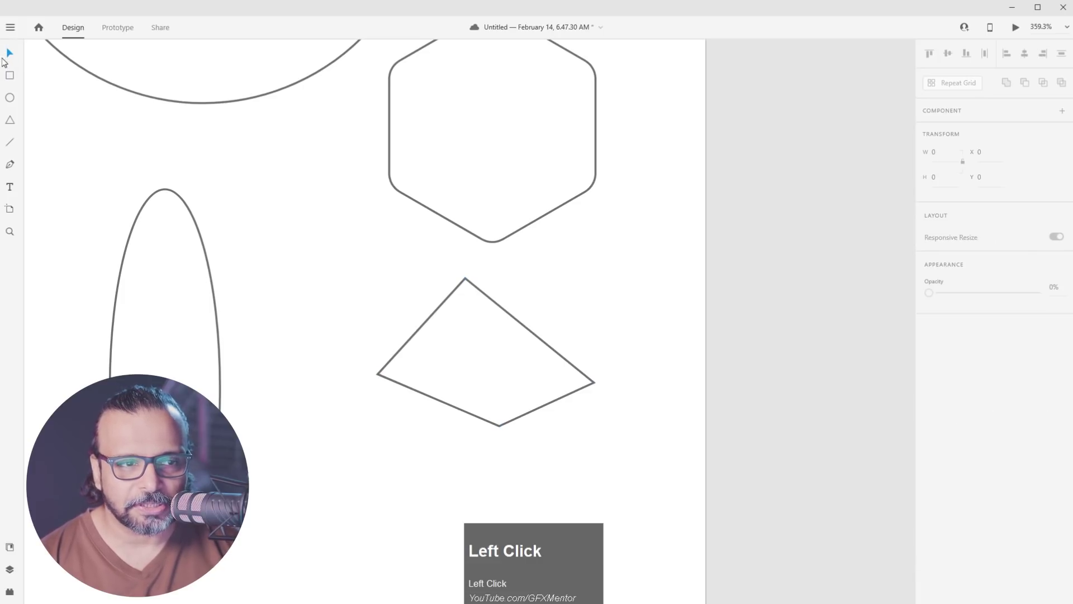
click(594, 386)
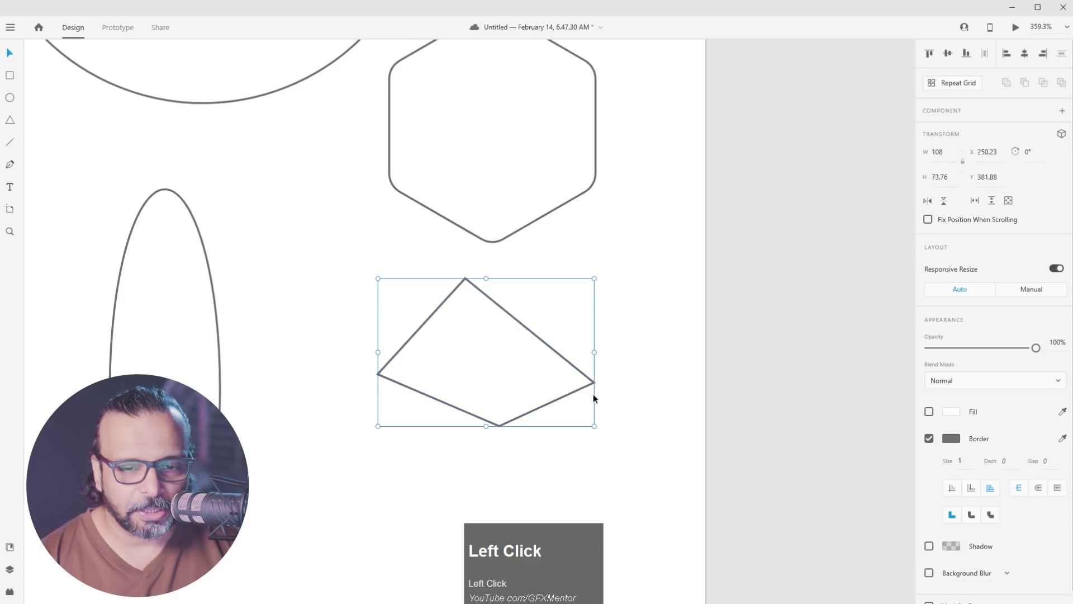
drag(484, 362, 545, 357)
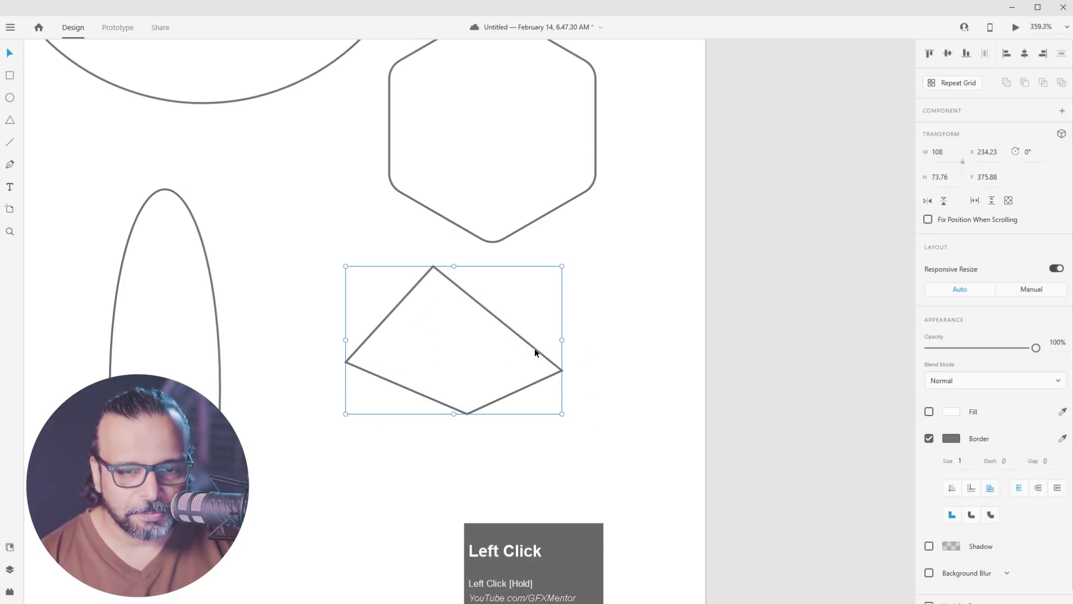
Reshape the quadrilateral by moving its right anchor point up and inward and its bottom point to about X 312.85, Y 464.55
double_click(534, 348)
drag(562, 370, 541, 327)
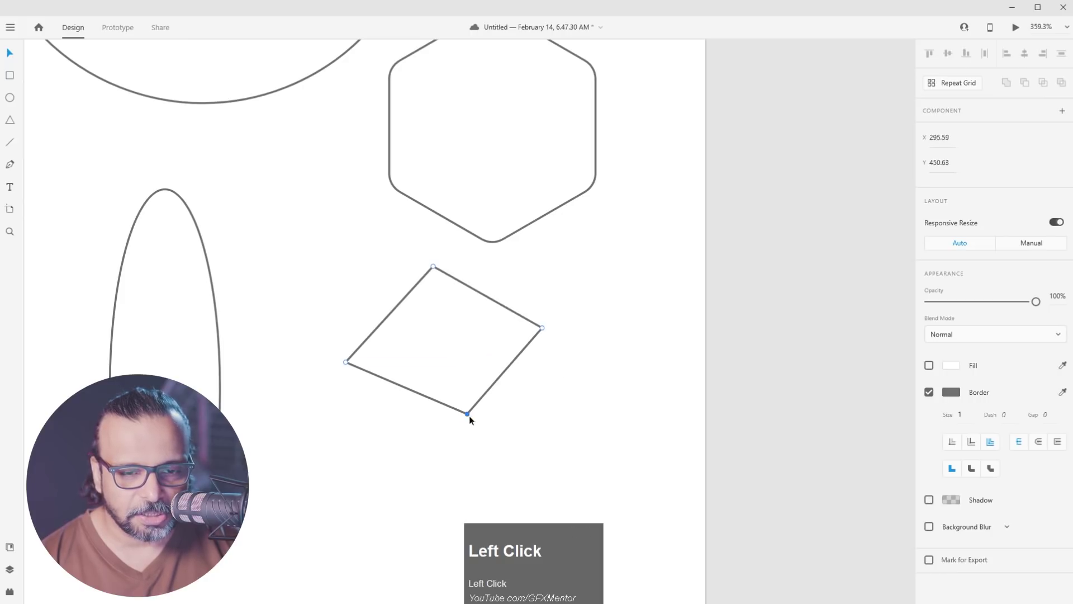
drag(467, 414, 503, 443)
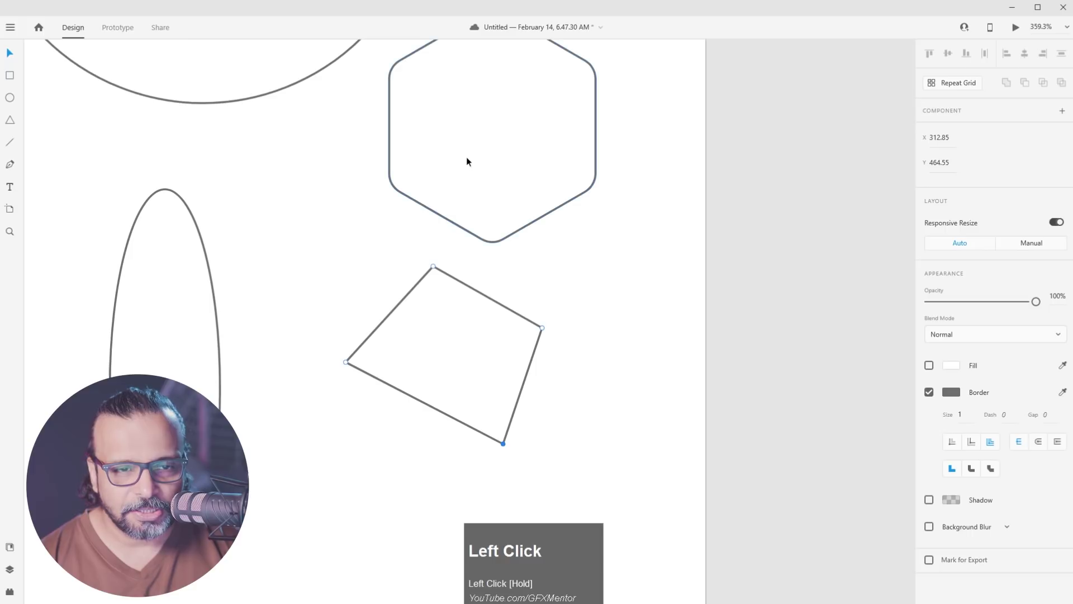
Edit the tall ellipse's anchor points, widening the top handle and shifting both side points right to form a crescent
click(159, 288)
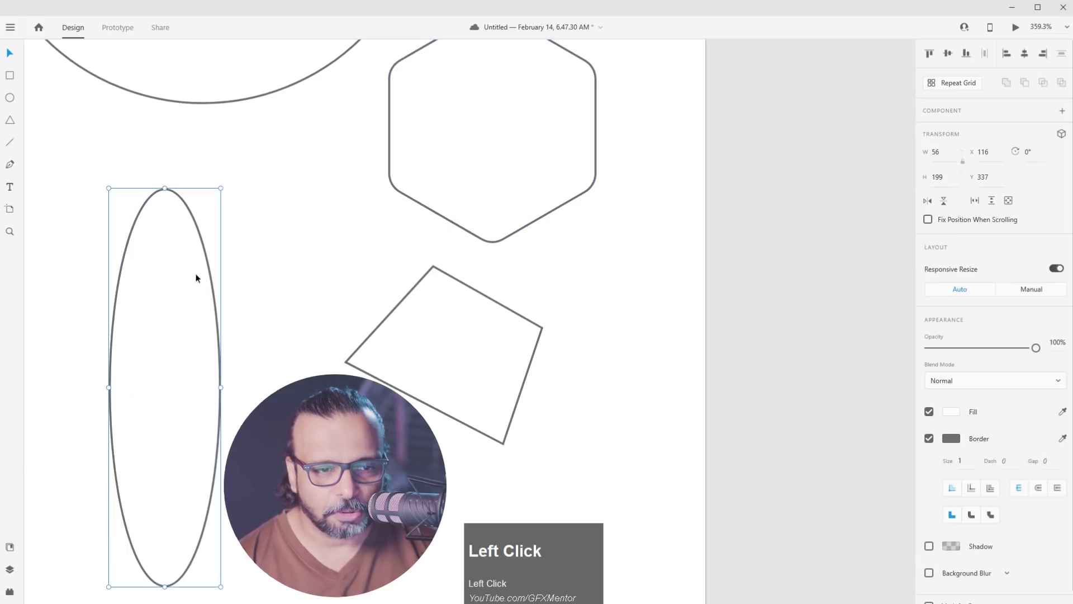
double_click(192, 222)
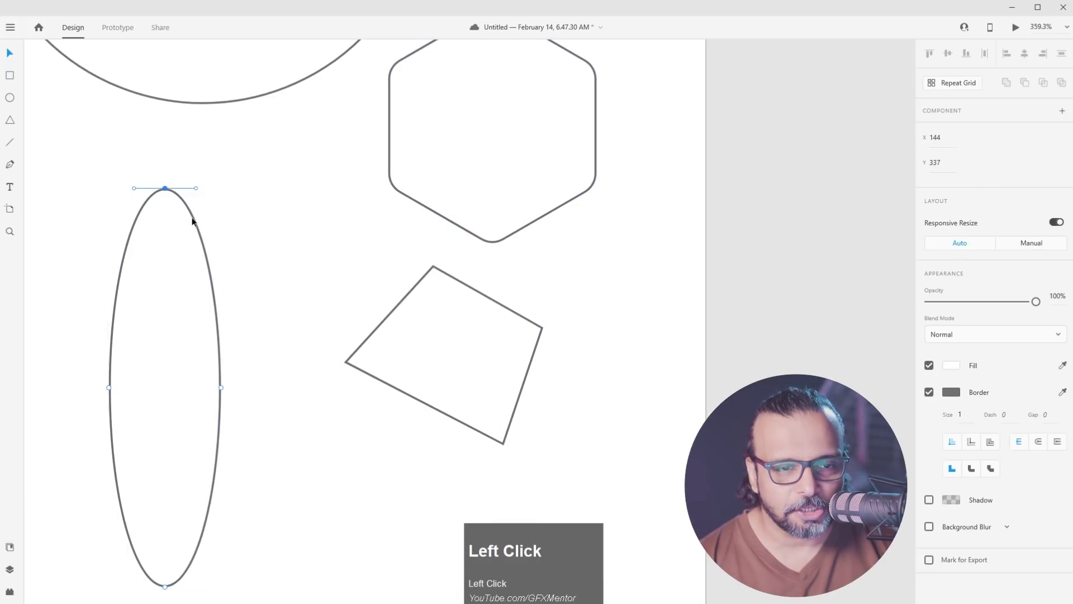
drag(196, 188, 234, 185)
drag(220, 386, 274, 372)
drag(113, 389, 218, 374)
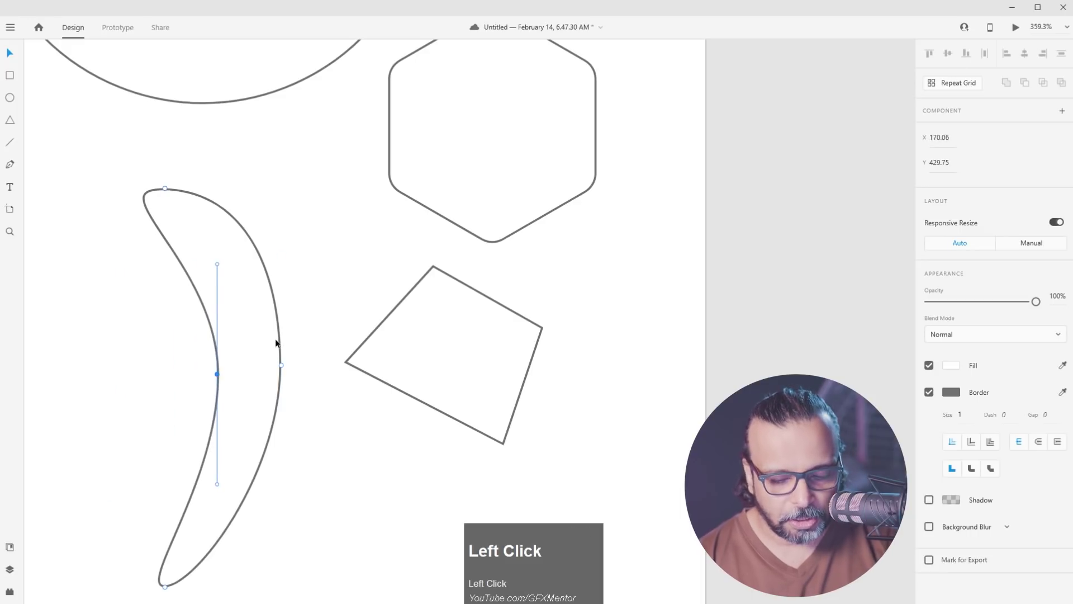
Delete the reshaped tall ellipse by removing all of its anchor points
key(Delete)
key(Delete)
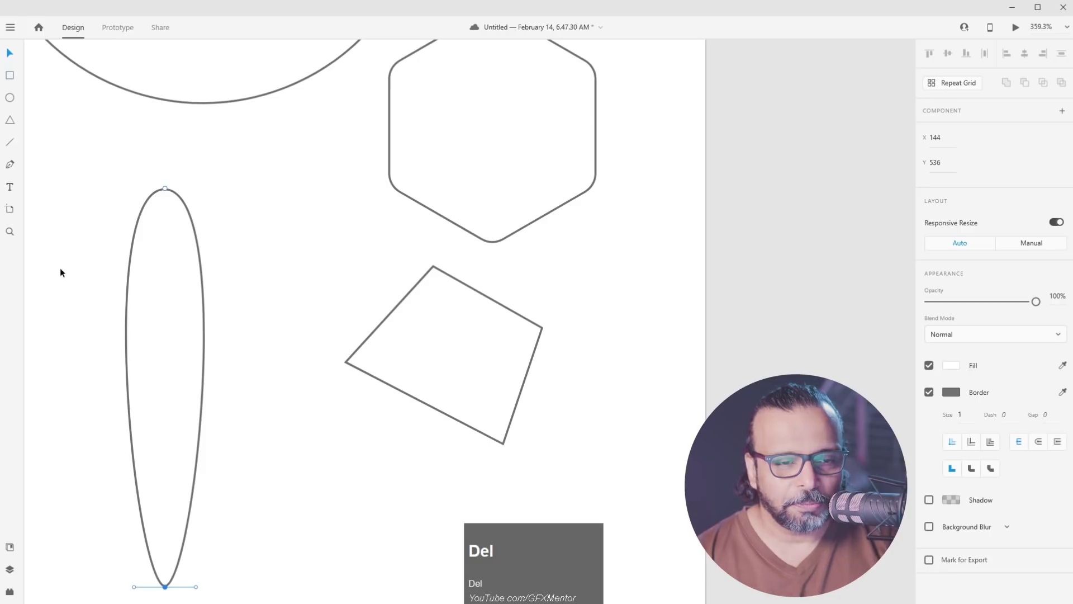
key(Delete)
key(Delete)
Draw an ellipse about 114 × 165 below the large circle
click(9, 97)
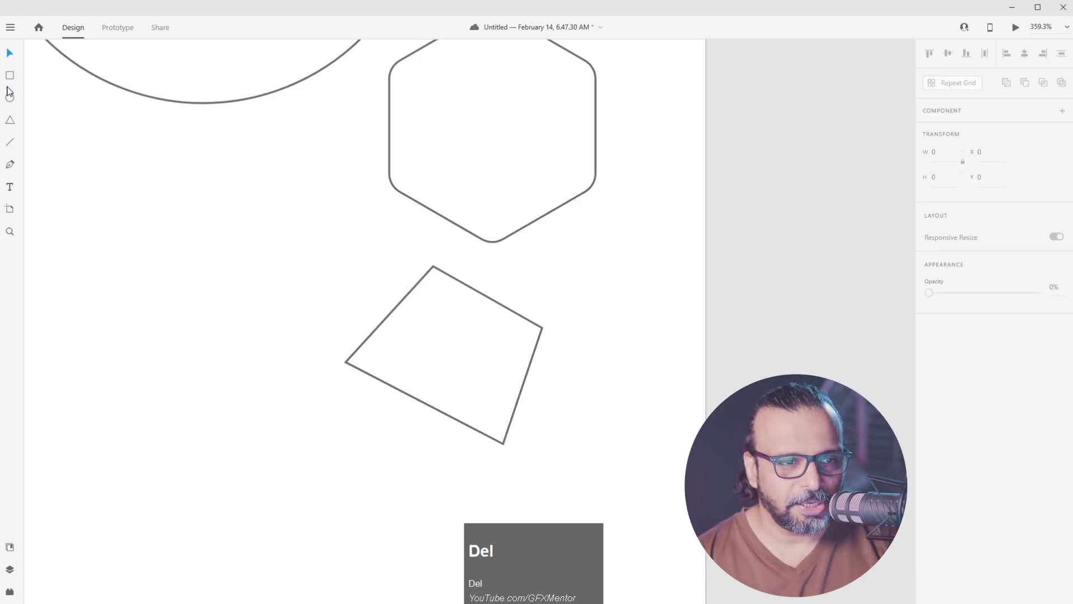
drag(76, 160, 303, 491)
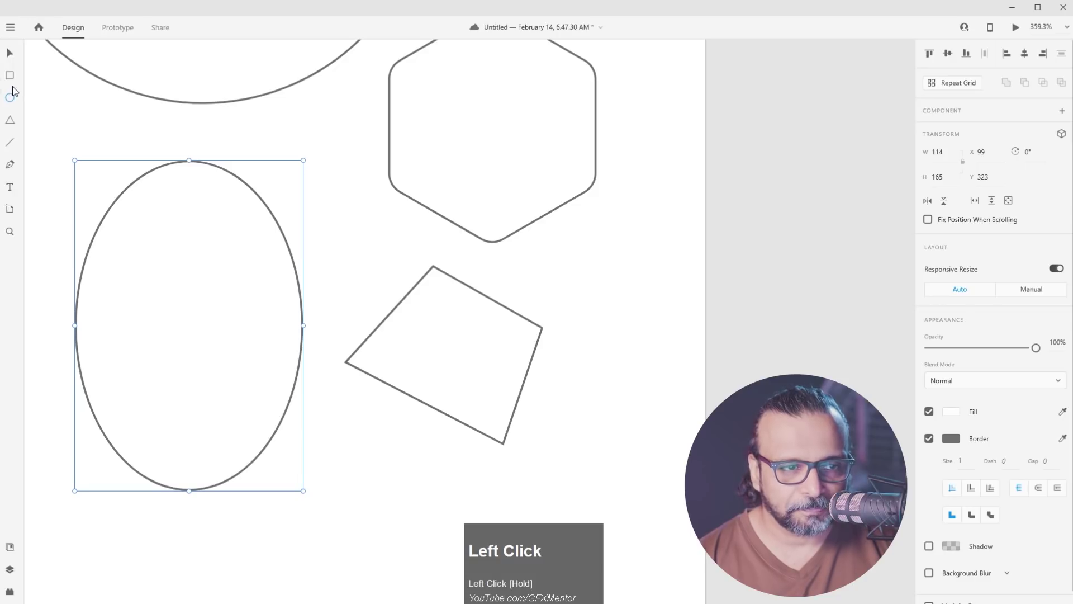
click(9, 52)
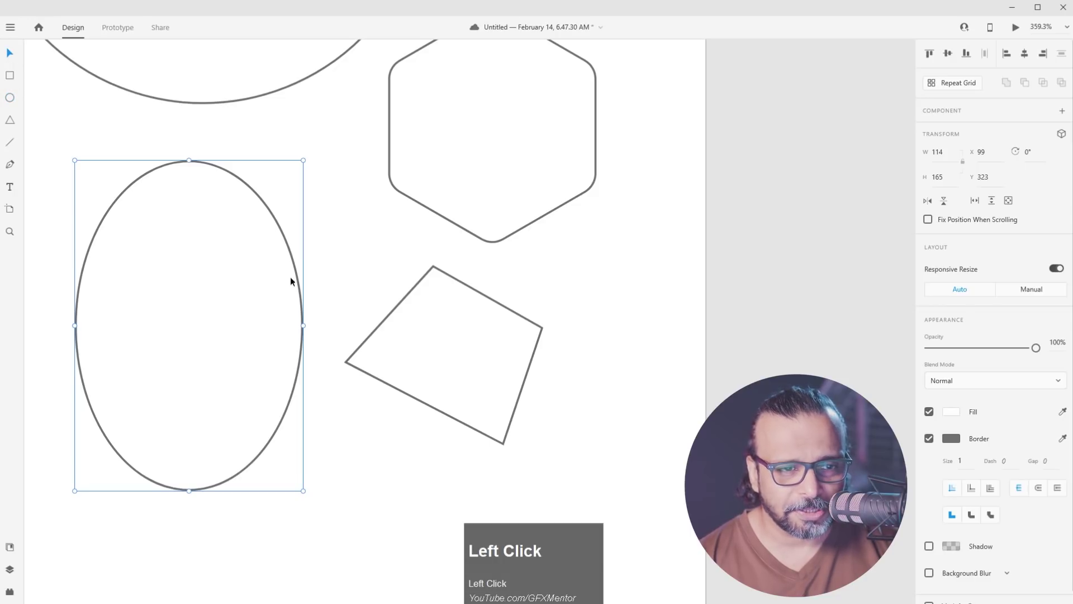
Reshape the new ellipse into a curved blob by adjusting its side anchor points and curve handles
double_click(286, 246)
drag(250, 161, 267, 160)
drag(302, 325, 246, 330)
drag(248, 237, 303, 251)
drag(246, 329, 255, 340)
drag(74, 329, 73, 317)
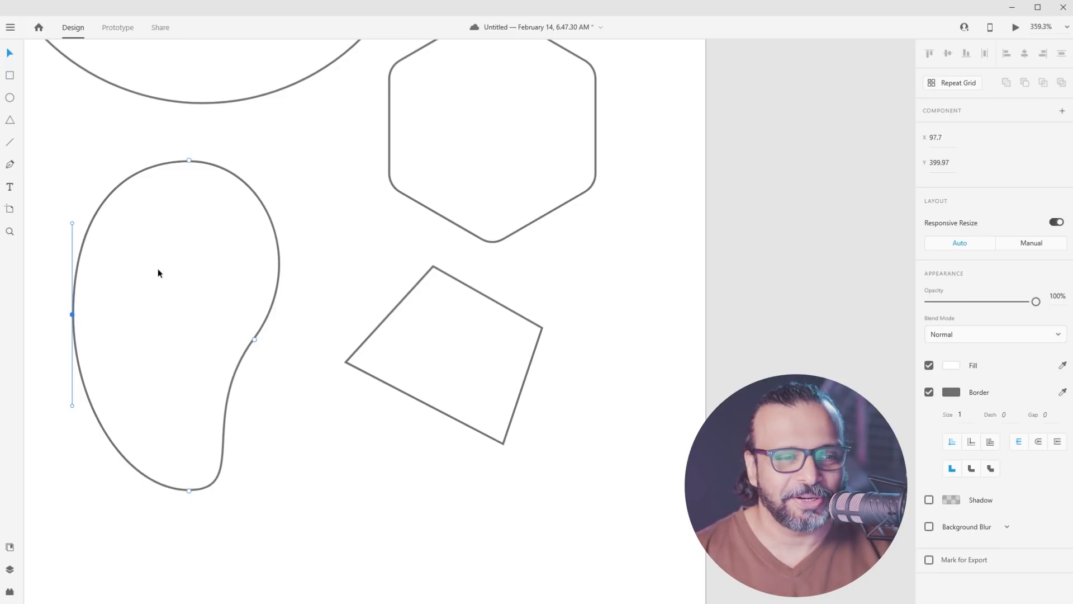
Delete the reshaped ellipse beside the quadrilateral
drag(314, 157, 70, 382)
key(Delete)
drag(319, 282, 580, 489)
key(Delete)
drag(106, 418, 205, 481)
key(Delete)
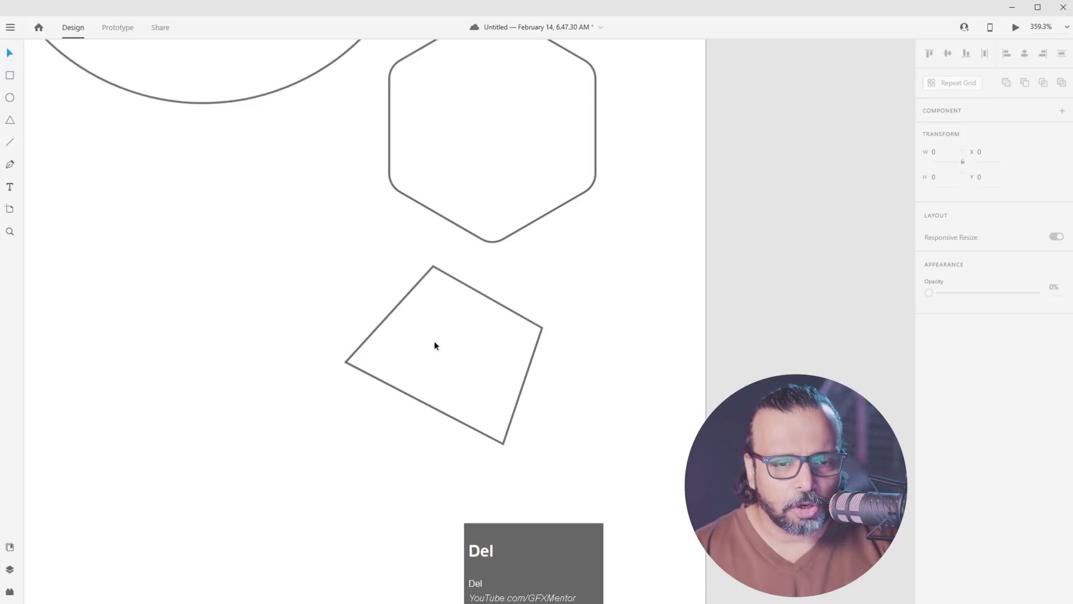
Move the quadrilateral up and to the left, and delete its lowest anchor point to turn it into a triangle
drag(425, 278, 288, 251)
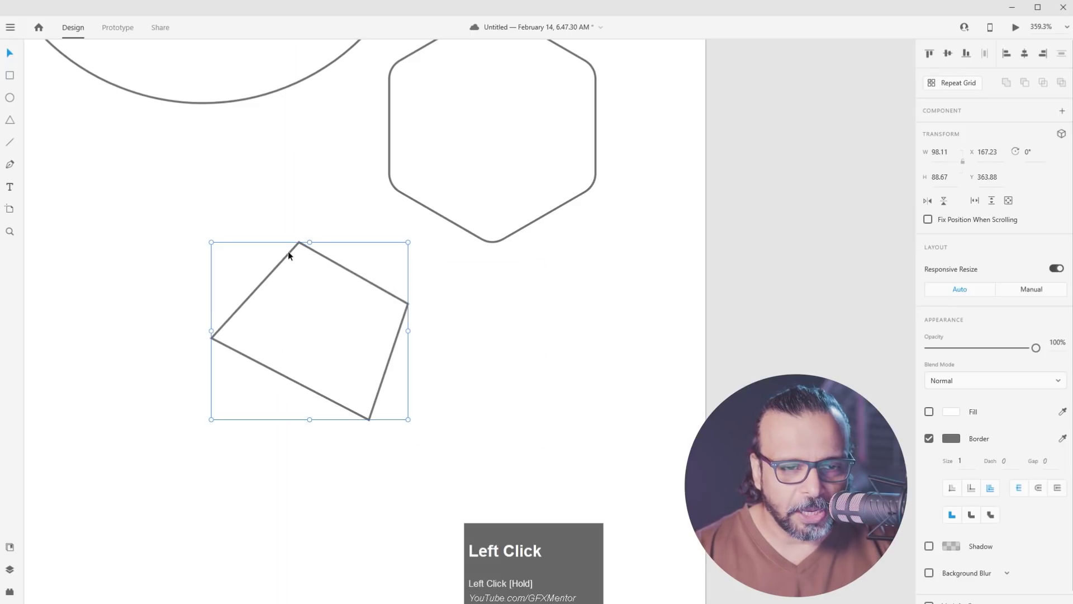
double_click(288, 251)
drag(407, 402, 340, 449)
key(Delete)
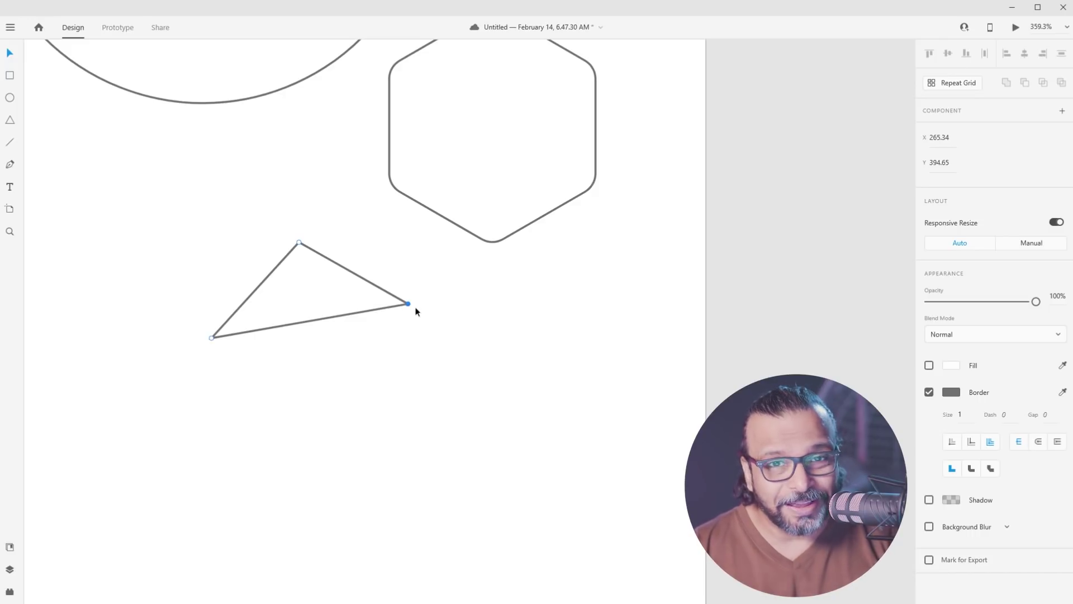
Move the rounded hexagon down towards the artboard's right edge and delete its lower anchor points to leave a nearly flat base
drag(492, 132, 594, 292)
double_click(554, 236)
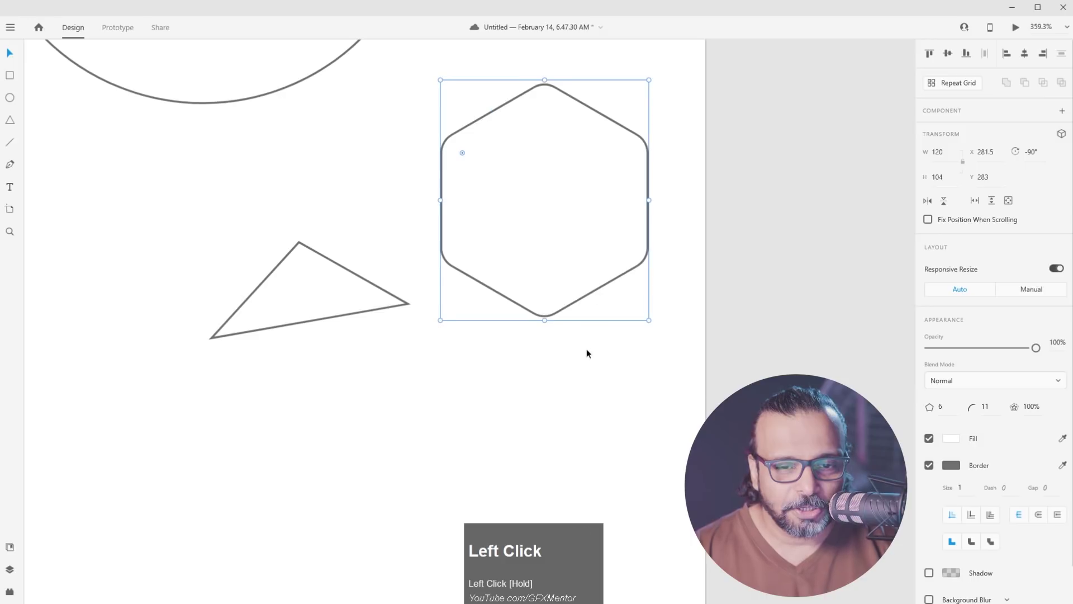
double_click(572, 300)
drag(568, 339, 521, 306)
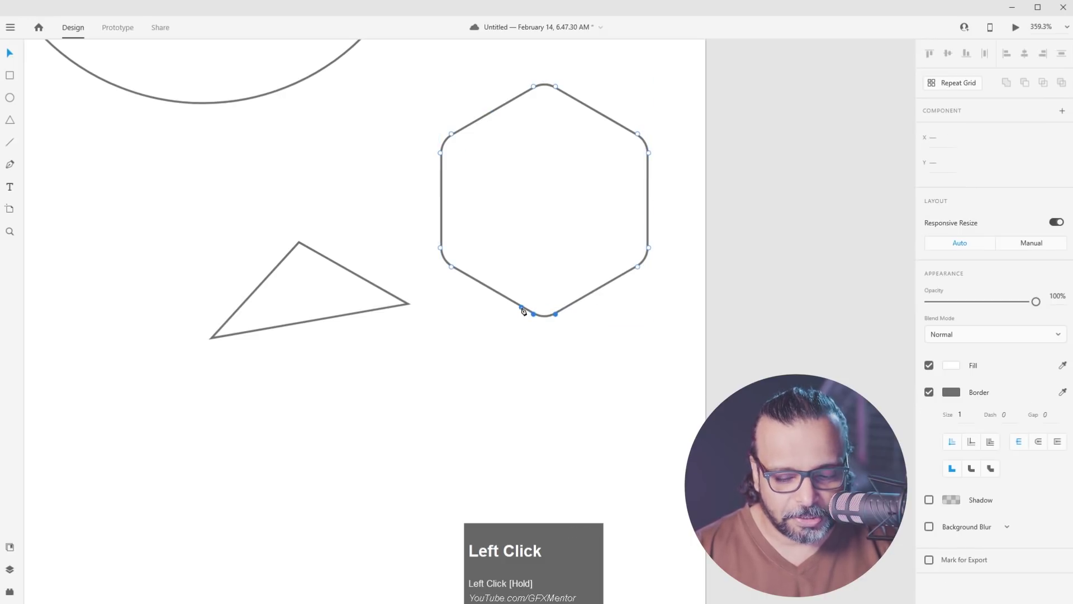
key(Delete)
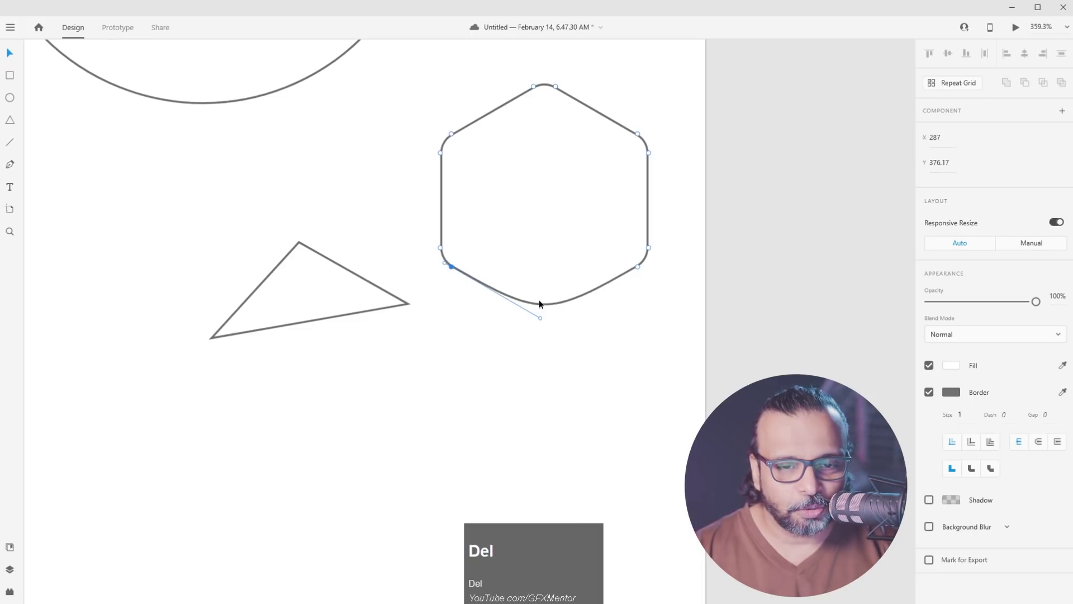
drag(653, 287, 446, 265)
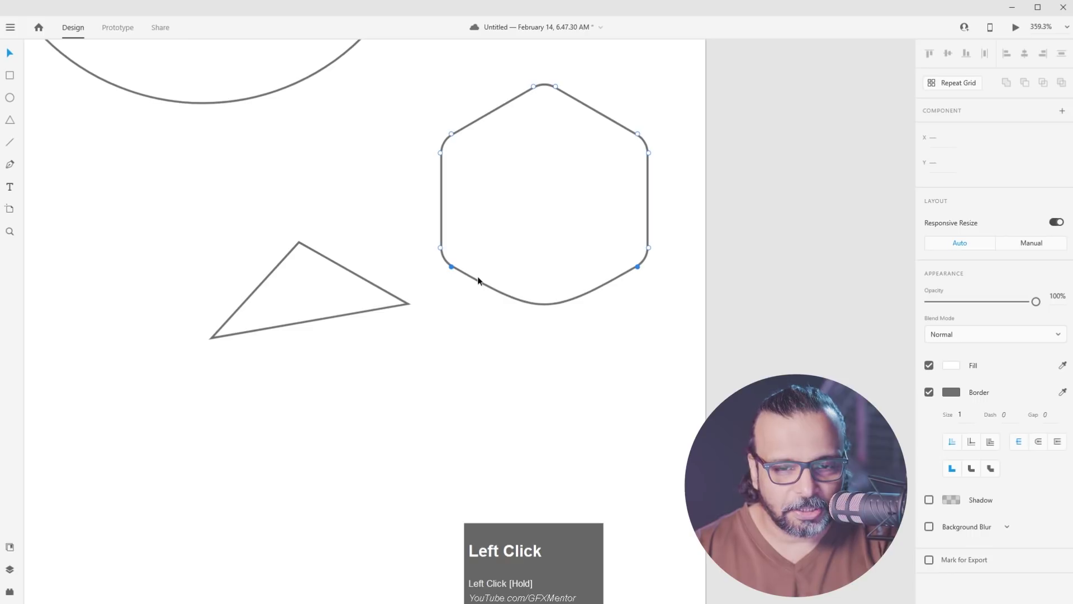
key(Delete)
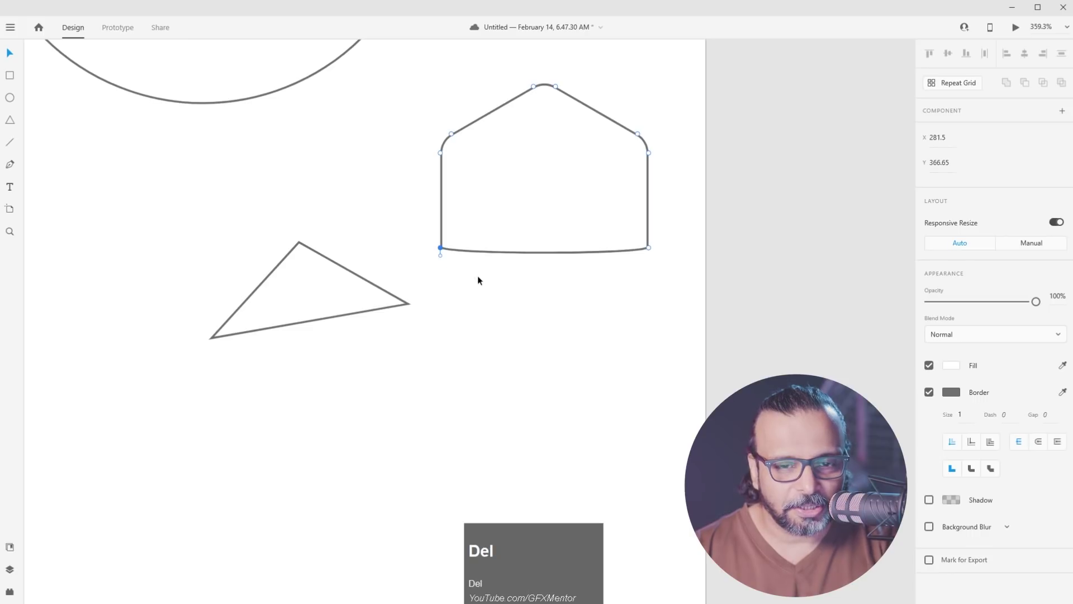
Add anchor points on the former hexagon's right slope and base, pulling the slope outward and the base upward into an arch
click(578, 99)
click(607, 116)
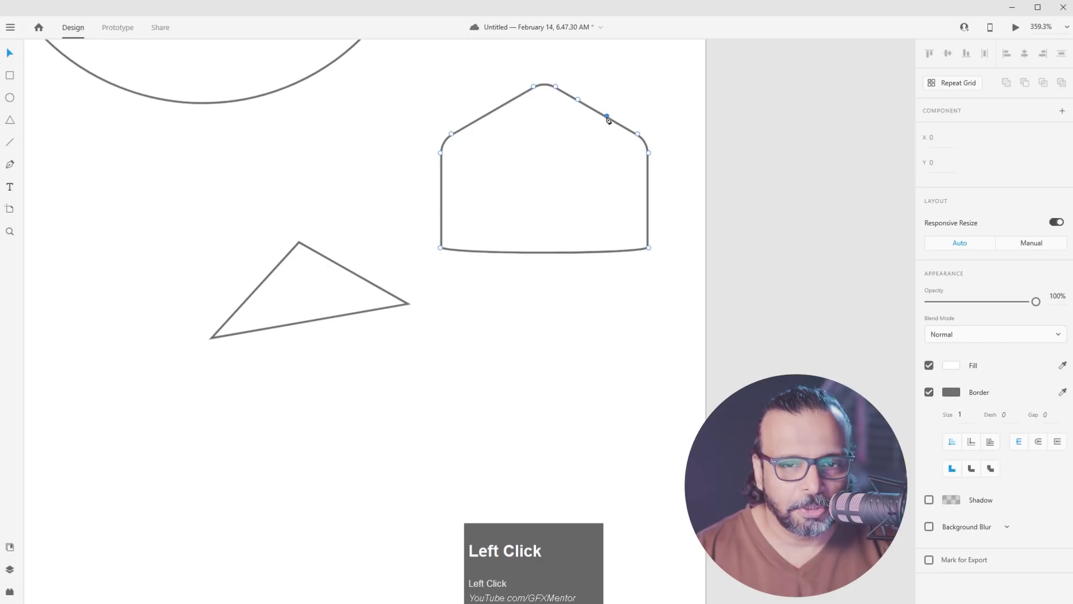
click(7, 52)
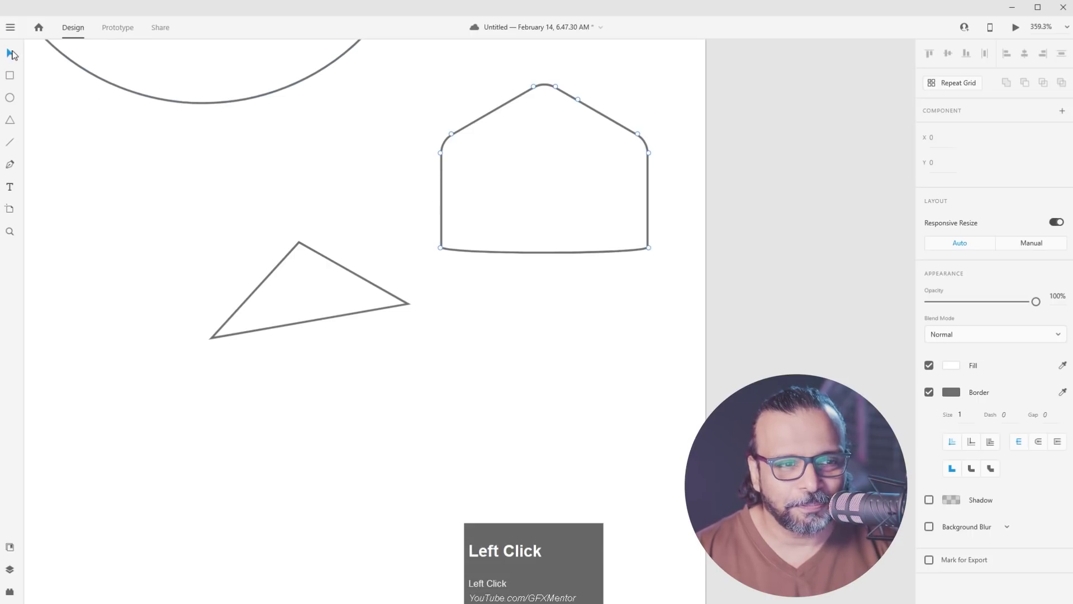
drag(578, 99, 597, 91)
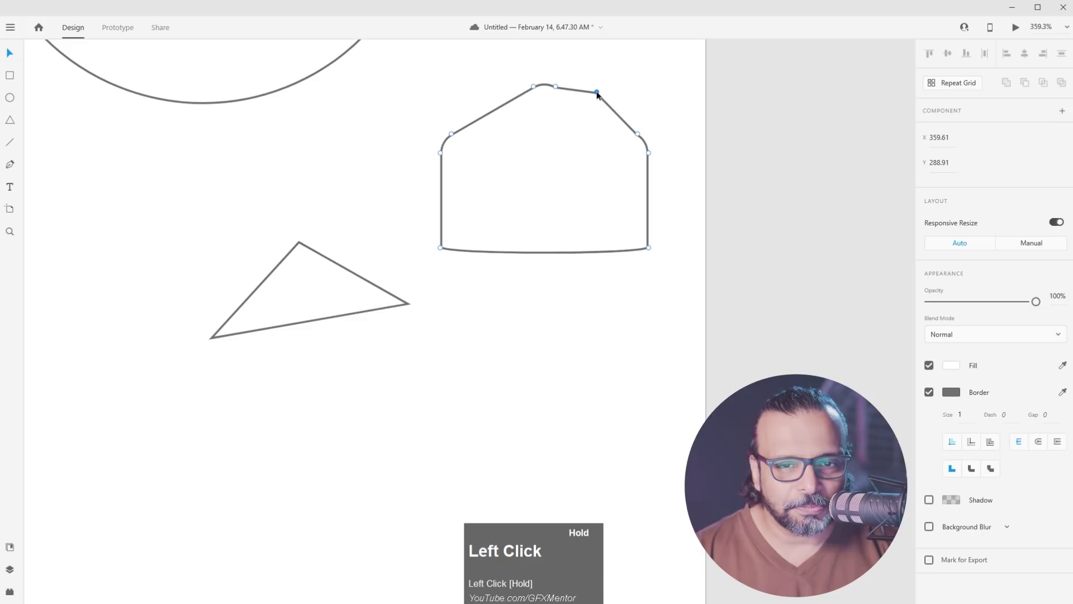
click(441, 152)
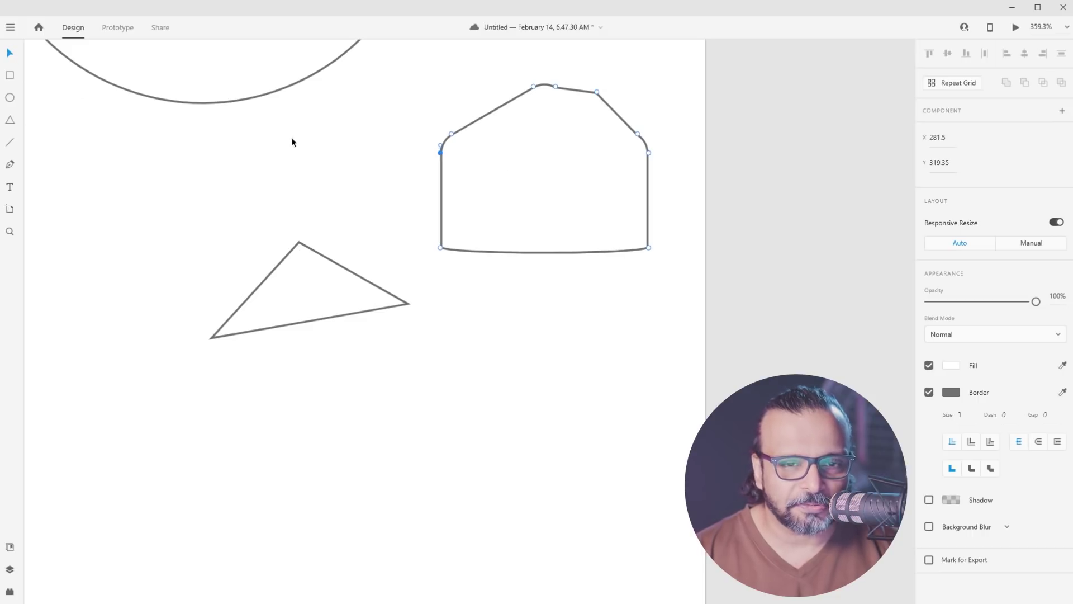
click(557, 254)
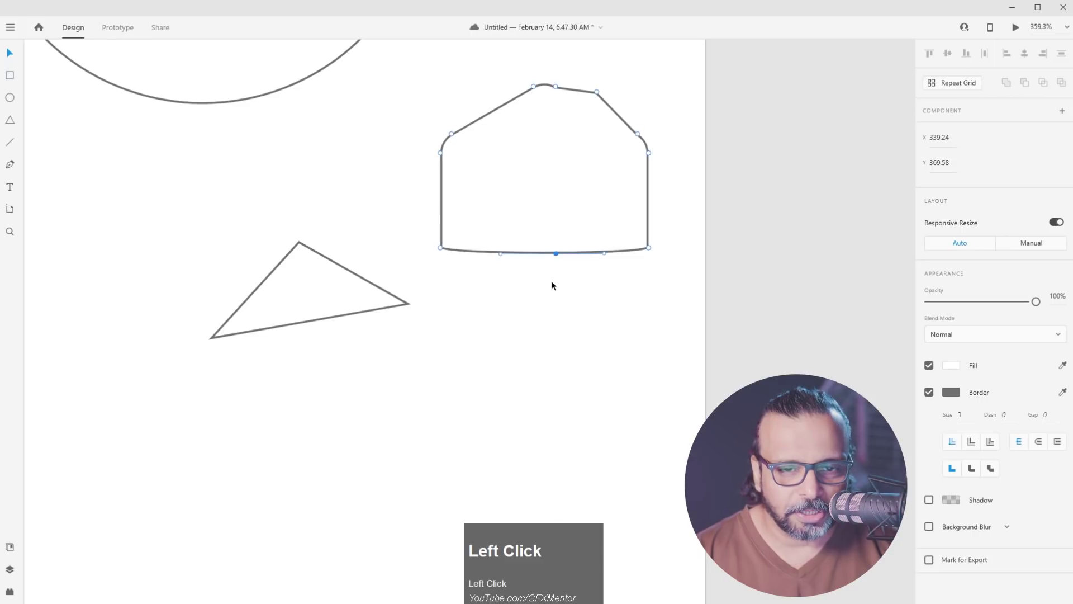
drag(556, 253, 545, 198)
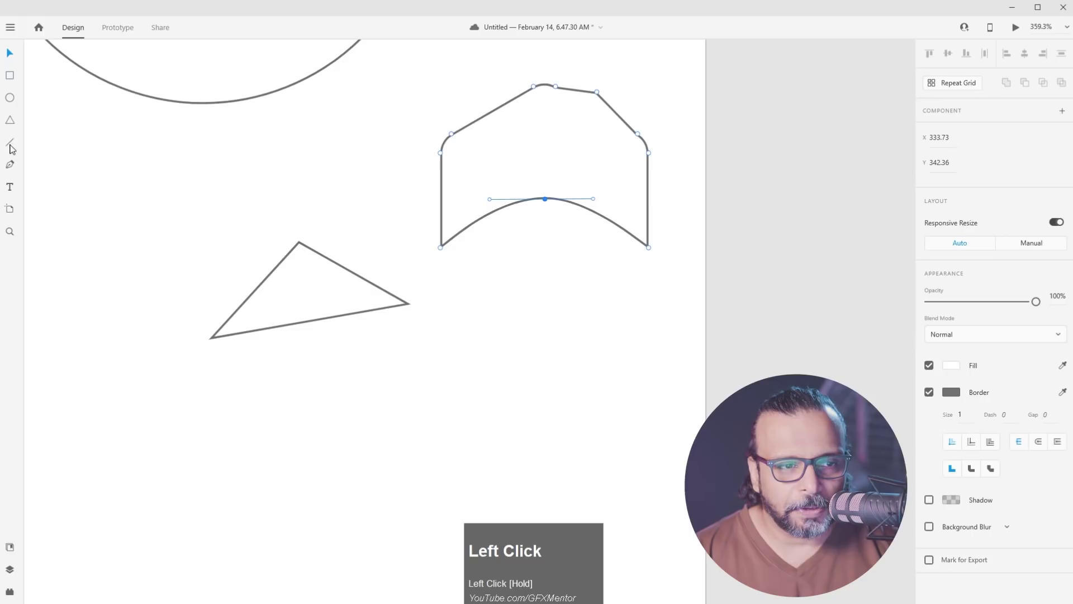
Draw a closed half-leaf path with the Pen tool below the arched shape, with one curved side and one nearly straight side
click(11, 164)
click(516, 269)
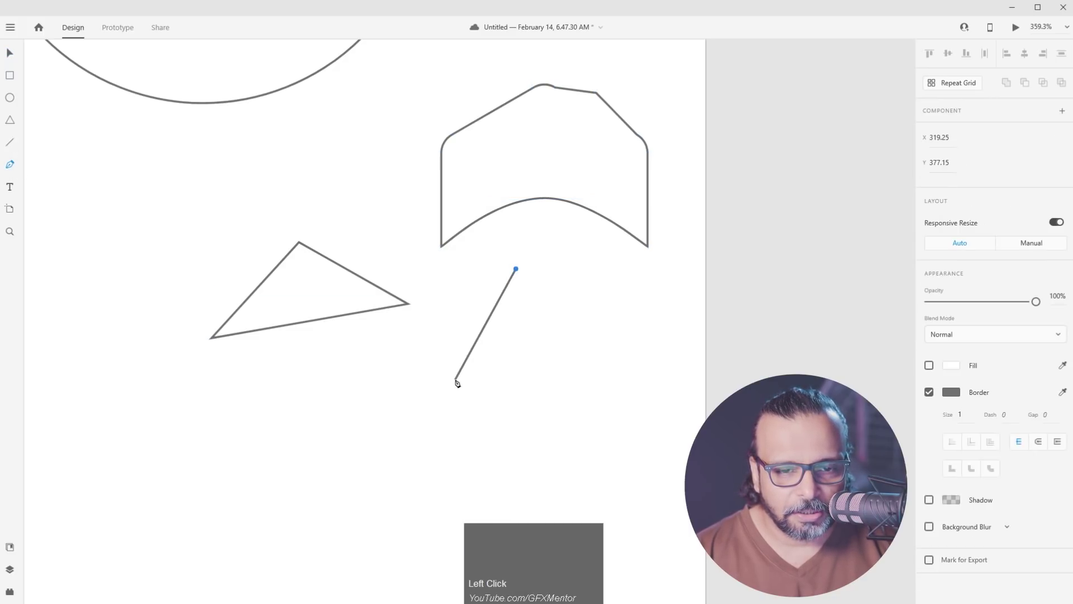
drag(455, 380, 493, 473)
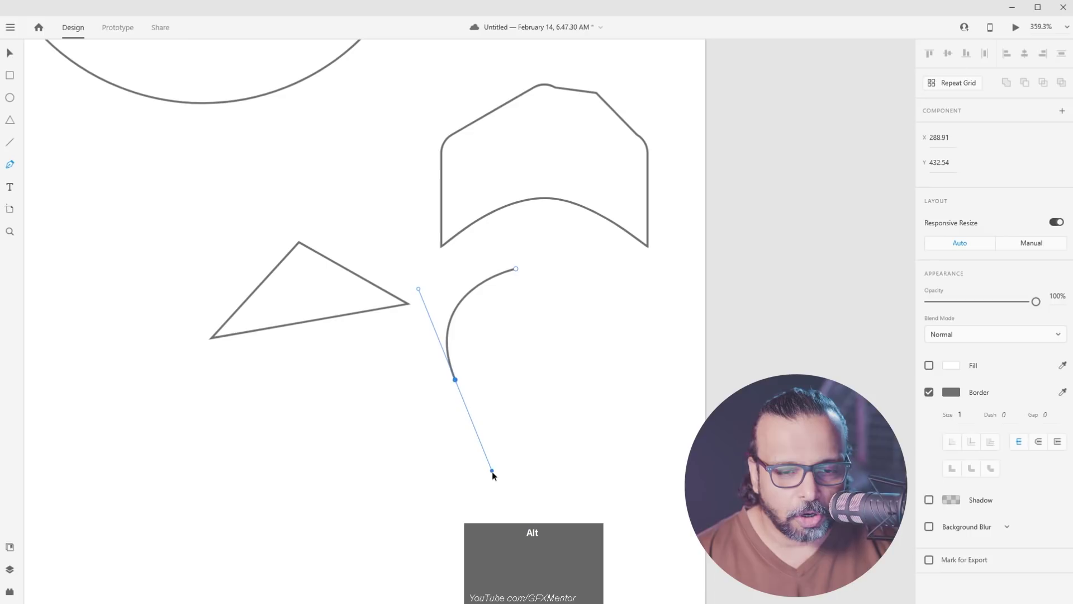
drag(492, 470, 512, 282)
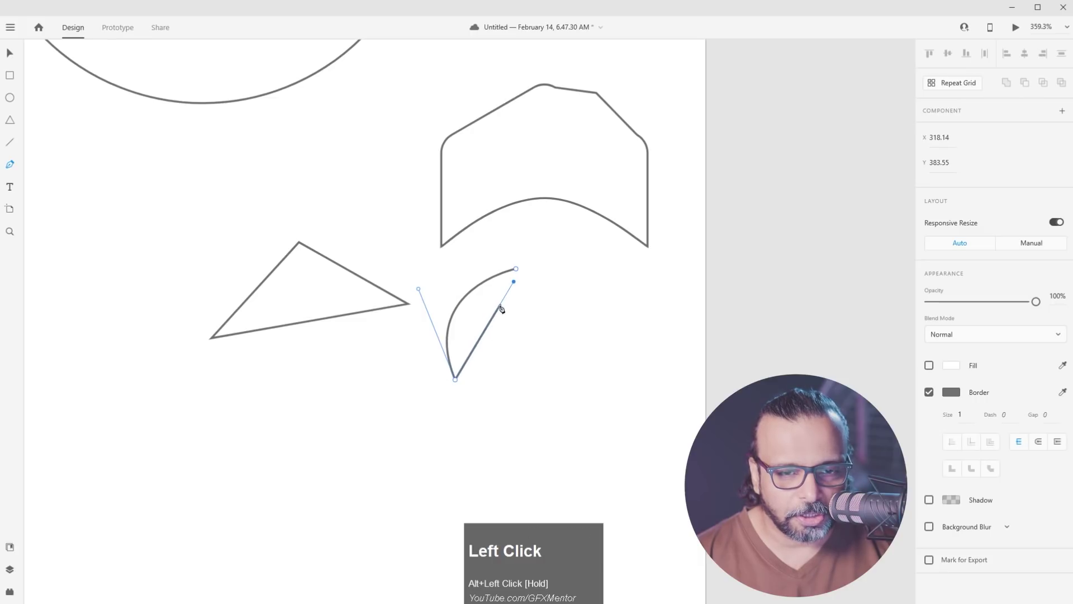
click(517, 269)
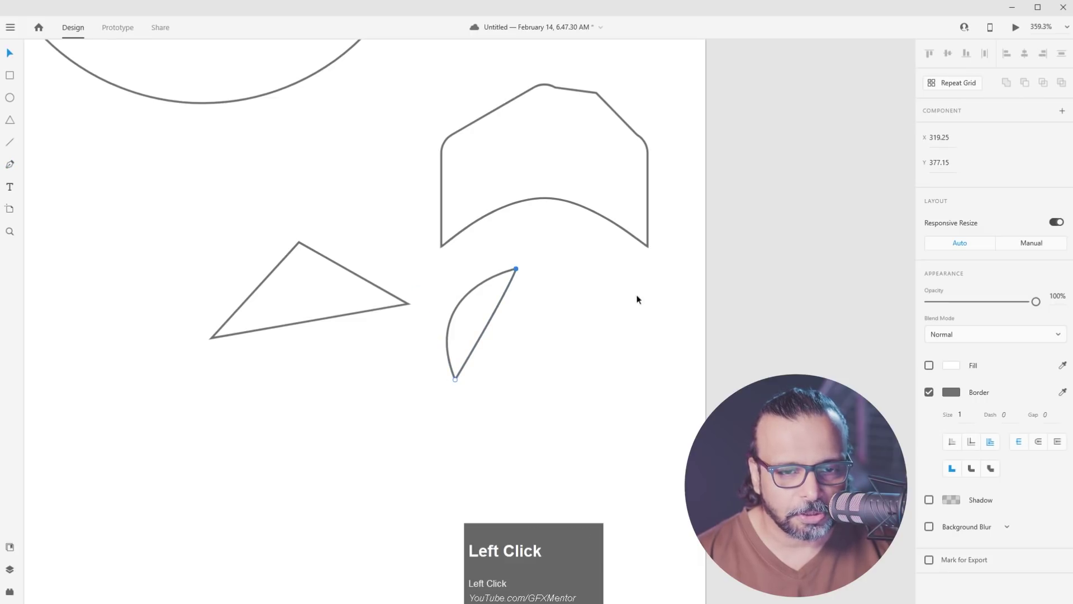
Delete the triangle, arched shape, half-leaf and large circle to clear the artboard
scroll(448, 387, up, 6)
scroll(447, 386, down, 2)
scroll(447, 387, down, 5)
drag(196, 96, 281, 98)
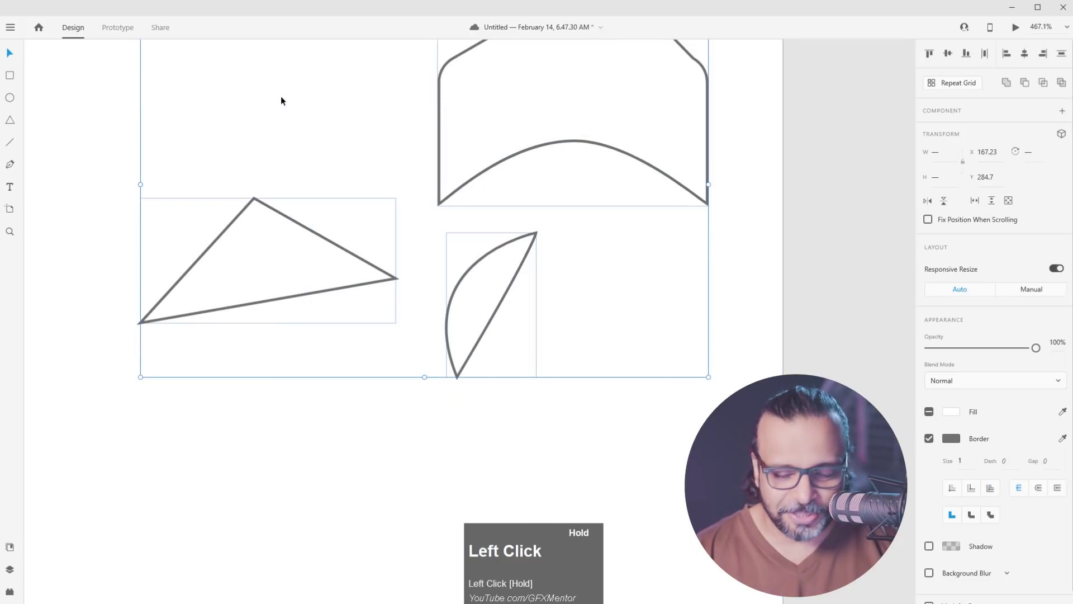
key(Delete)
scroll(444, 259, down, 4)
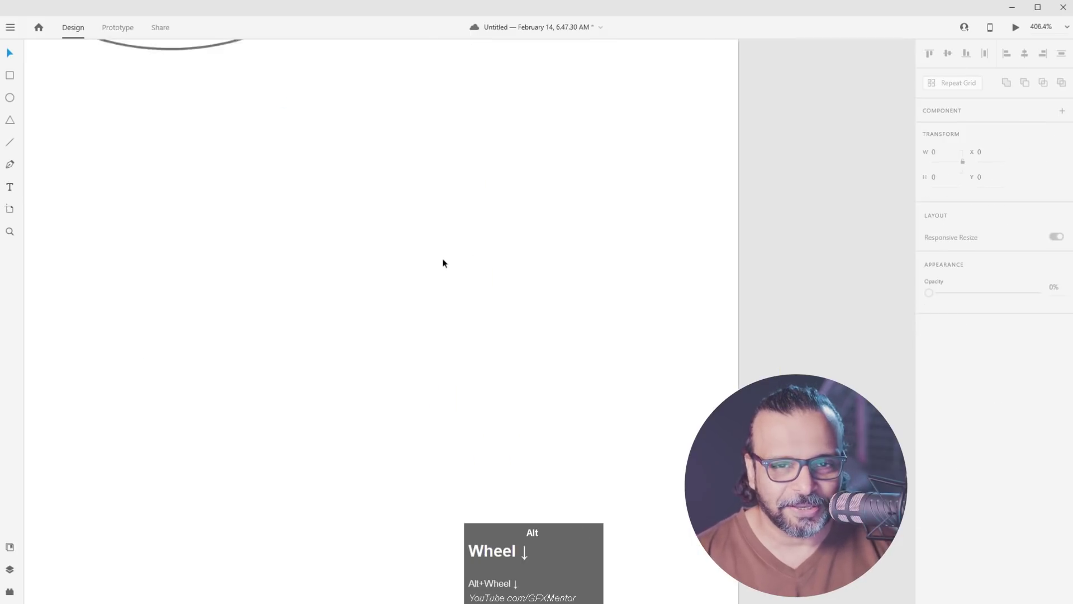
drag(443, 259, 250, 102)
key(Delete)
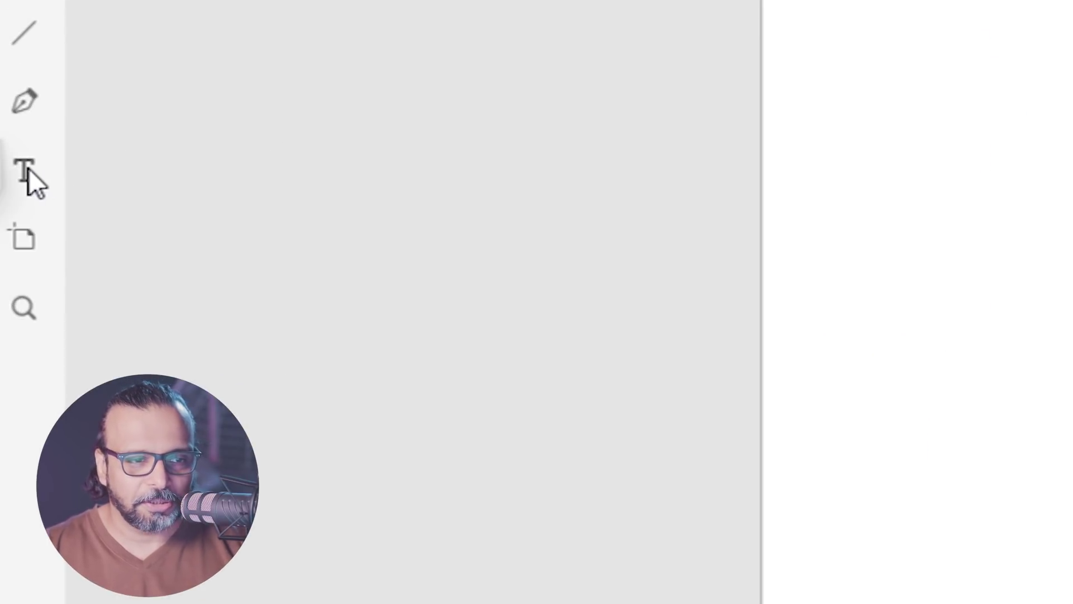
Add the point text "GFXMentor" near the top of the artboard and move it to about X 114, Y 91
click(28, 171)
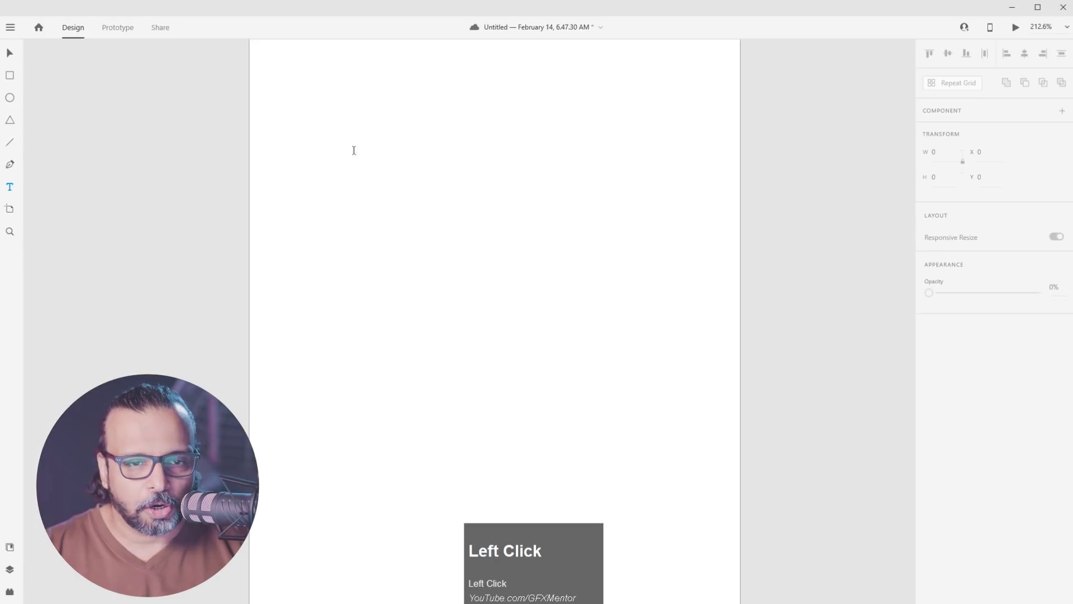
click(343, 121)
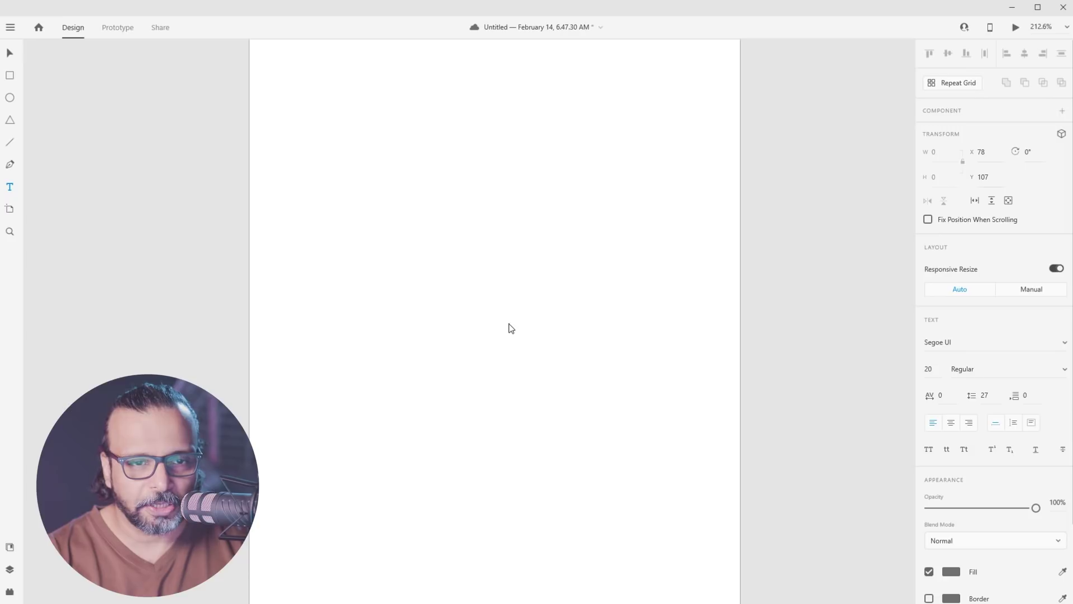
text(GFXMentor)
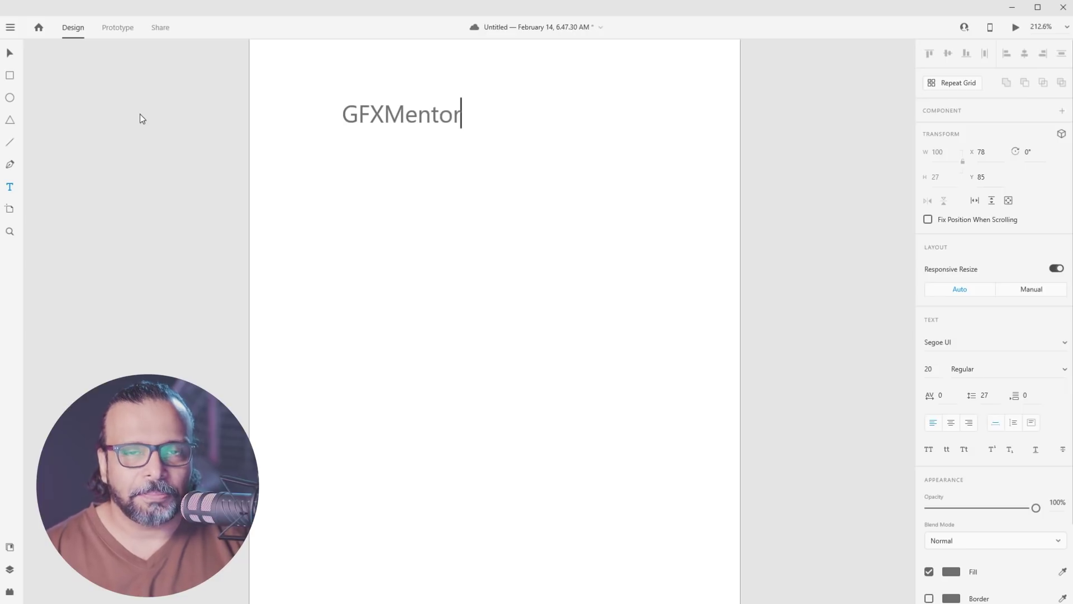
click(12, 52)
drag(414, 123, 458, 129)
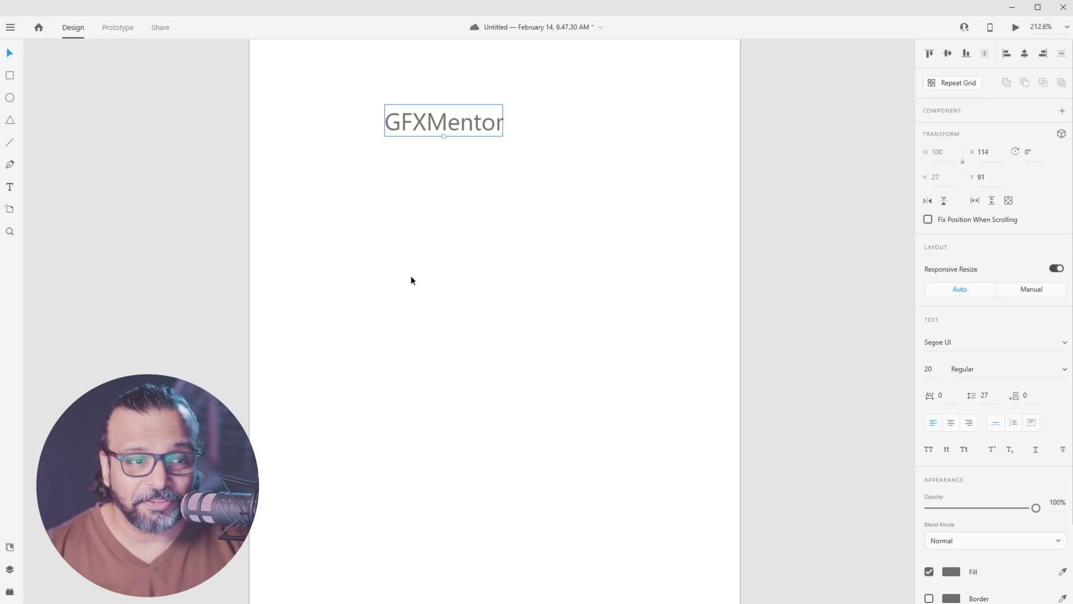
Draw an empty area-text box about 342 × 275 below the GFXMentor text and leave it without content
click(11, 190)
drag(298, 166, 701, 495)
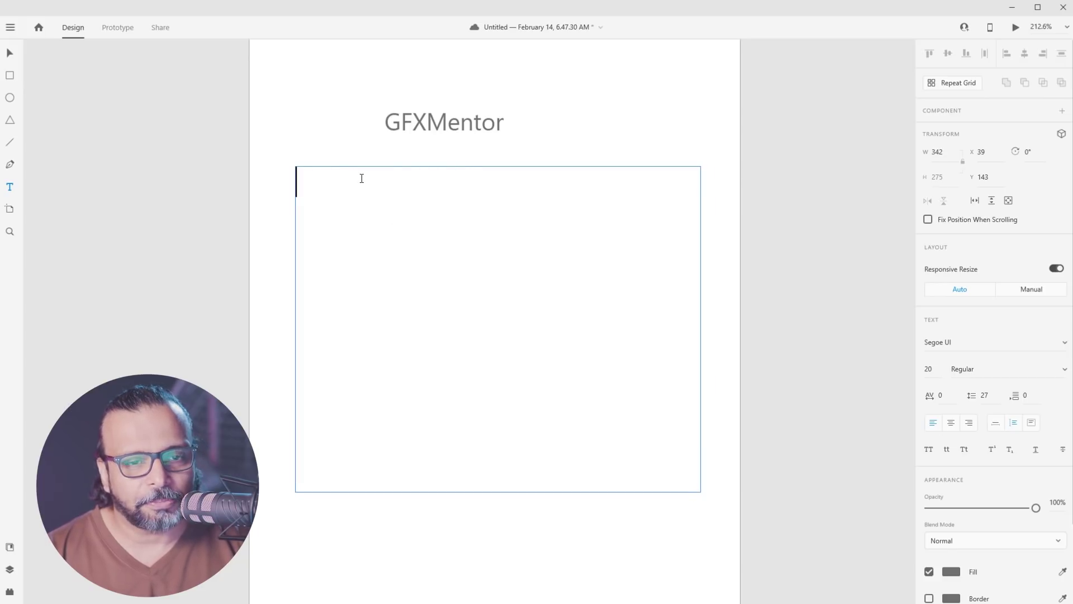
click(9, 53)
drag(261, 175, 495, 342)
Move the GFXMentor text lower on the artboard and set its font to Century Gothic
drag(439, 122, 456, 169)
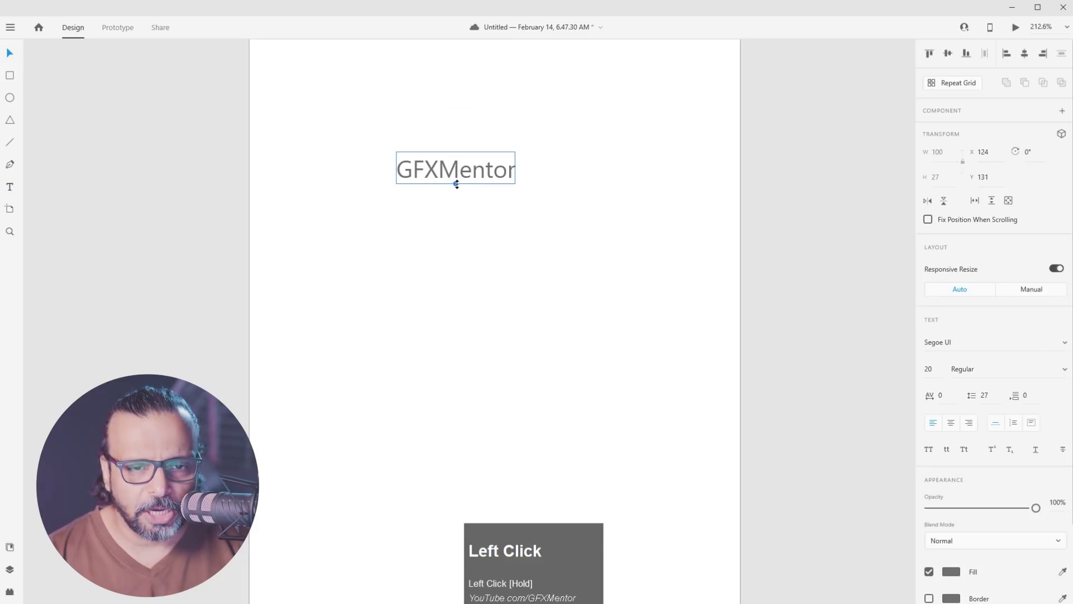
mouse_move(456, 183)
mouse_down()
mouse_move(464, 247)
mouse_move(464, 183)
mouse_up()
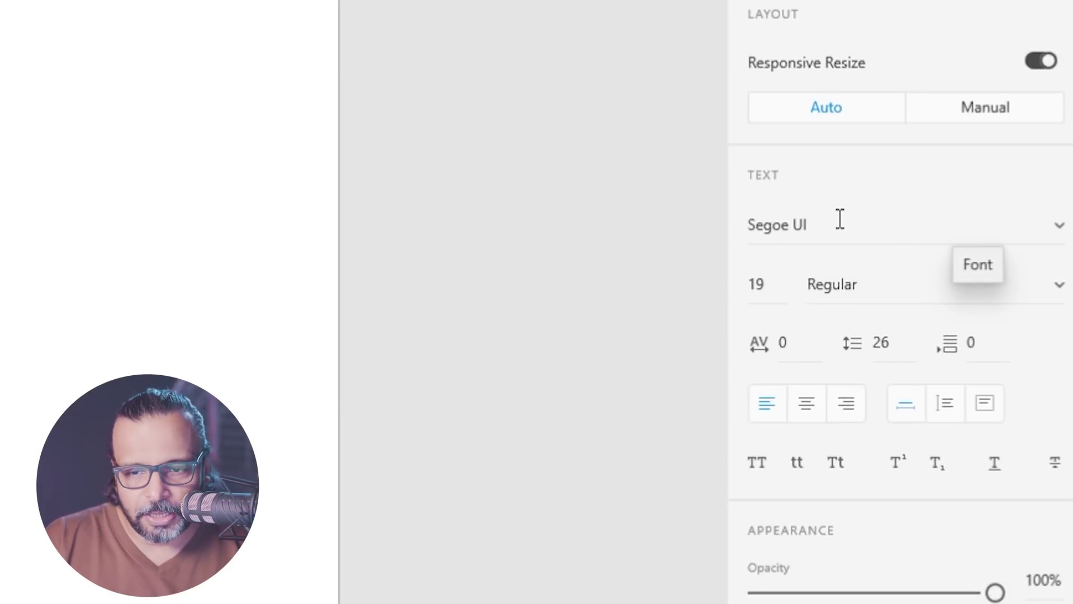
click(1060, 229)
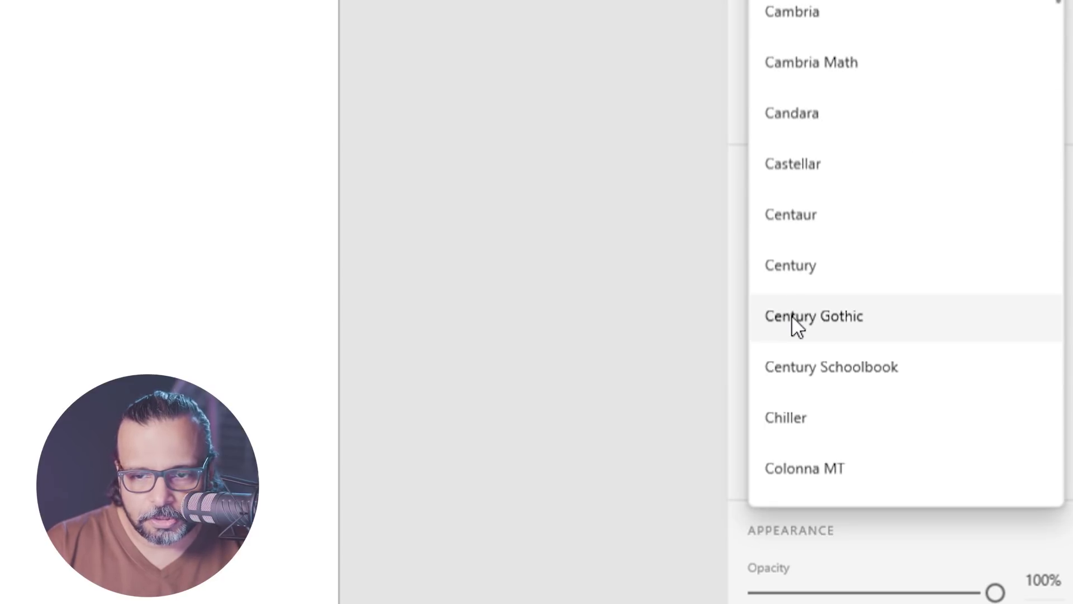
click(792, 316)
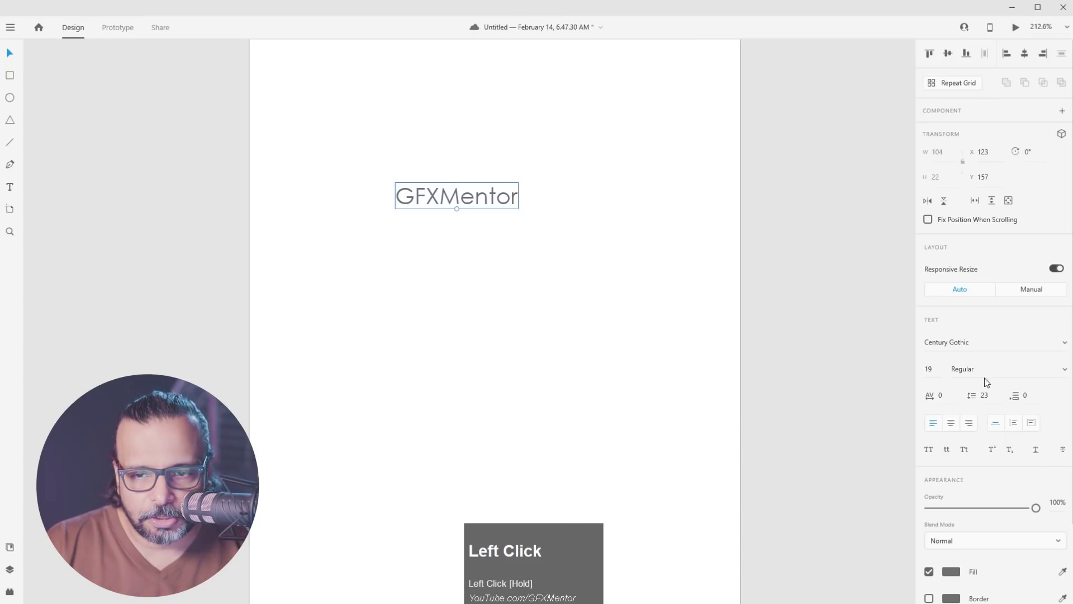
Enlarge the GFXMentor text to size 36 and set its weight to Bold
click(928, 369)
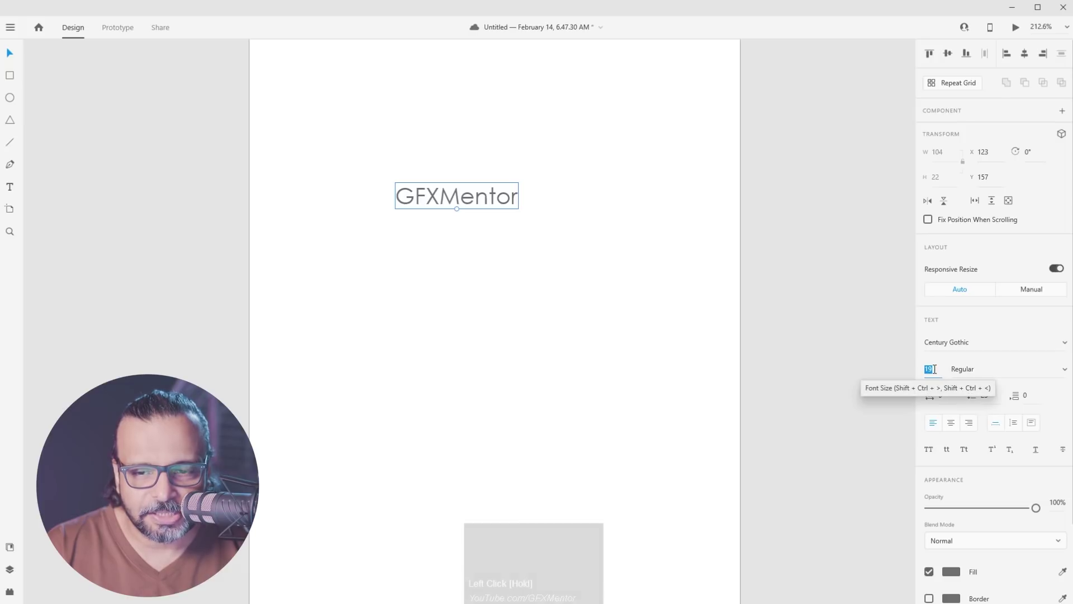
drag(456, 210, 470, 237)
drag(938, 370, 918, 369)
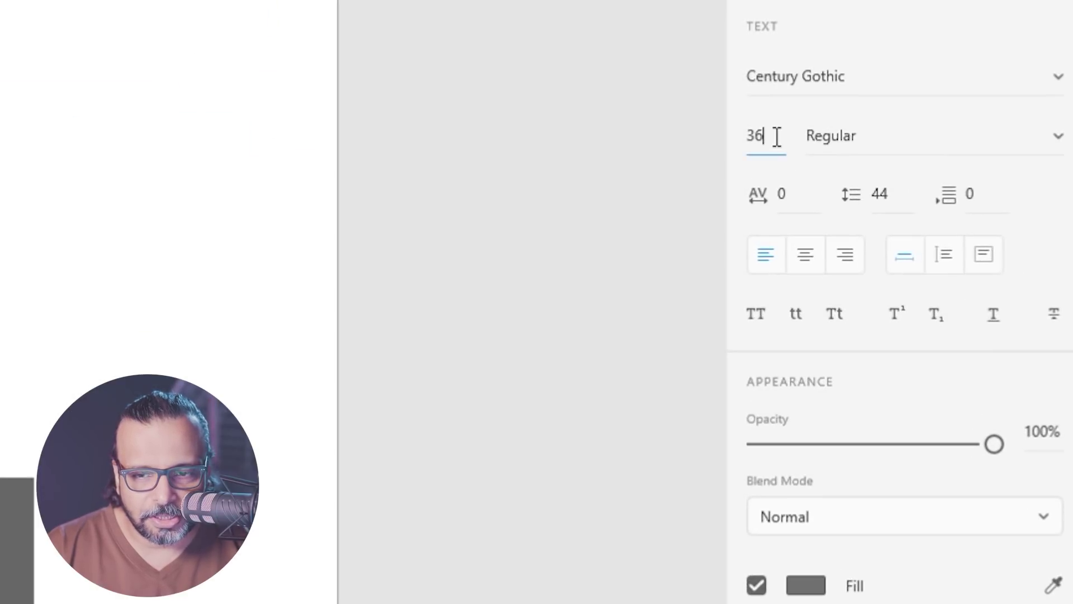
drag(783, 134, 716, 134)
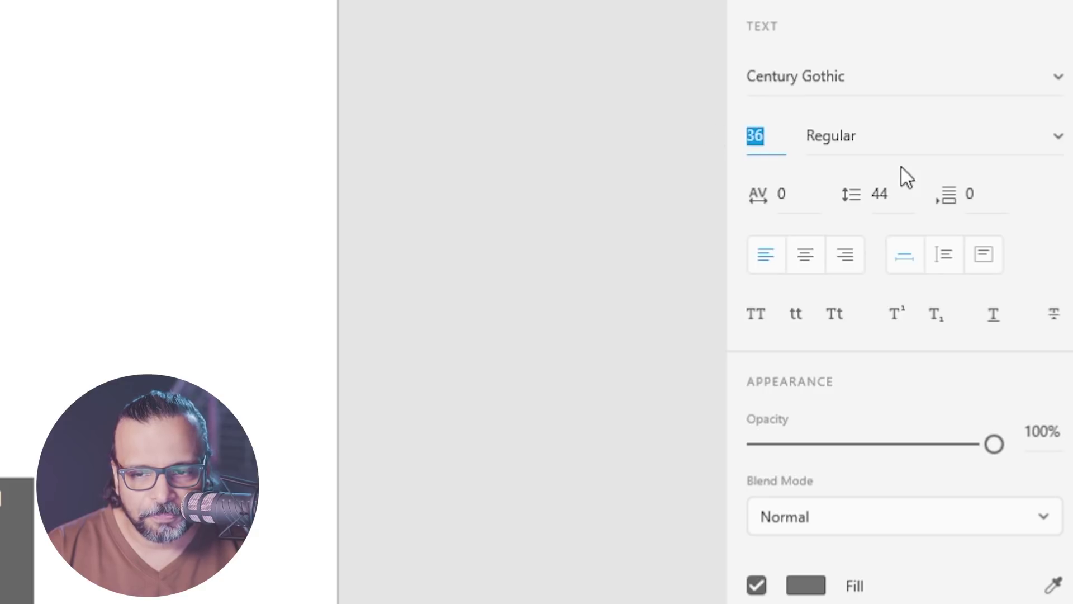
click(1056, 140)
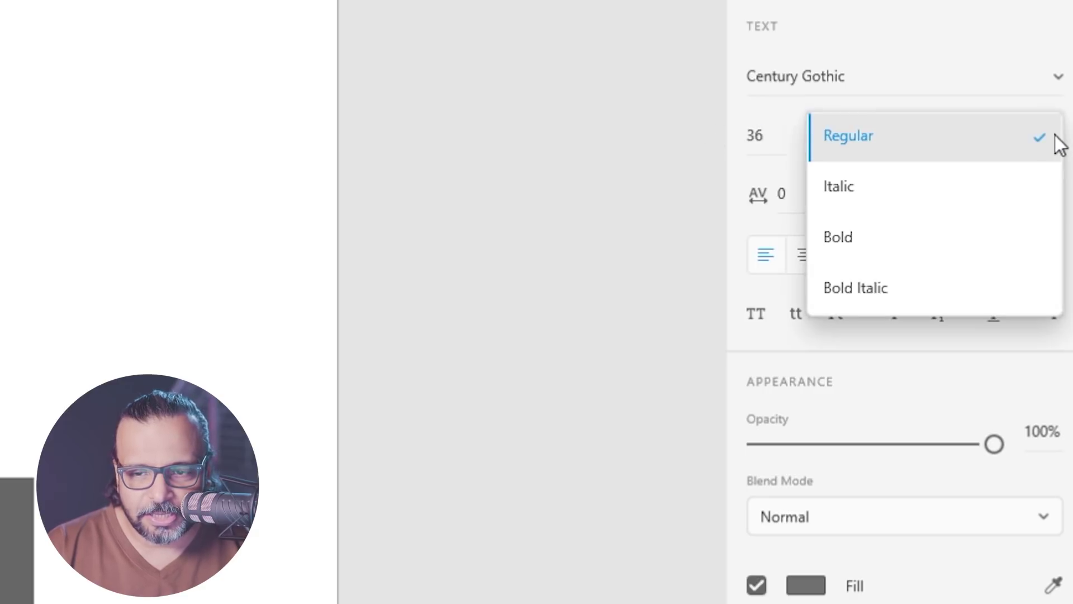
click(855, 245)
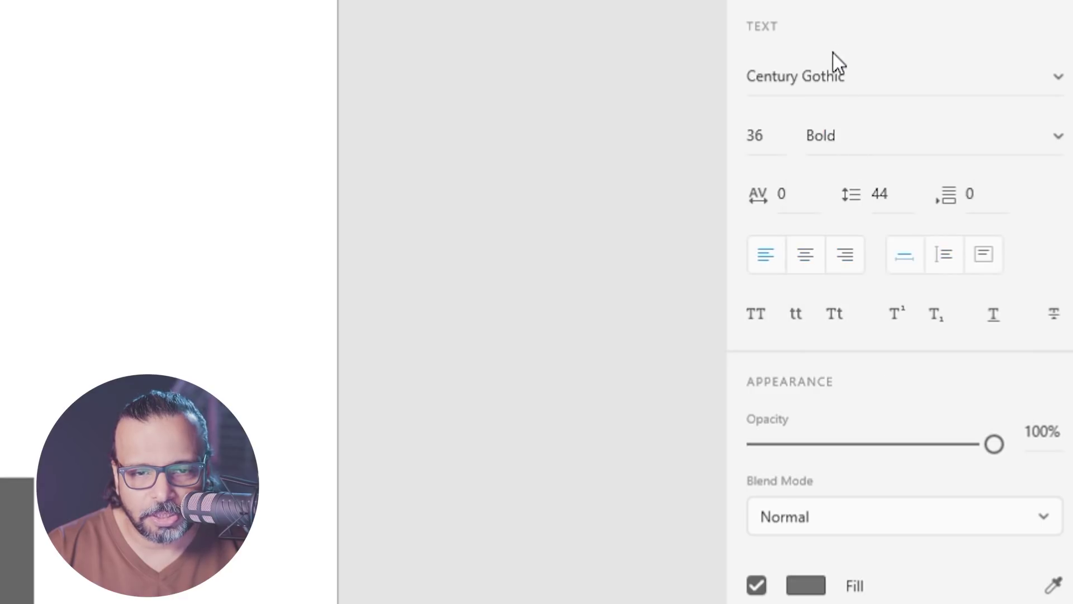
Move the GFXMentor heading up the artboard to about X 103, Y 57
click(795, 195)
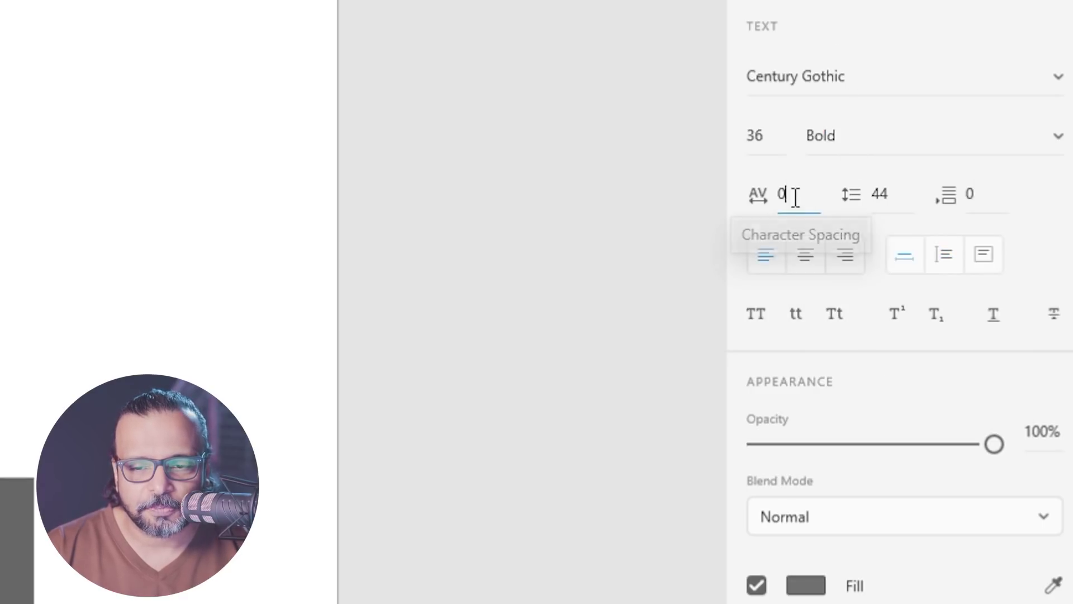
drag(795, 197, 752, 199)
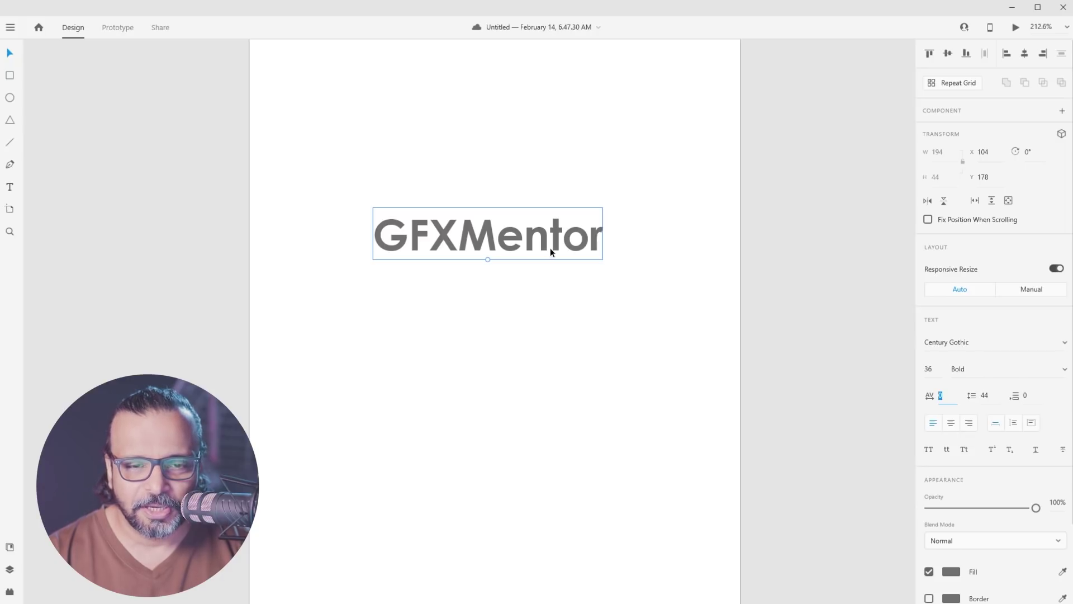
drag(541, 246, 538, 106)
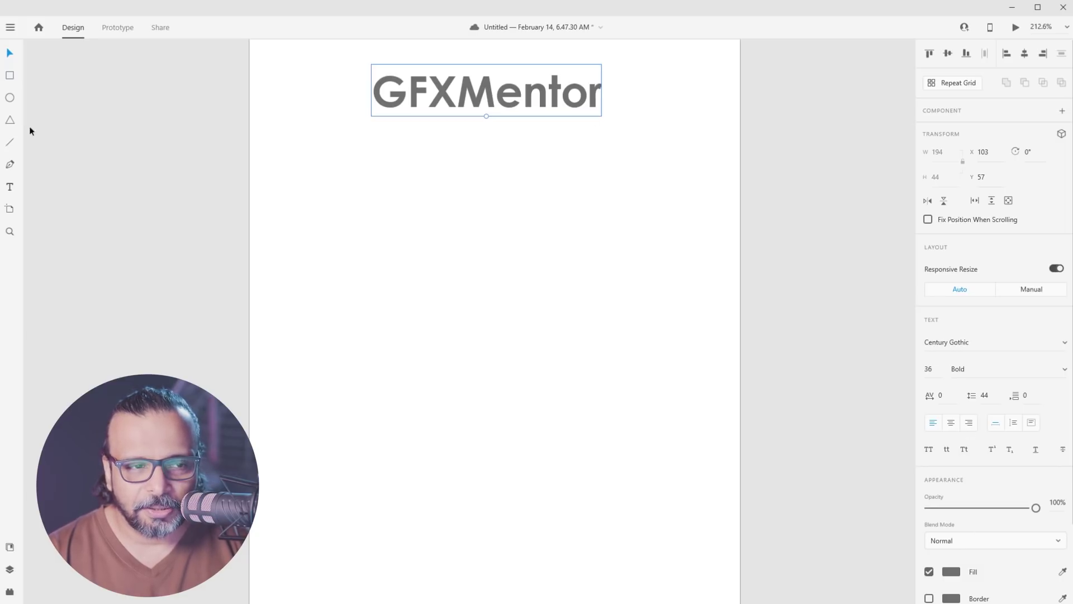
Draw an empty area-text box about 376 × 305 below the GFXMentor heading, at about X 23, Y 127
click(10, 187)
drag(277, 147, 722, 509)
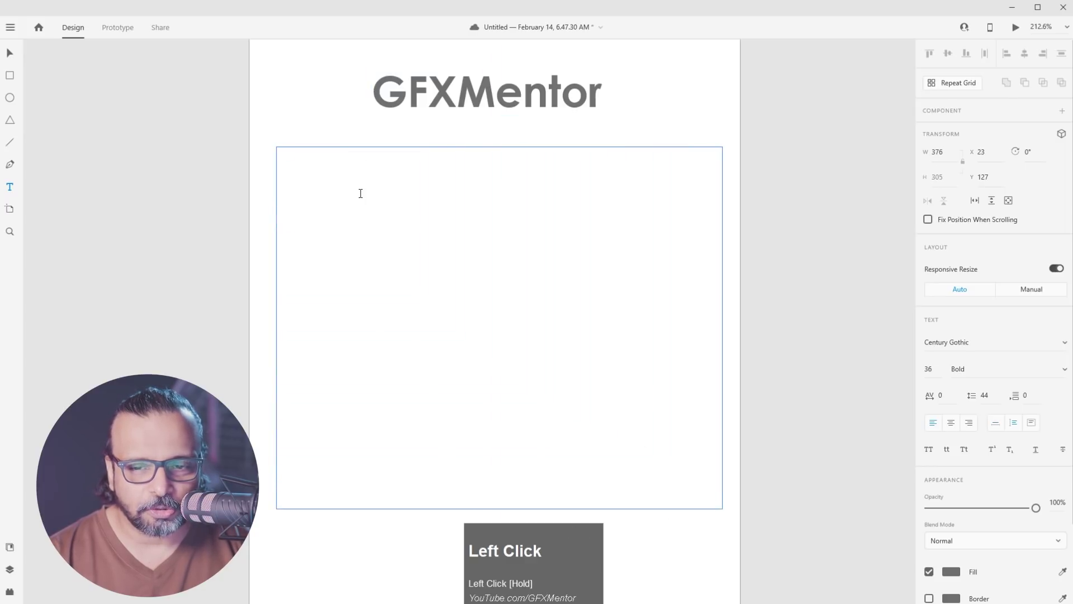
click(367, 233)
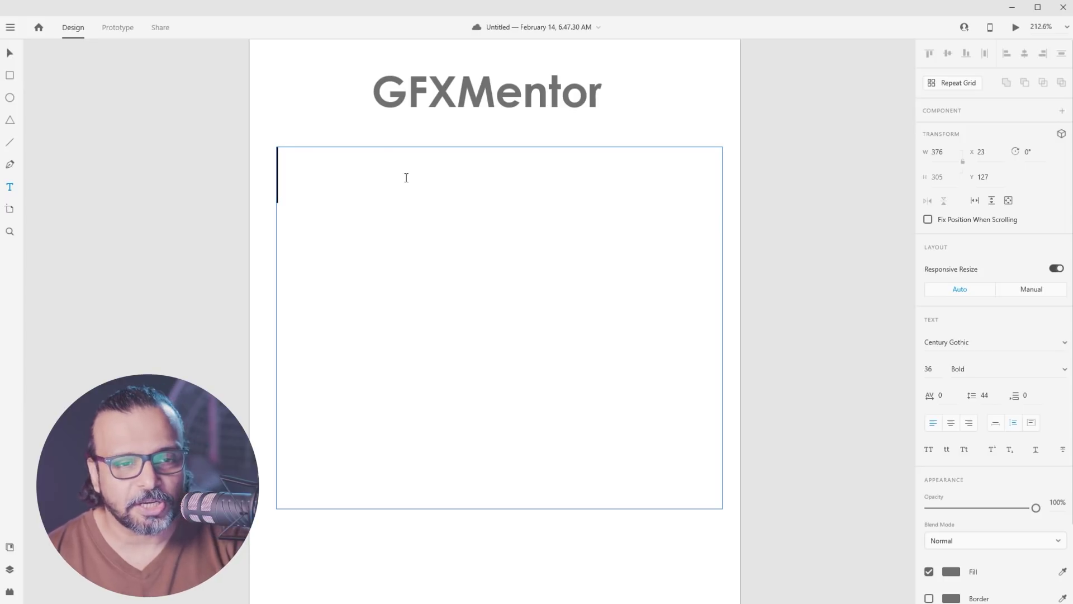
Switch to Chrome, open lipsum.com and go to the Lorem Ipsum generator options on the page
drag(0, 20, 588, 41)
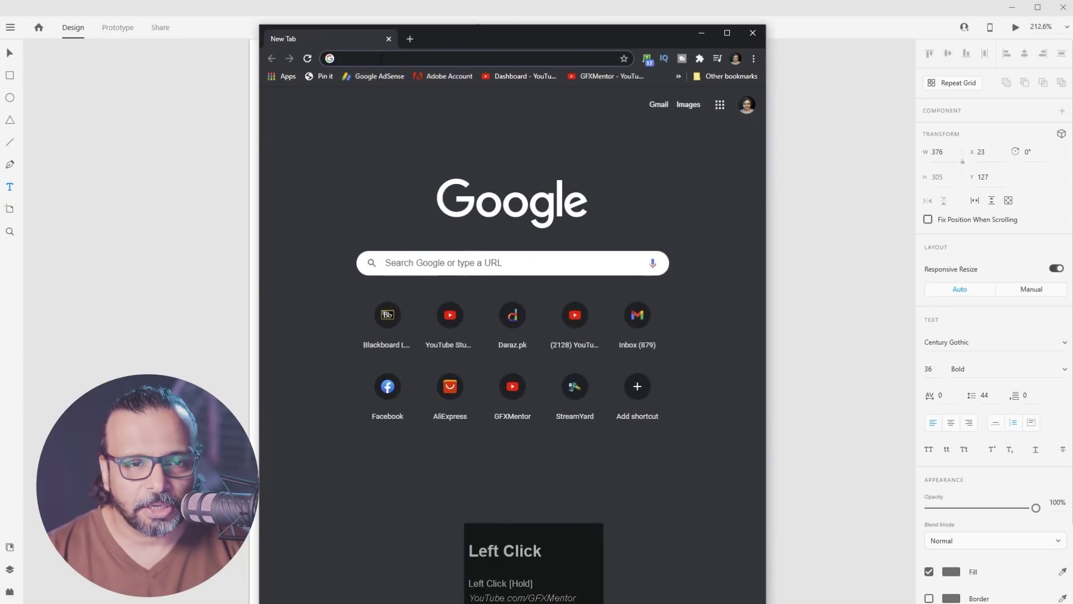
text(li)
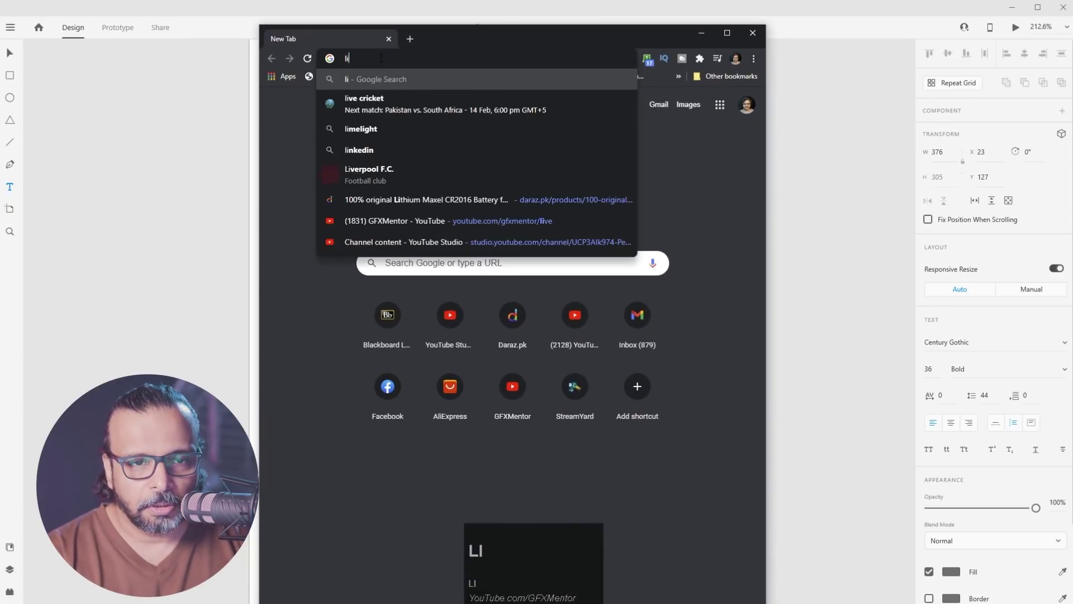
text(psum.com)
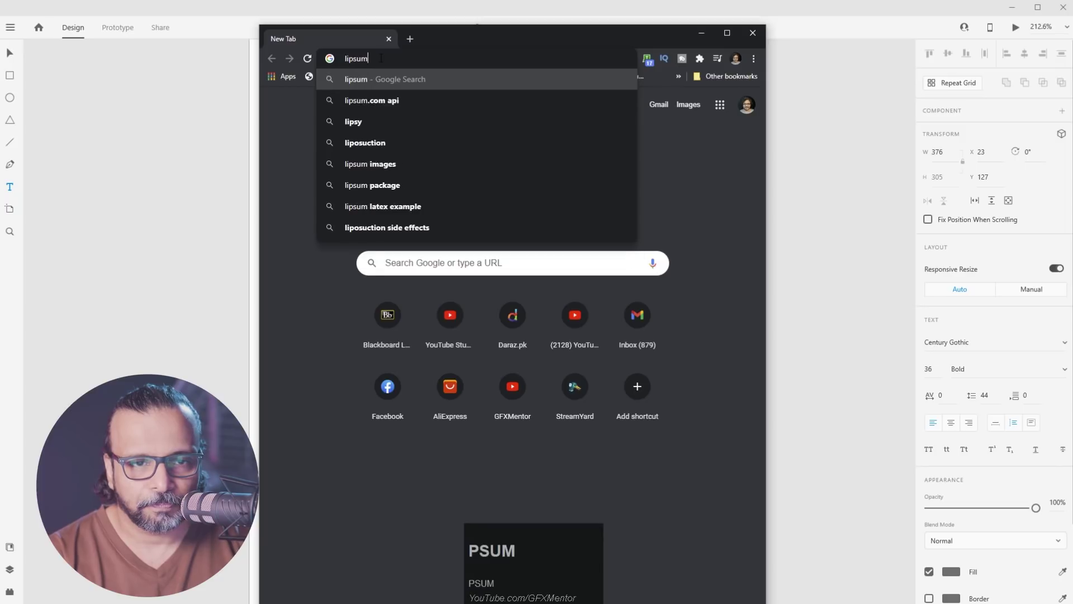
key(Return)
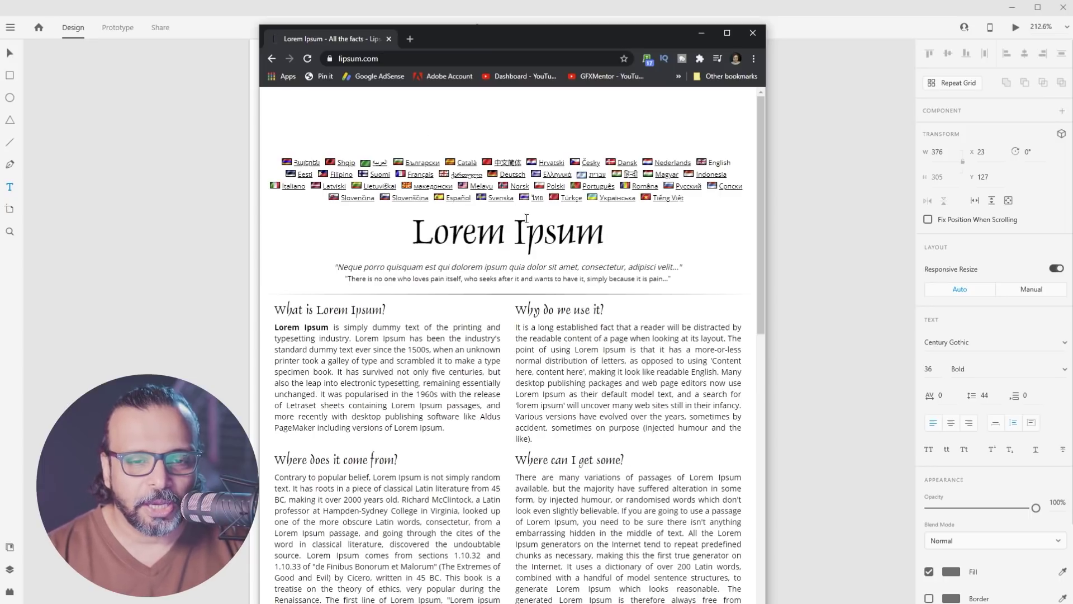
scroll(545, 292, down, 1)
scroll(545, 293, down, 10)
scroll(615, 252, up, 4)
click(650, 218)
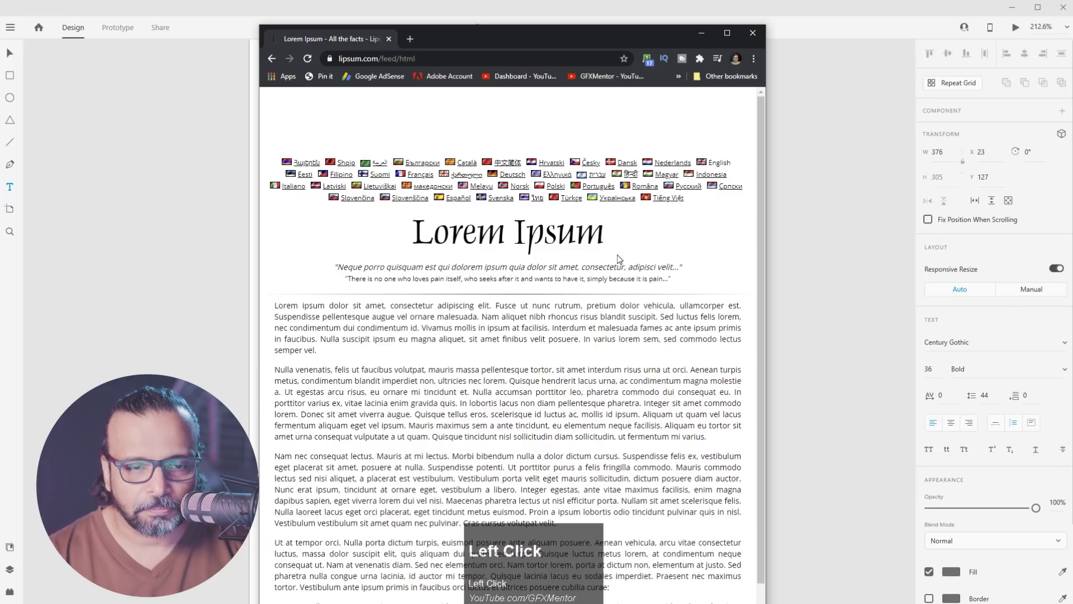
scroll(617, 257, down, 3)
click(271, 58)
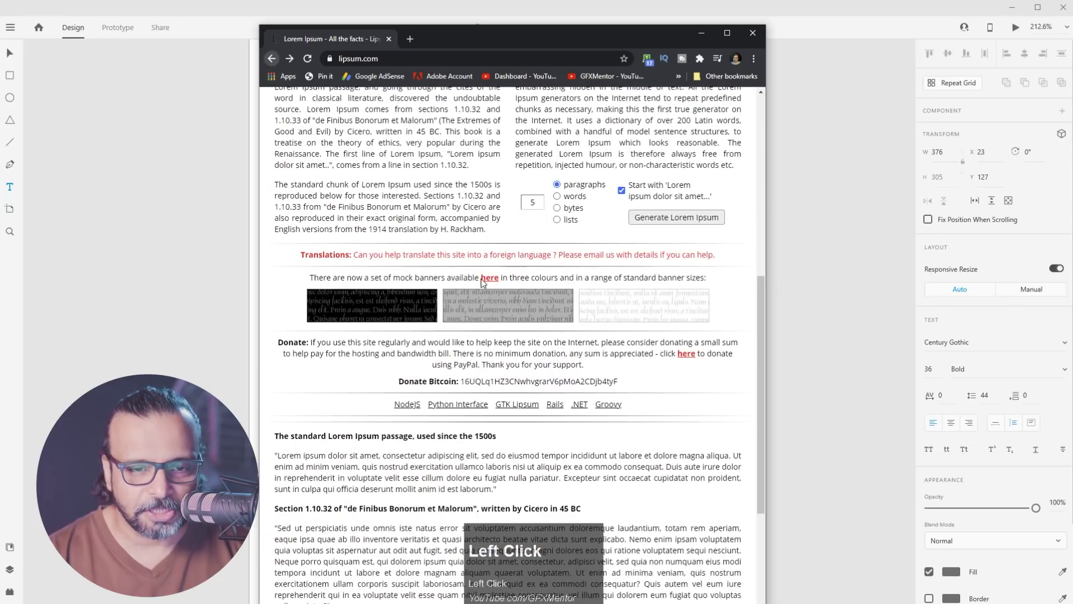
Generate 5 paragraphs of Lorem Ipsum and copy the first two paragraphs
drag(541, 204, 520, 207)
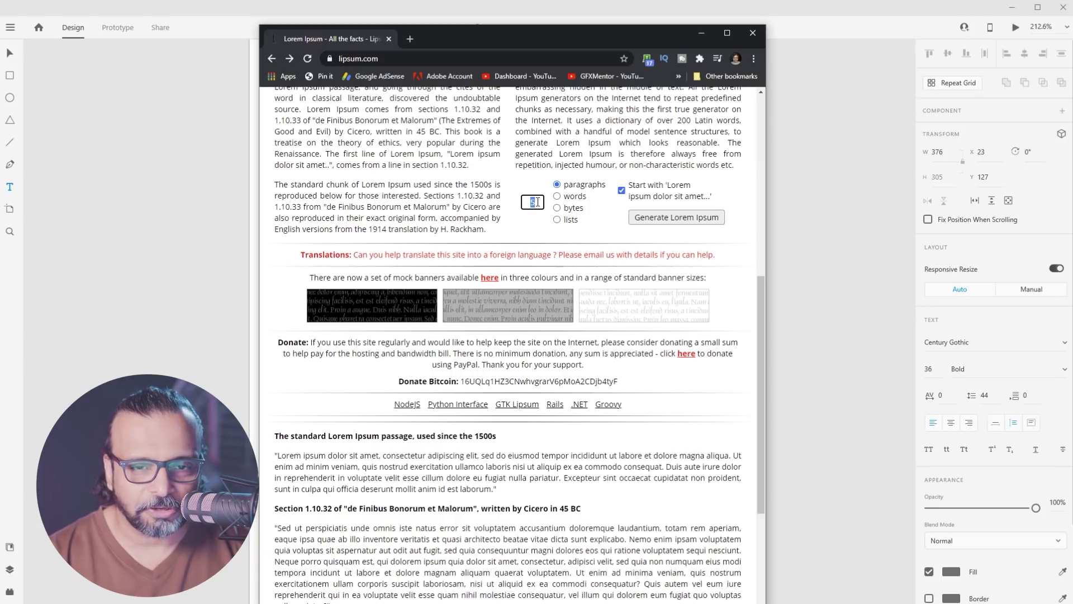
click(653, 219)
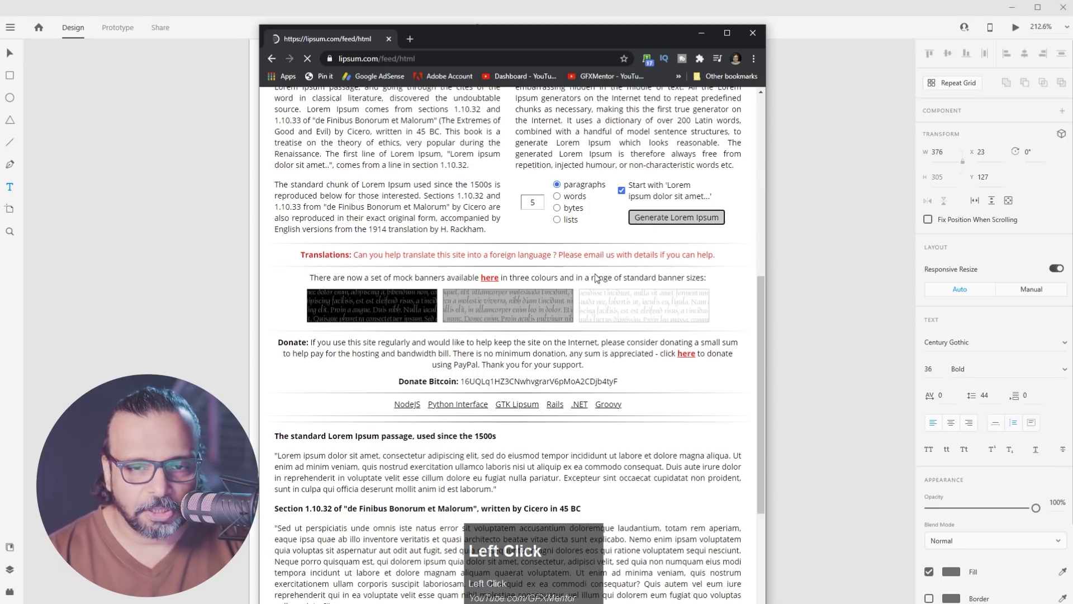
scroll(457, 375, down, 1)
drag(475, 347, 293, 207)
right_click(323, 214)
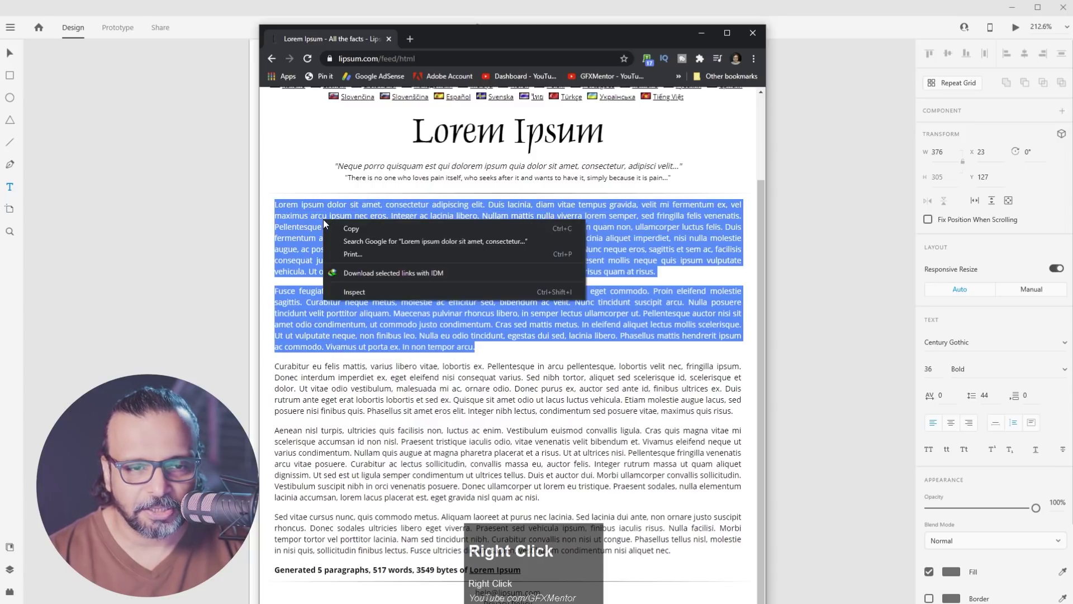
click(341, 224)
Return to Adobe XD, paste the copied paragraphs into the empty text box and set all of their text to size 12
click(702, 35)
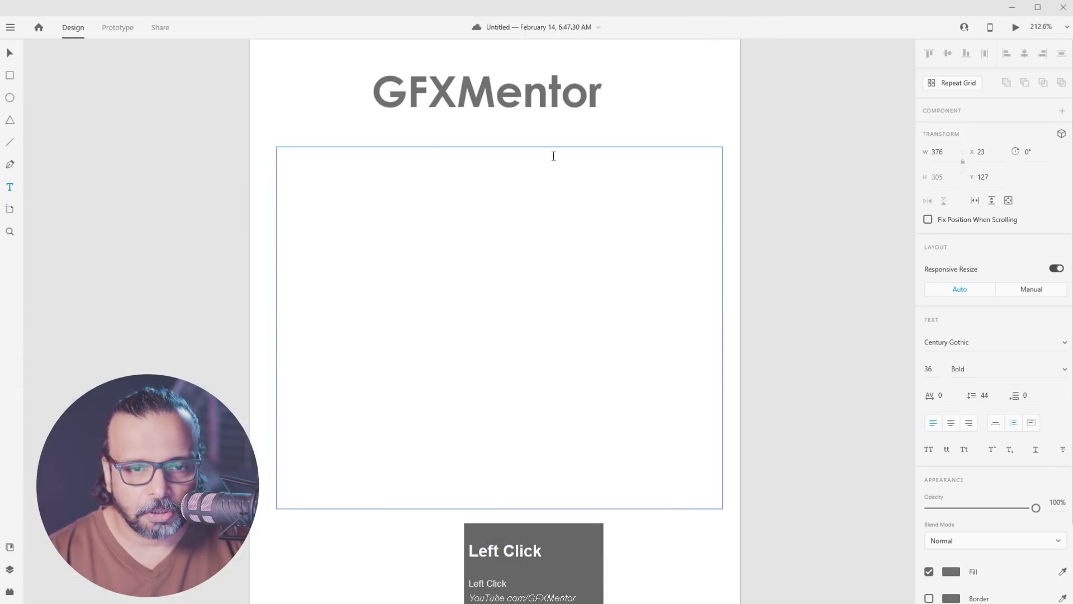
key(ctrl+v)
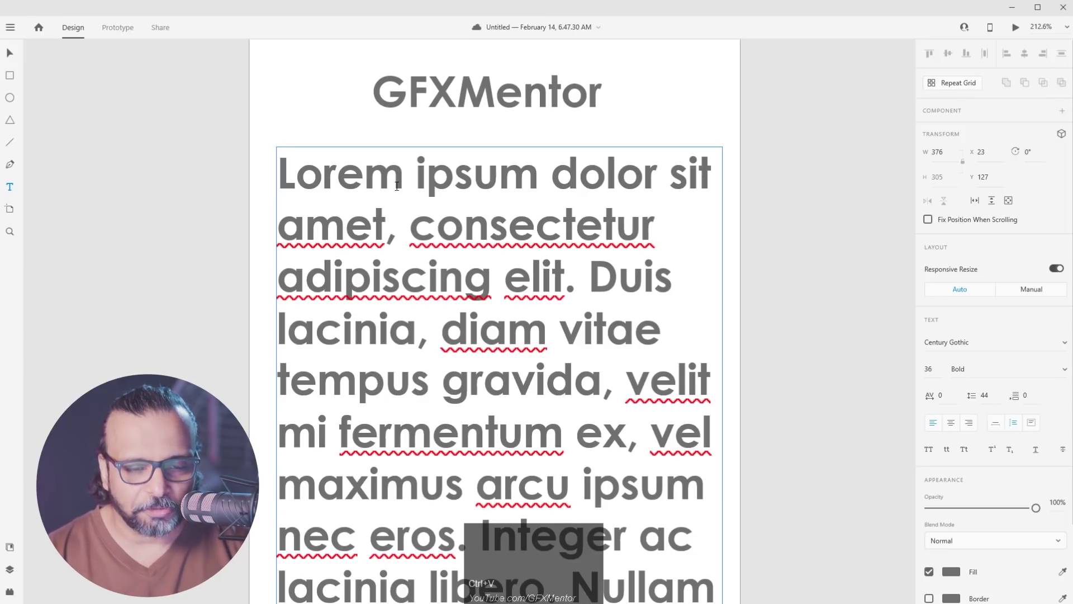
key(ctrl+a)
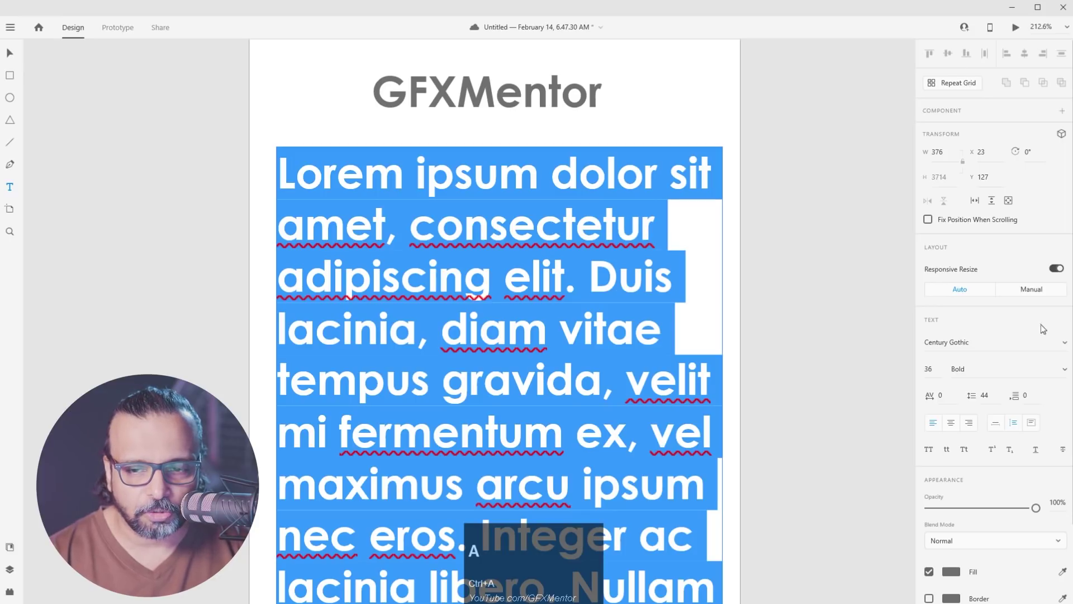
drag(937, 370, 908, 378)
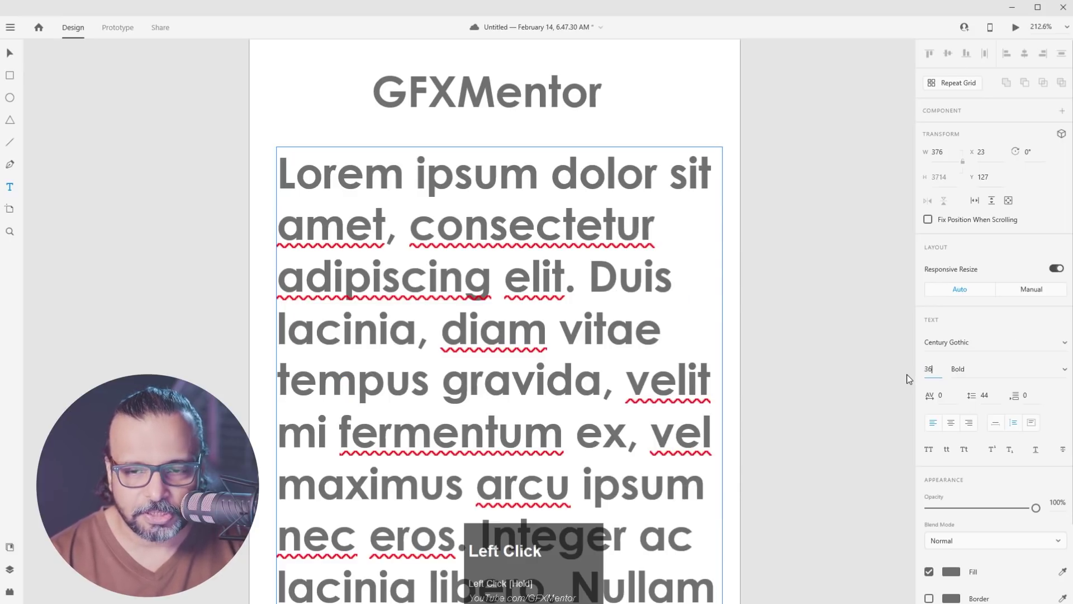
key(Down)
text(12)
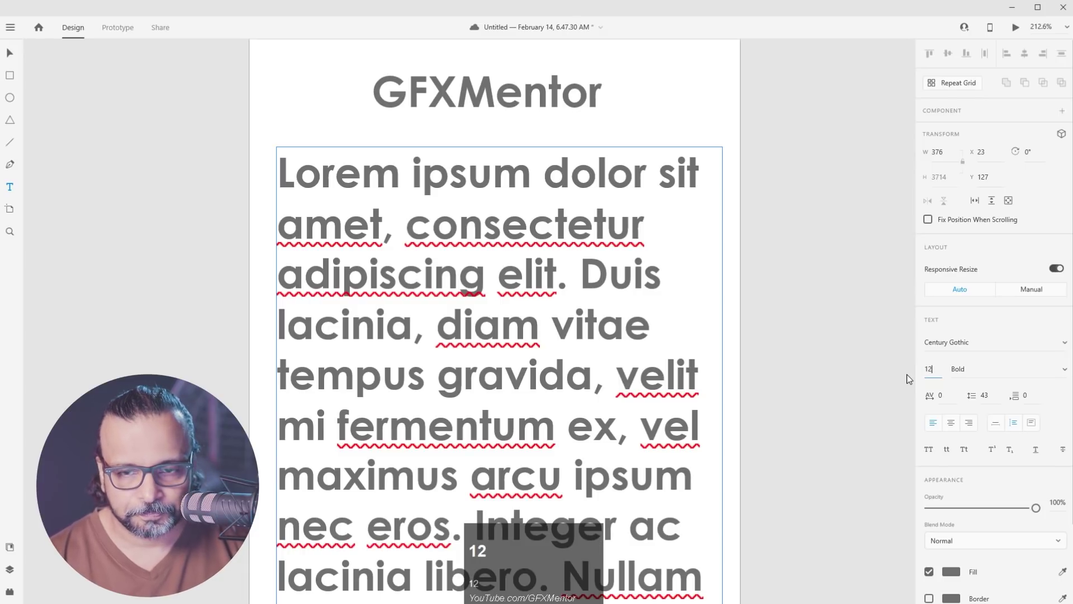
key(Return)
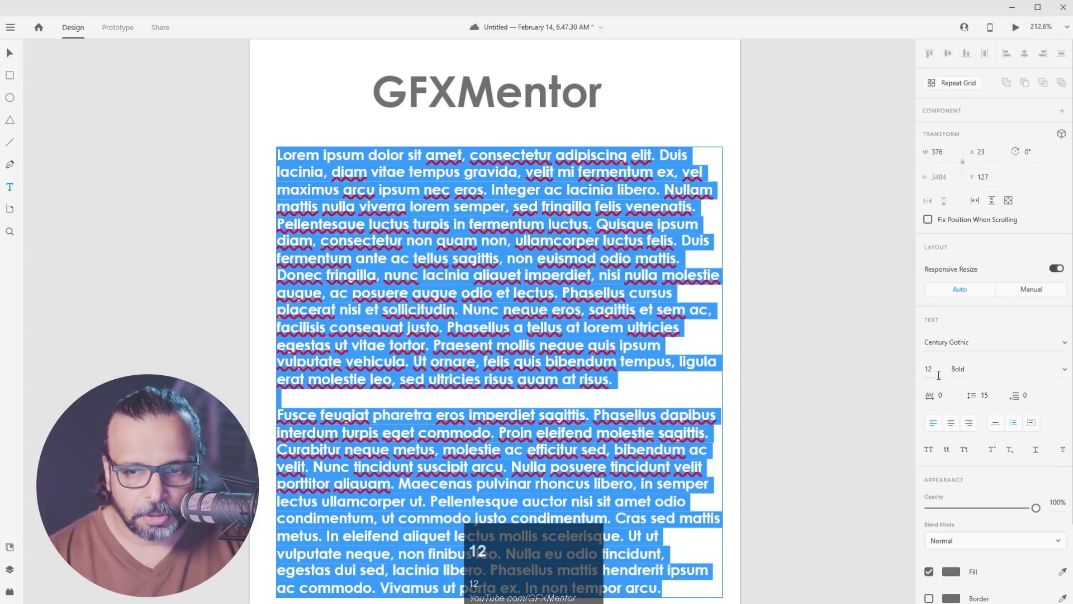
Set the weight of the pasted Lorem Ipsum text to Regular
click(1058, 371)
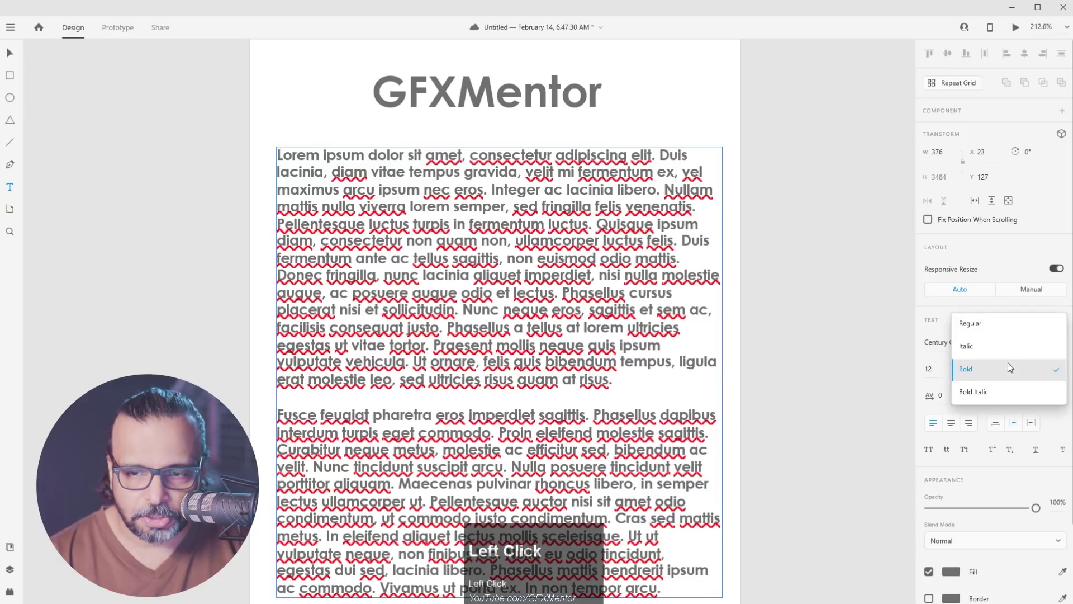
click(989, 327)
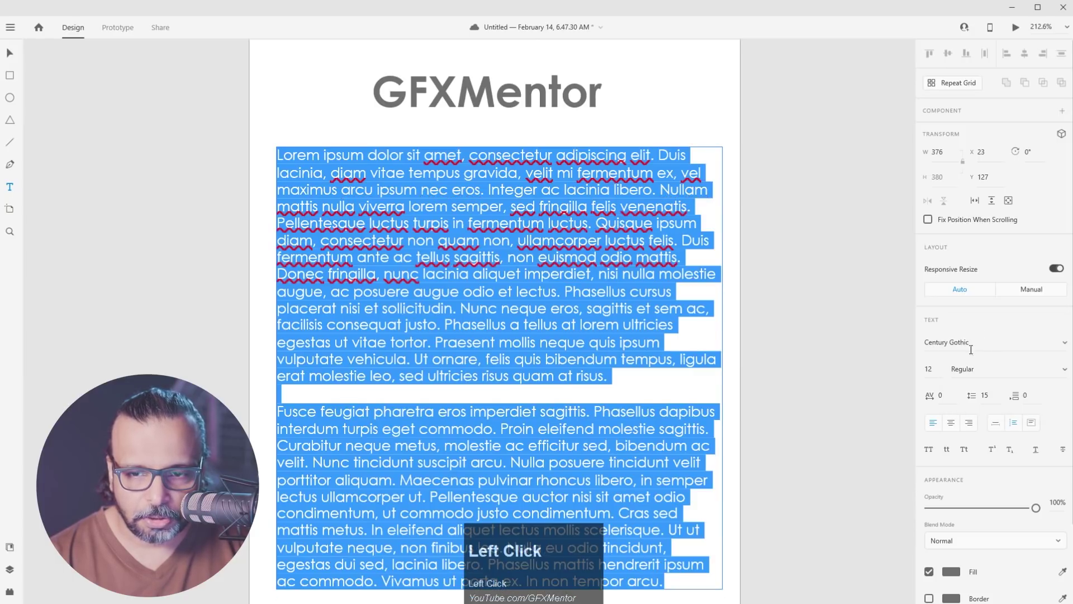
drag(941, 370, 888, 371)
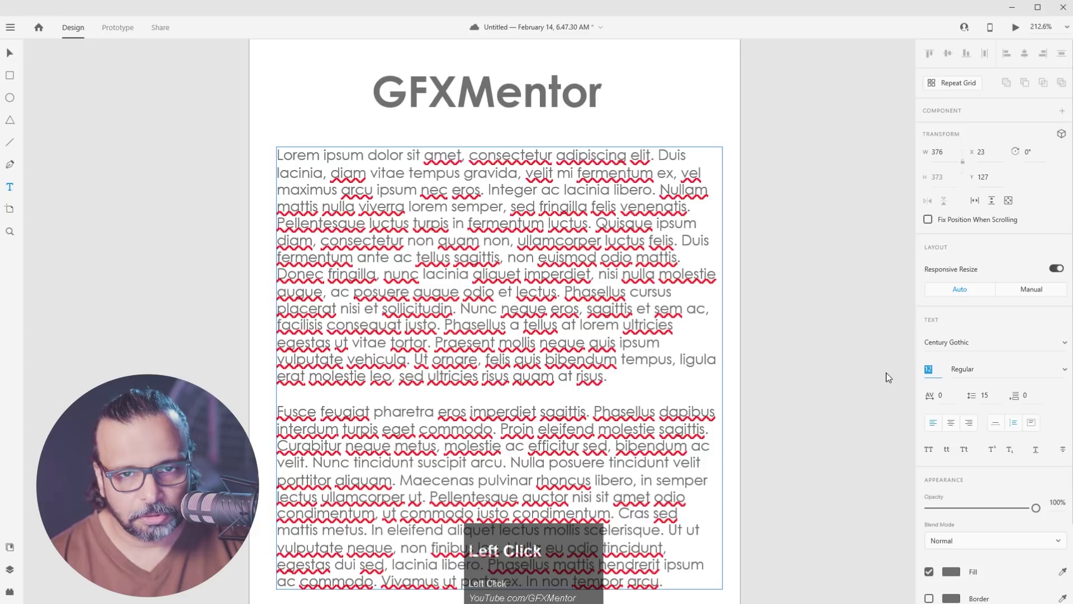
click(10, 53)
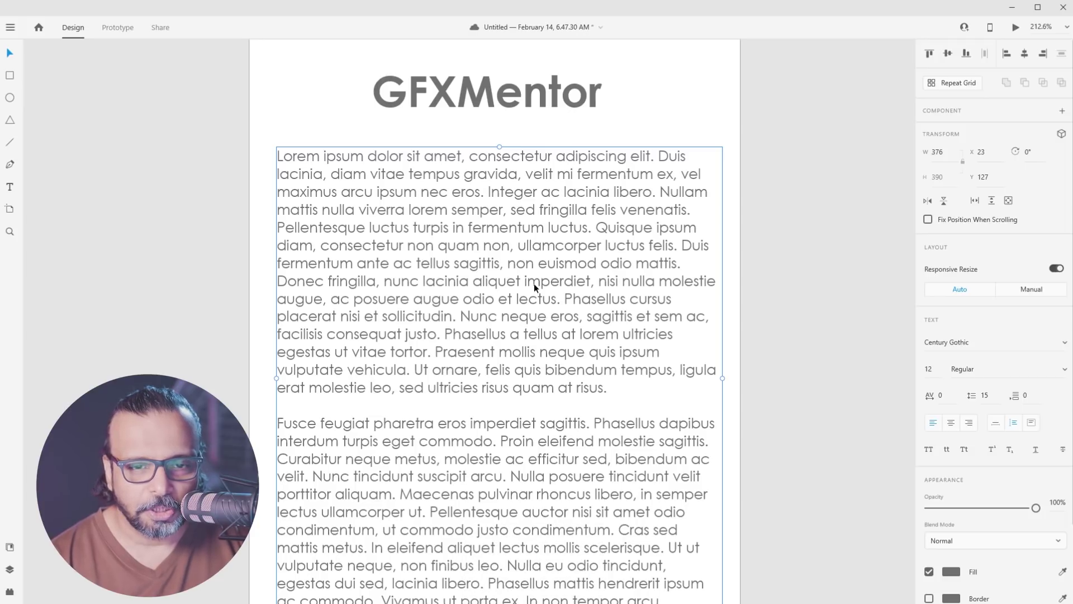
Increase the Lorem Ipsum text below the heading to size 14
click(626, 99)
key(ctrl+0)
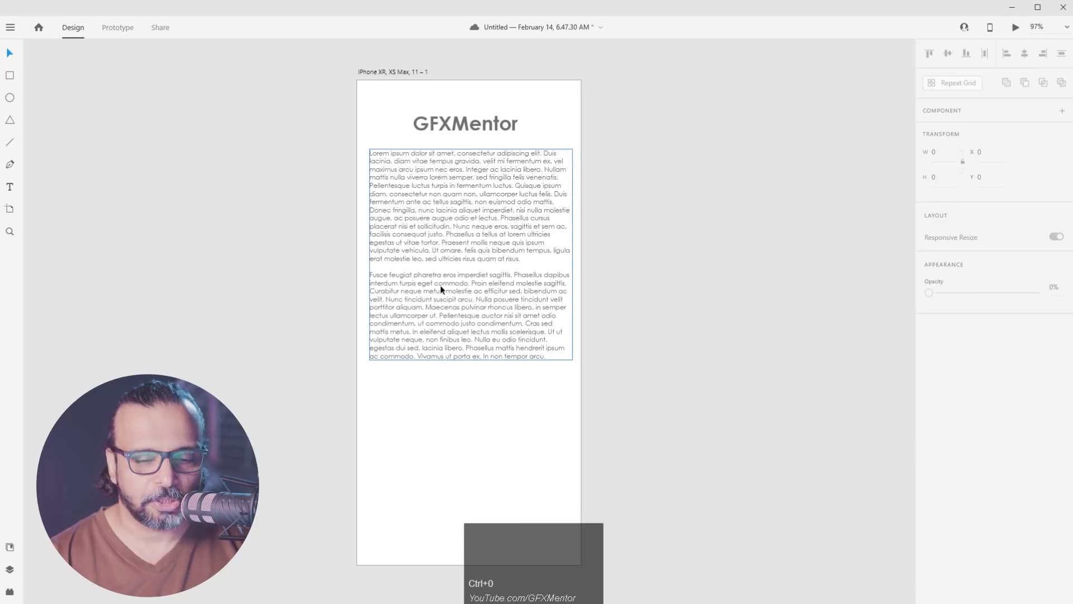
key(ctrl+1)
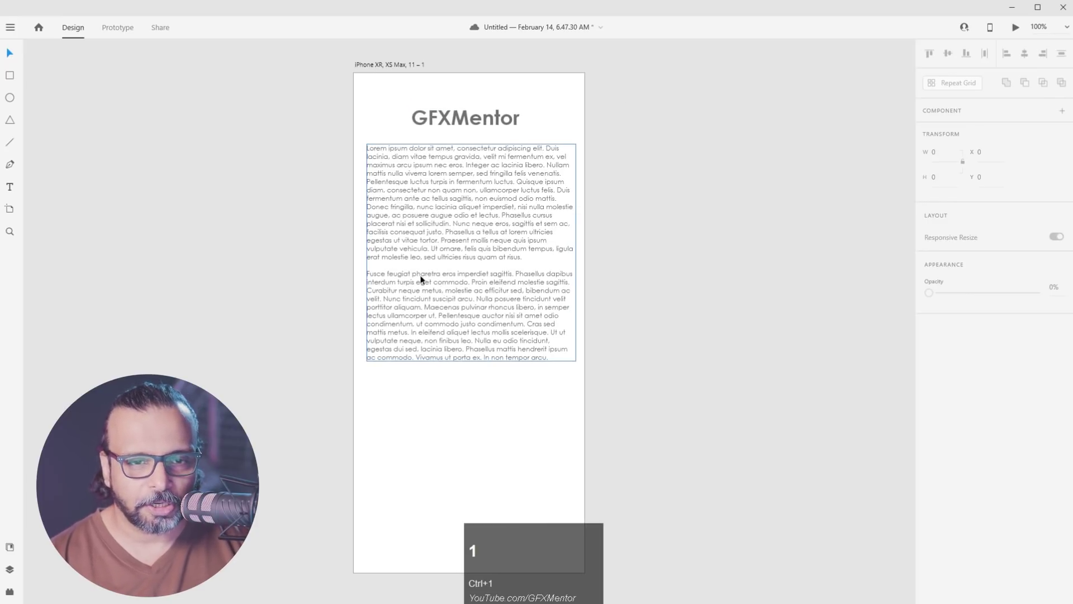
click(473, 199)
click(929, 369)
text(14)
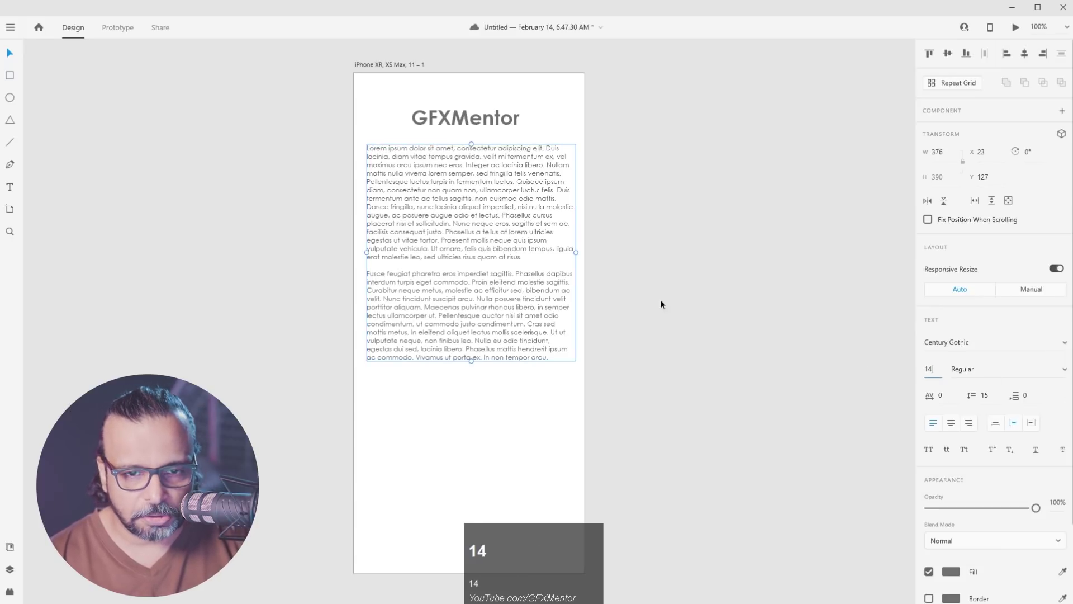
click(647, 246)
Shorten the Lorem Ipsum text box from its lower edge and narrow it slightly, to about 373 × 494
click(495, 234)
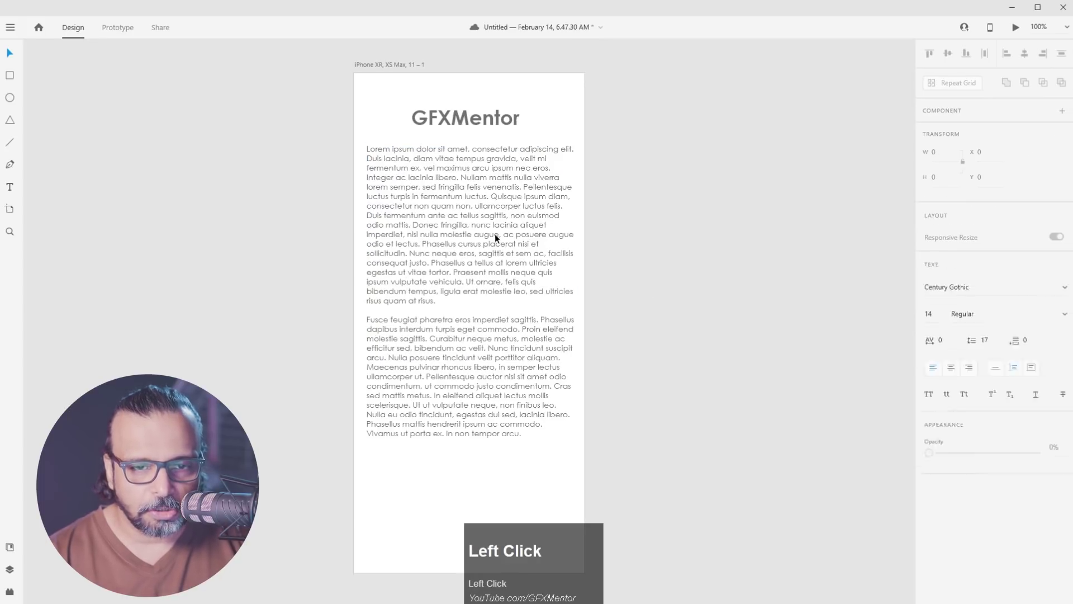
drag(471, 439, 481, 419)
mouse_move(579, 282)
mouse_down()
mouse_move(527, 282)
mouse_move(575, 282)
mouse_up()
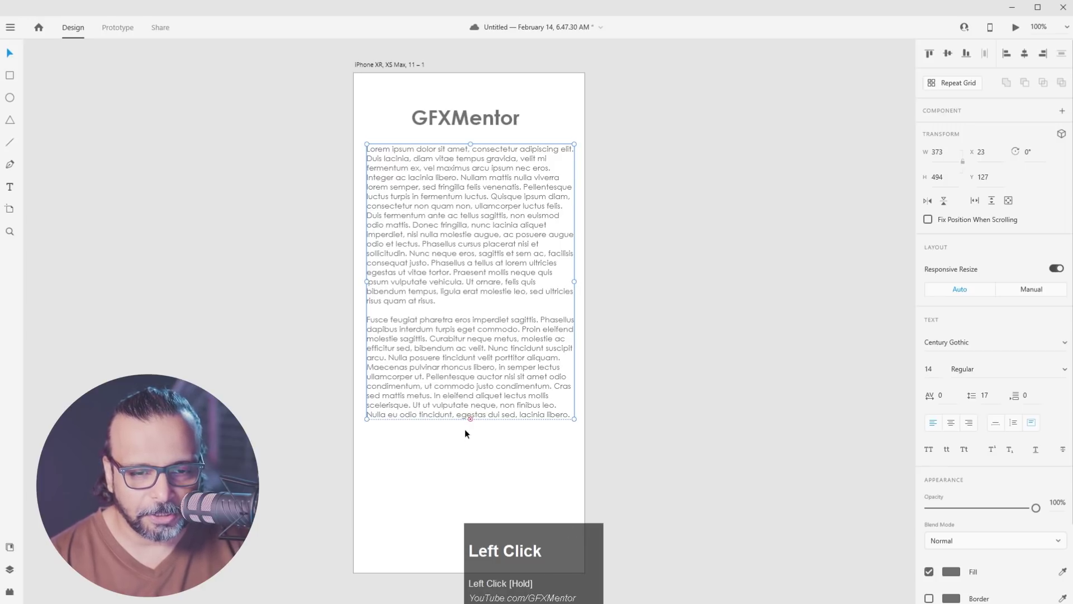
Extend the Lorem Ipsum box's lower edge to a height of about 546 so both paragraphs fit completely
scroll(465, 428, up, 8)
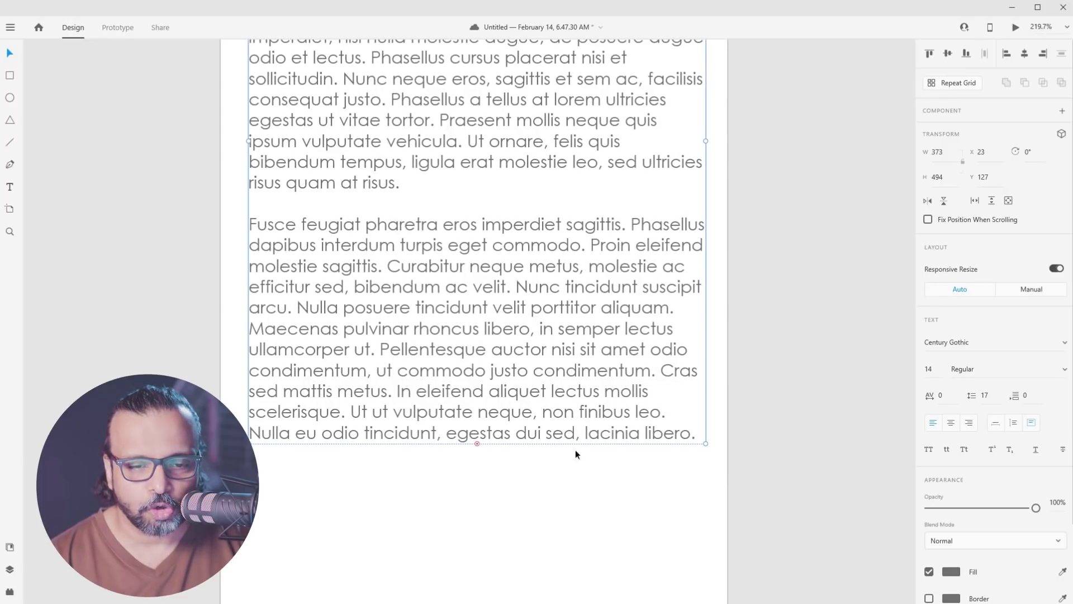
drag(477, 445, 485, 507)
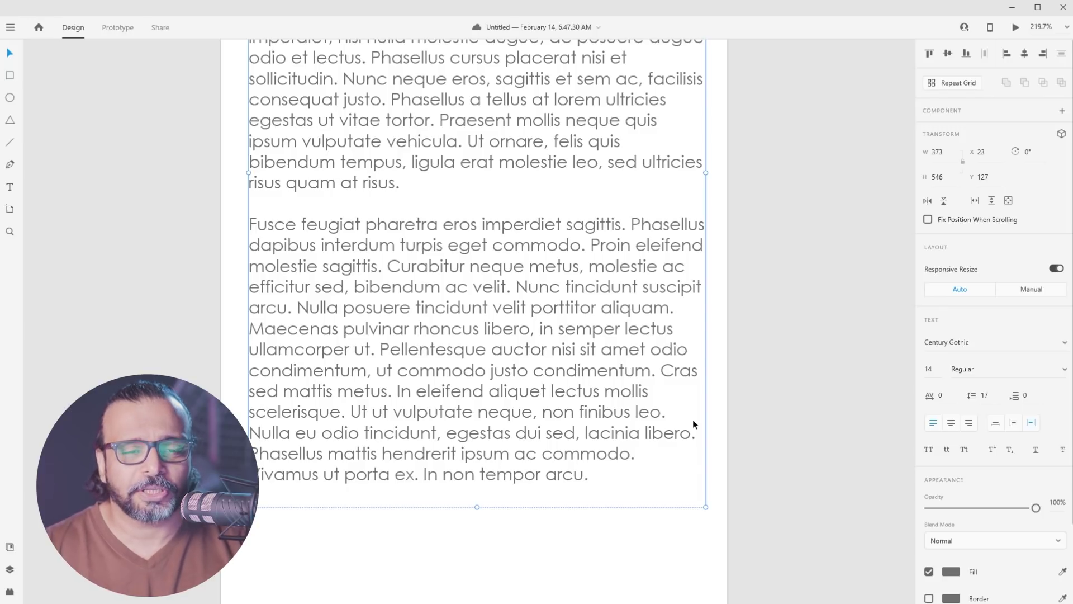
scroll(454, 372, up, 3)
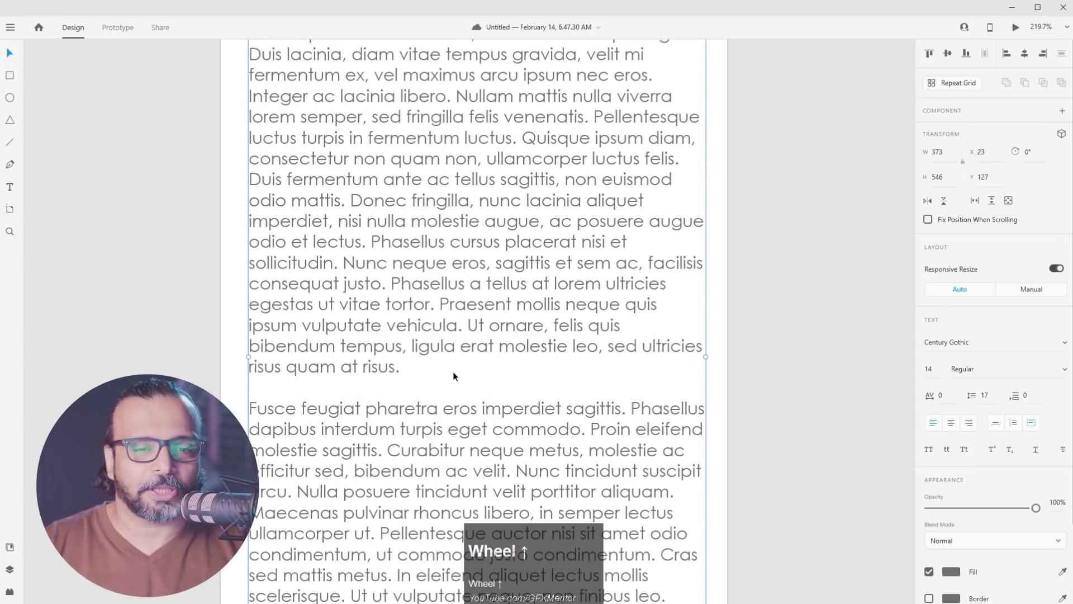
scroll(453, 371, up, 1)
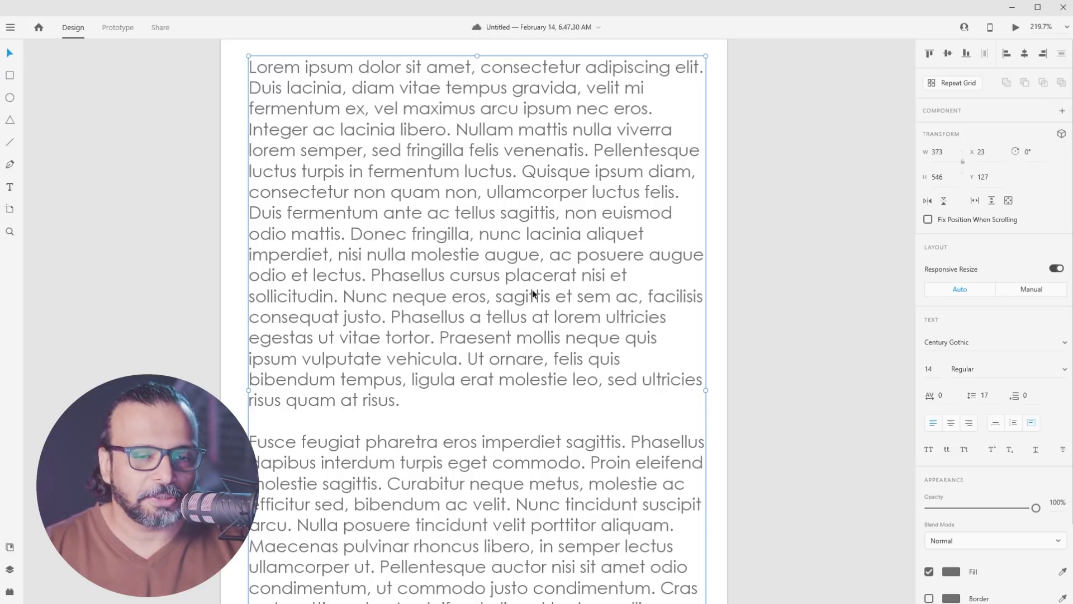
scroll(485, 267, down, 3)
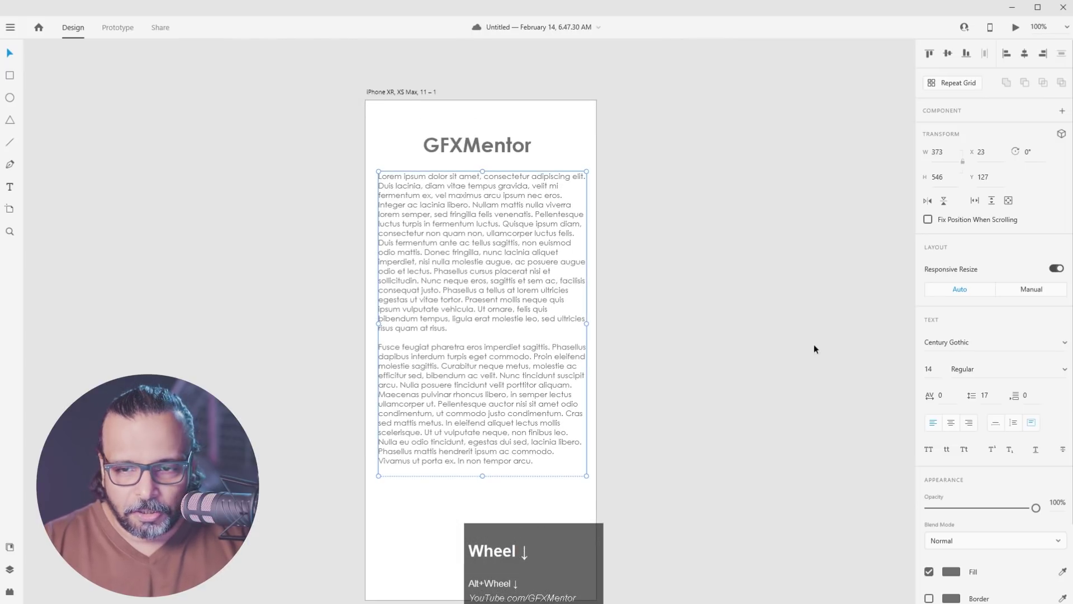
click(528, 250)
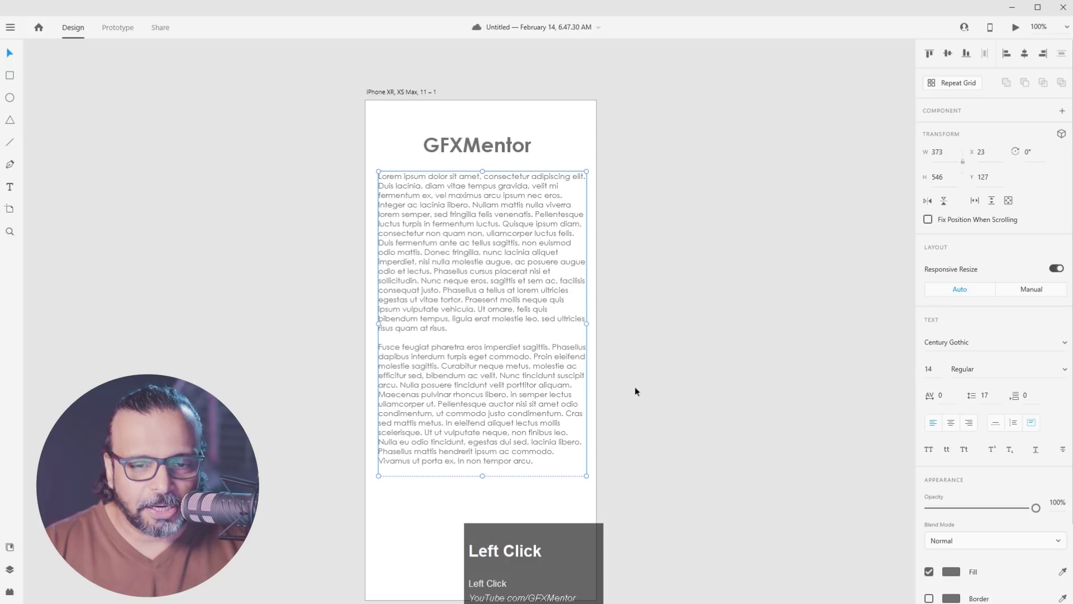
Try centre and right alignment on the Lorem Ipsum text and return it to left alignment
click(953, 428)
click(968, 423)
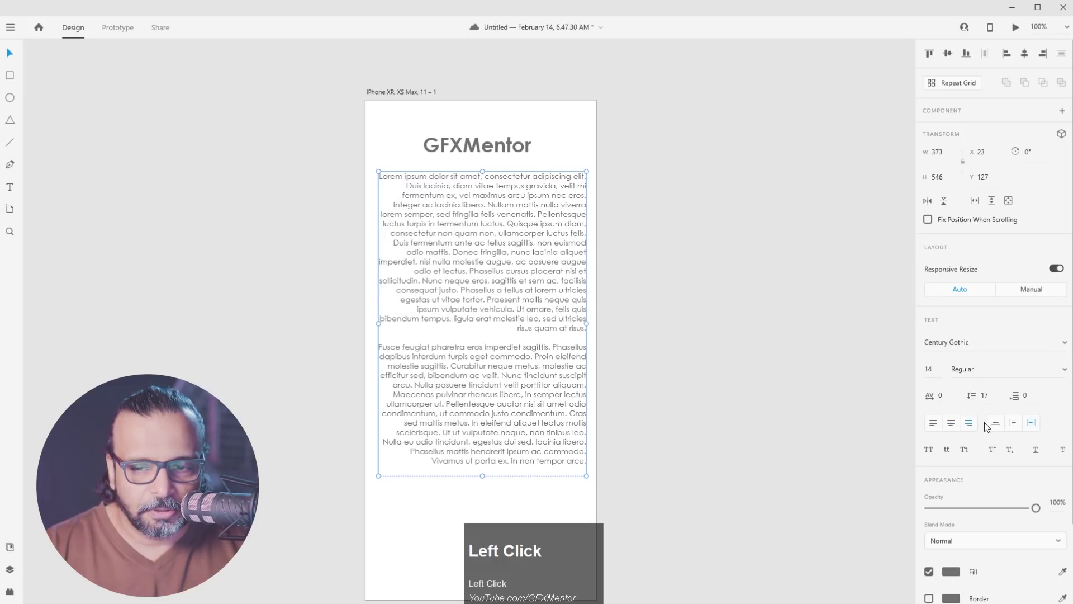
click(933, 423)
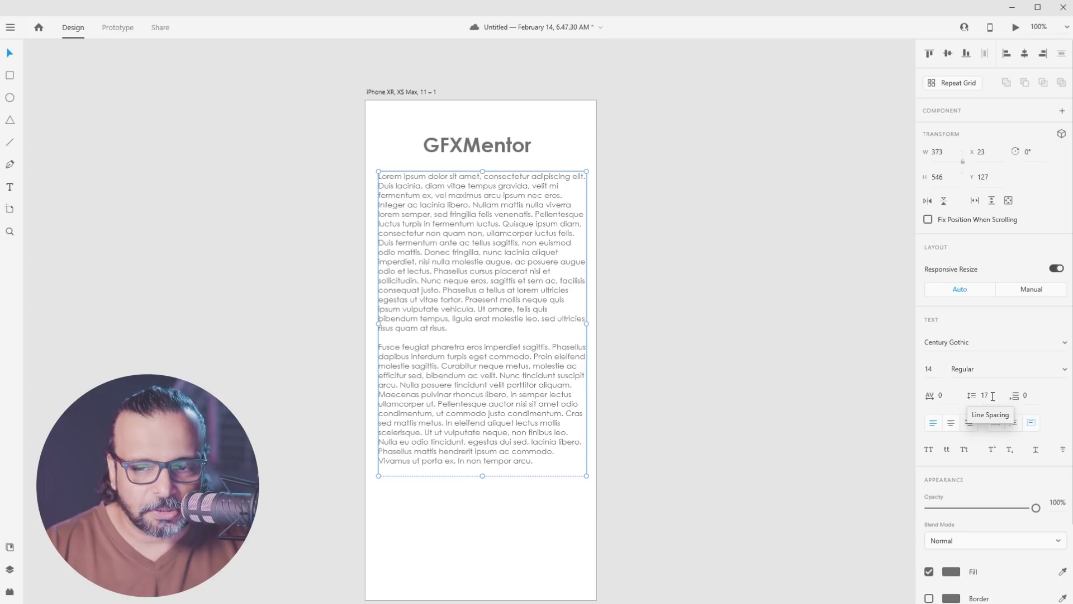
Increase the Lorem Ipsum text's line spacing to 27 and extend its box's lower edge to a height of about 713
click(993, 396)
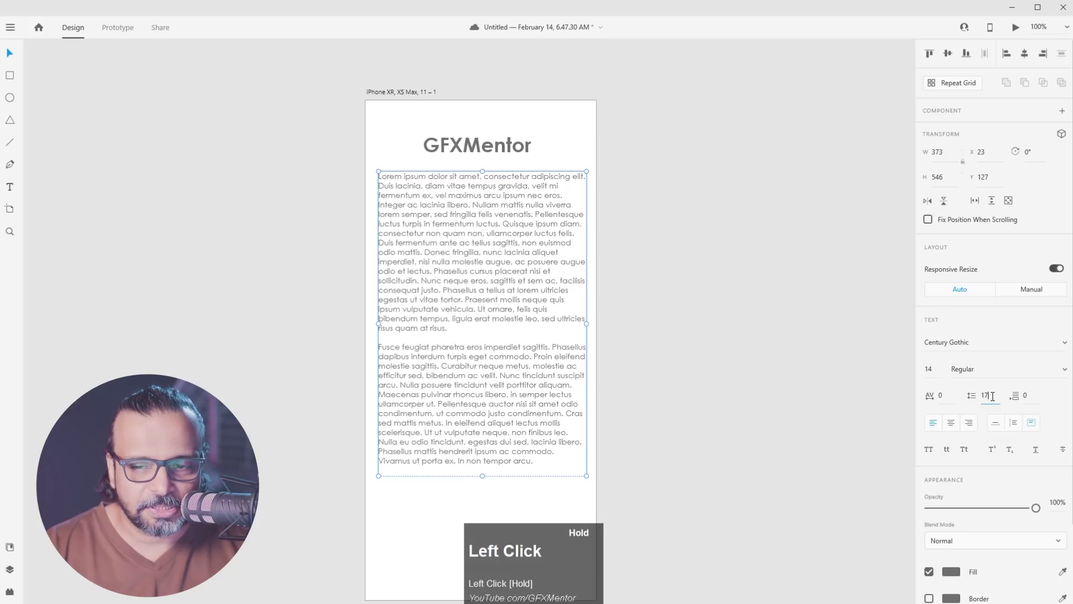
scroll(993, 397, up, 1)
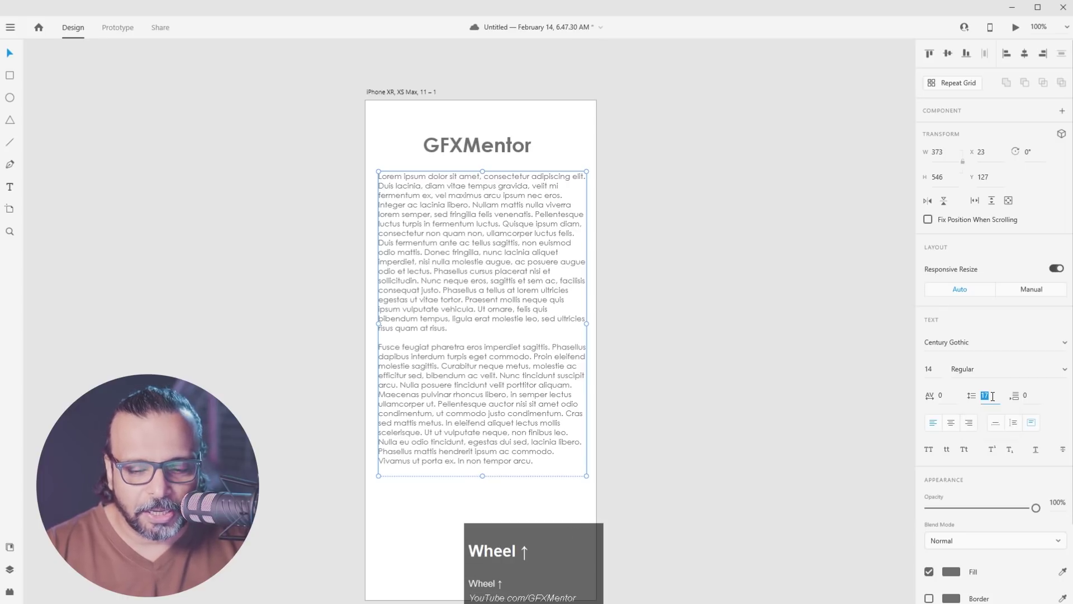
scroll(993, 396, up, 3)
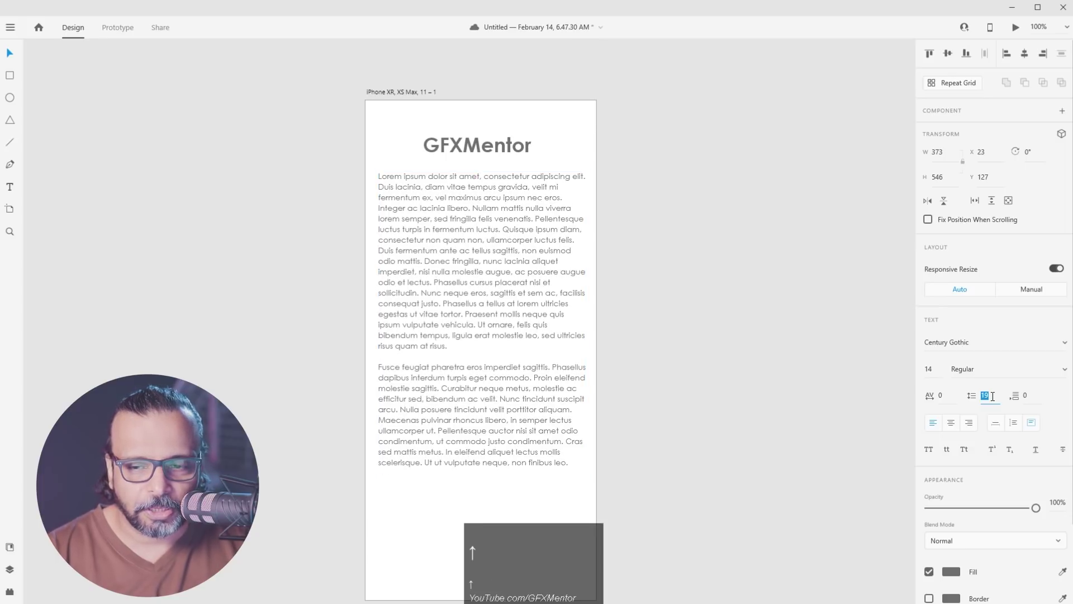
scroll(992, 397, up, 7)
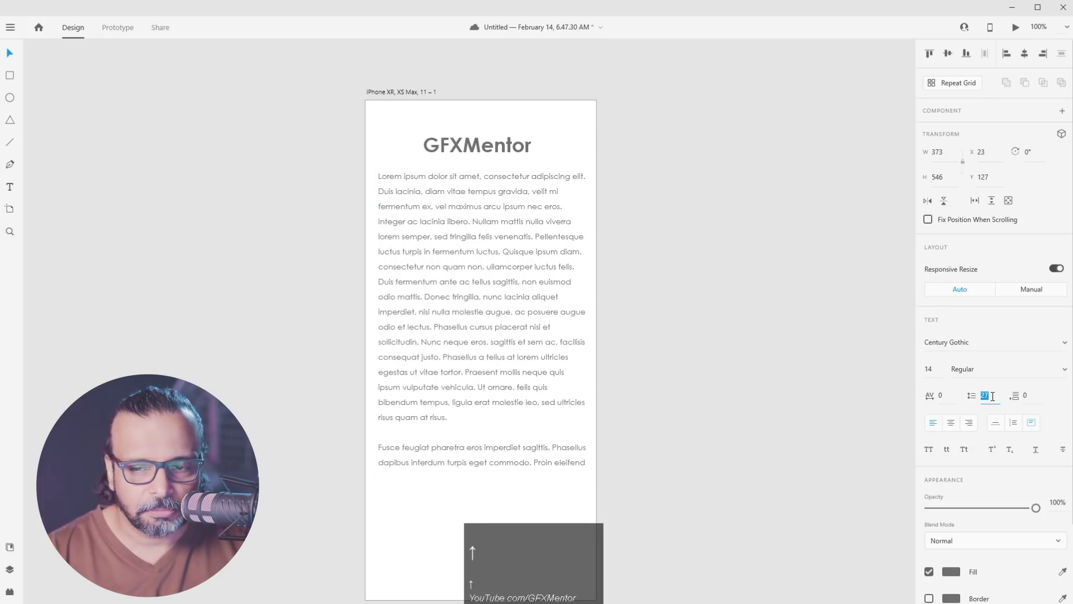
click(990, 395)
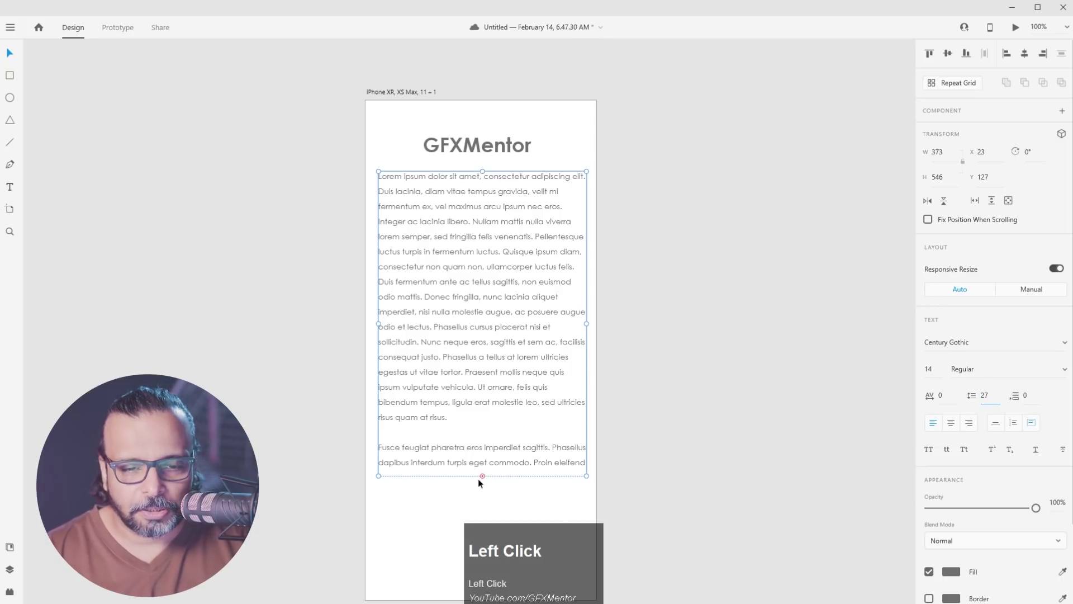
drag(481, 476, 490, 569)
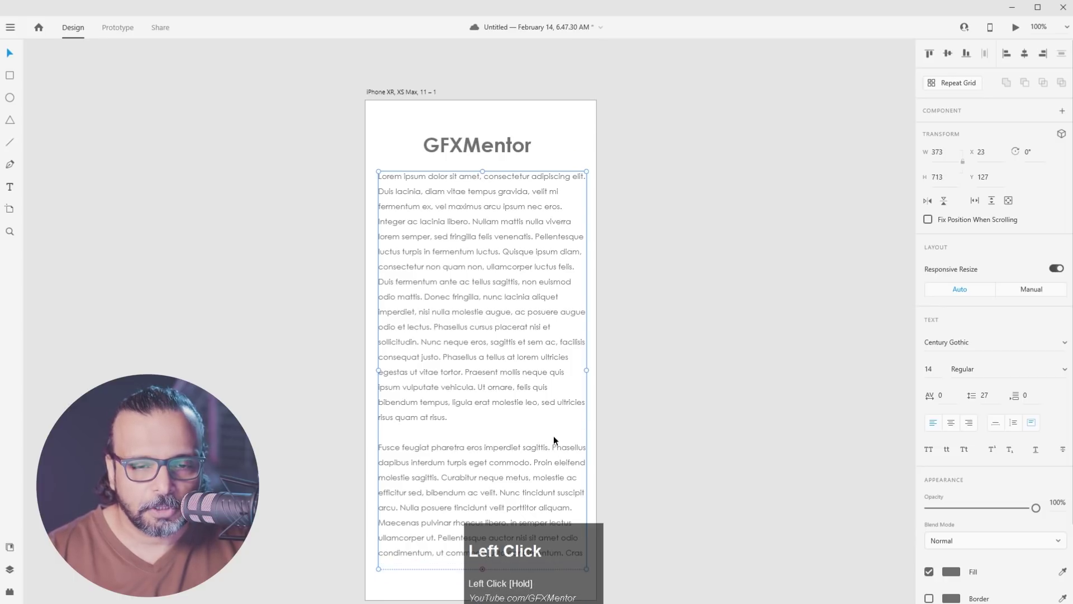
Reduce the Lorem Ipsum text's line spacing to 23 so both paragraphs fit inside the box
scroll(553, 436, down, 2)
scroll(553, 436, up, 1)
click(998, 397)
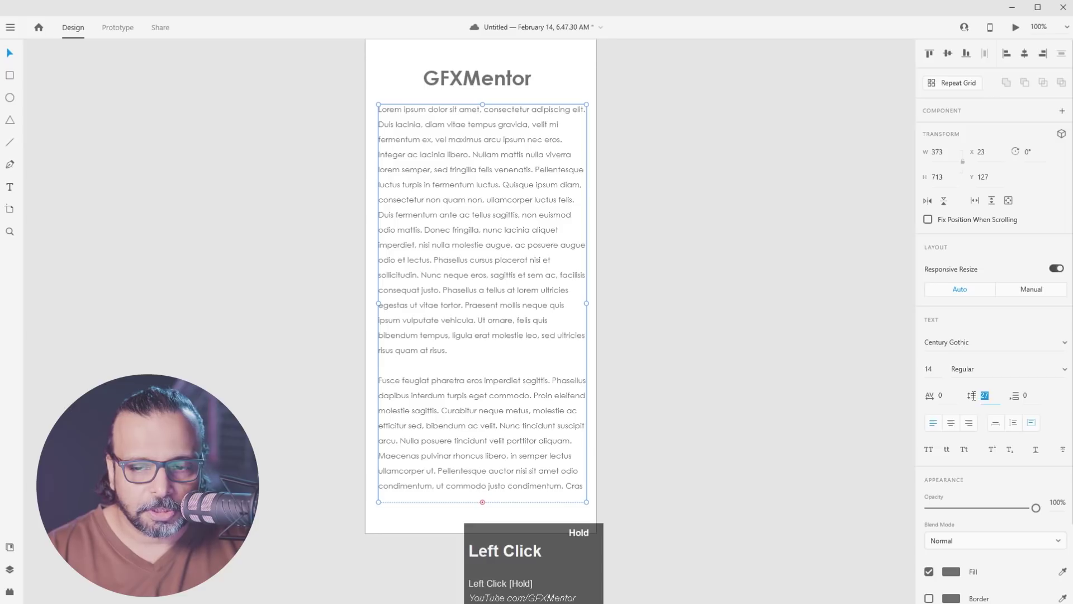
key(Down)
key(Down)
key(Down)
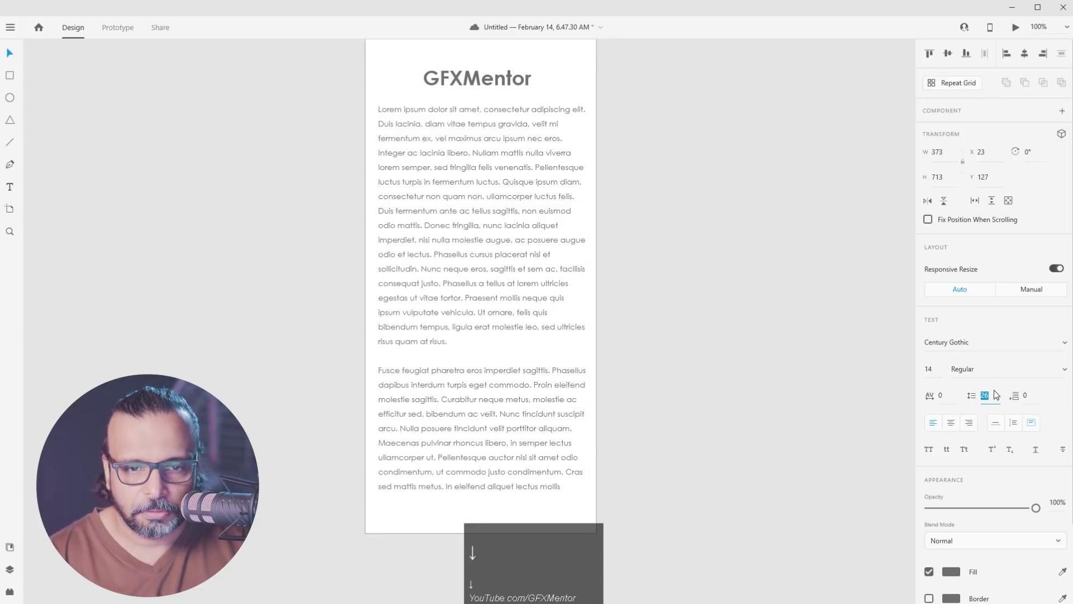
key(Down)
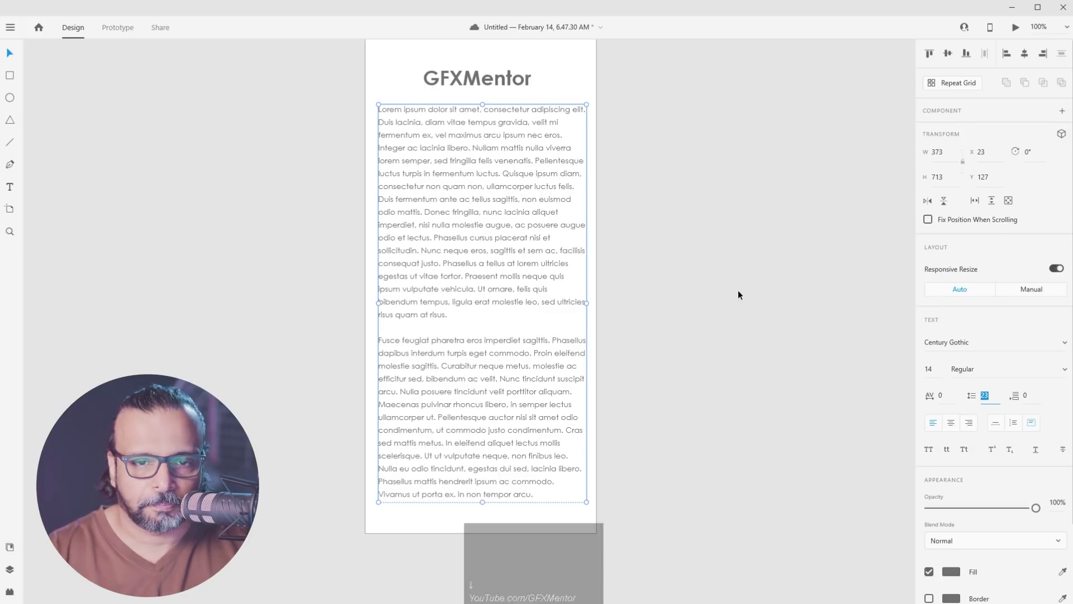
click(612, 247)
Set the paragraph spacing of the Lorem Ipsum text to 6 to widen the gap between its two paragraphs
click(517, 204)
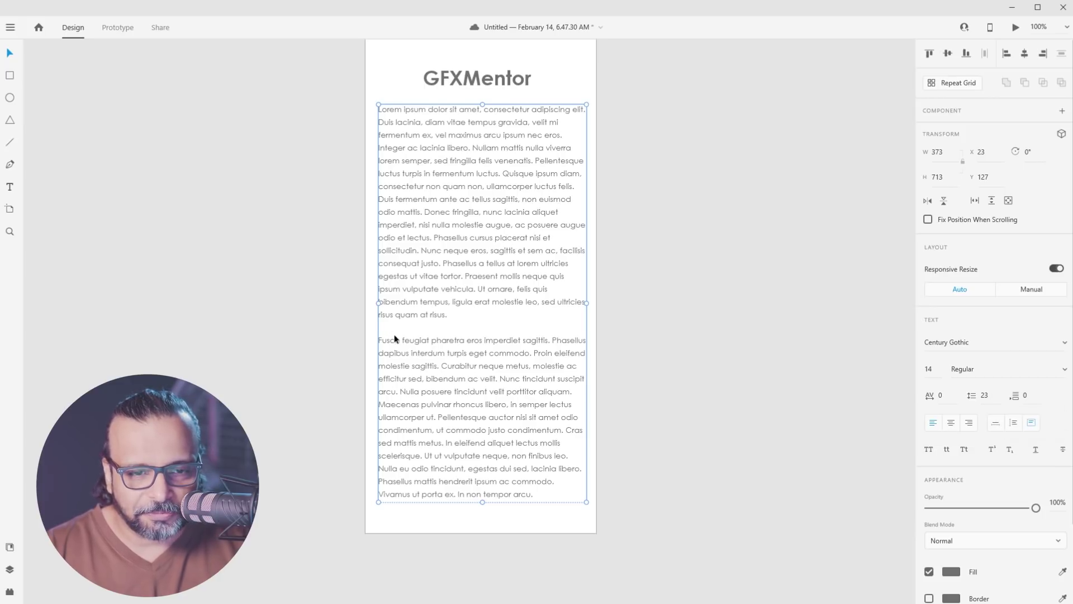
drag(1032, 396, 1019, 393)
click(1035, 395)
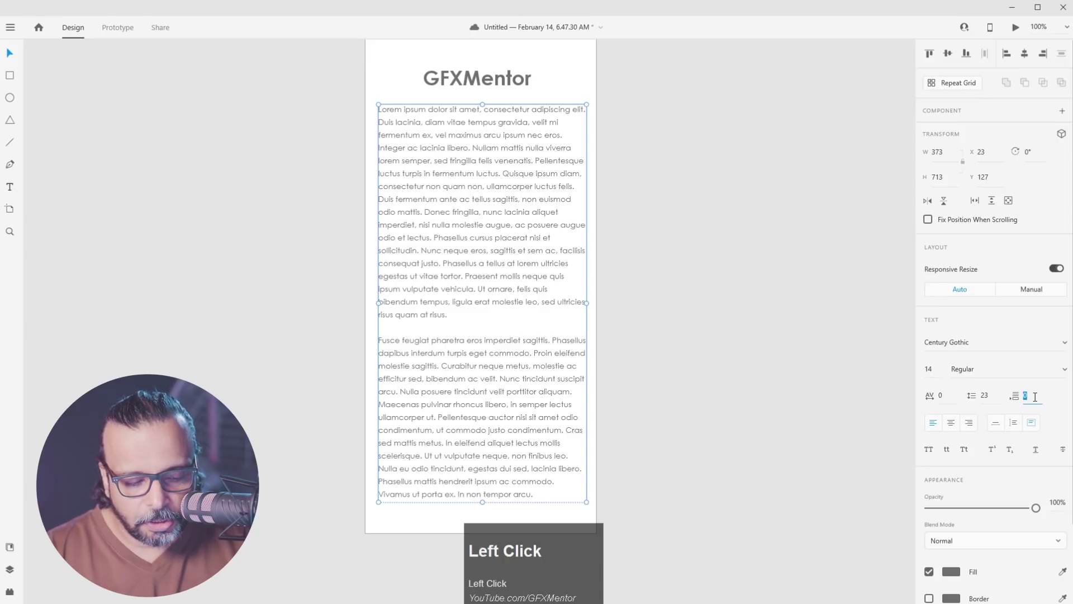
text(5)
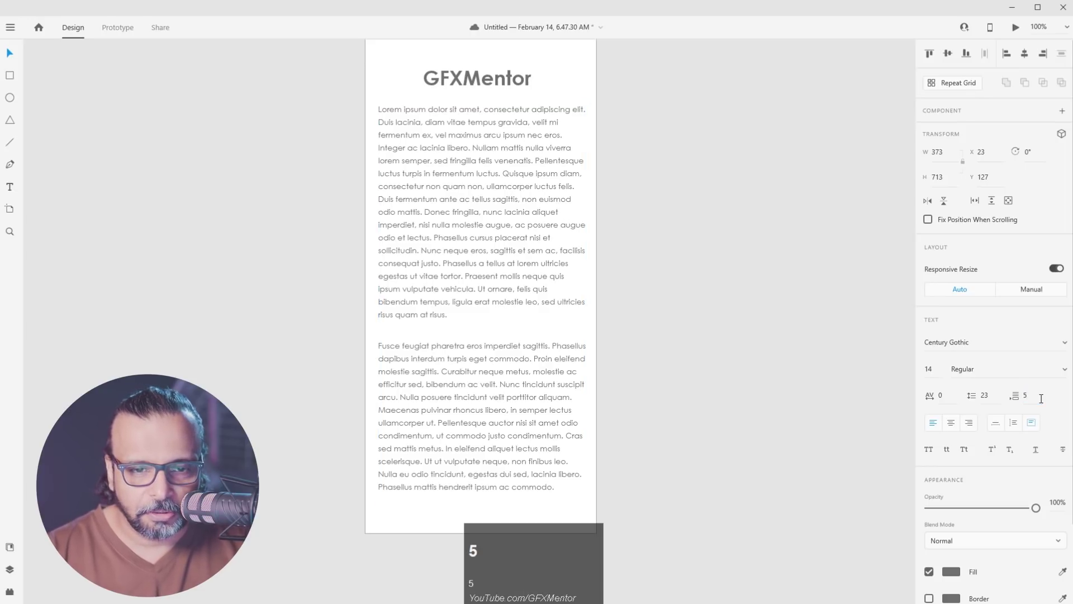
click(1028, 394)
key(0)
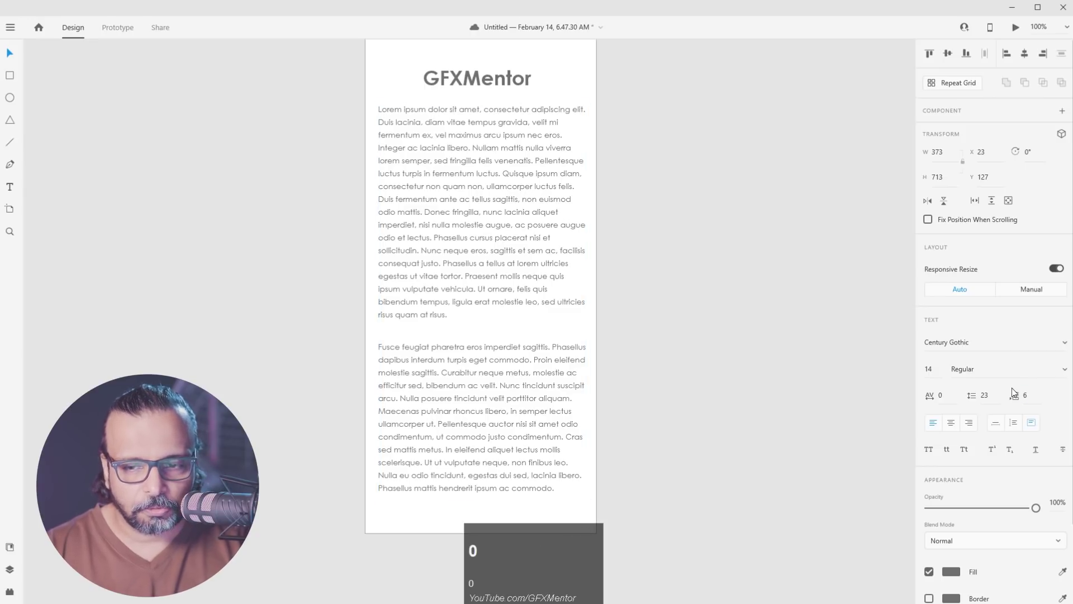
key(Return)
click(536, 329)
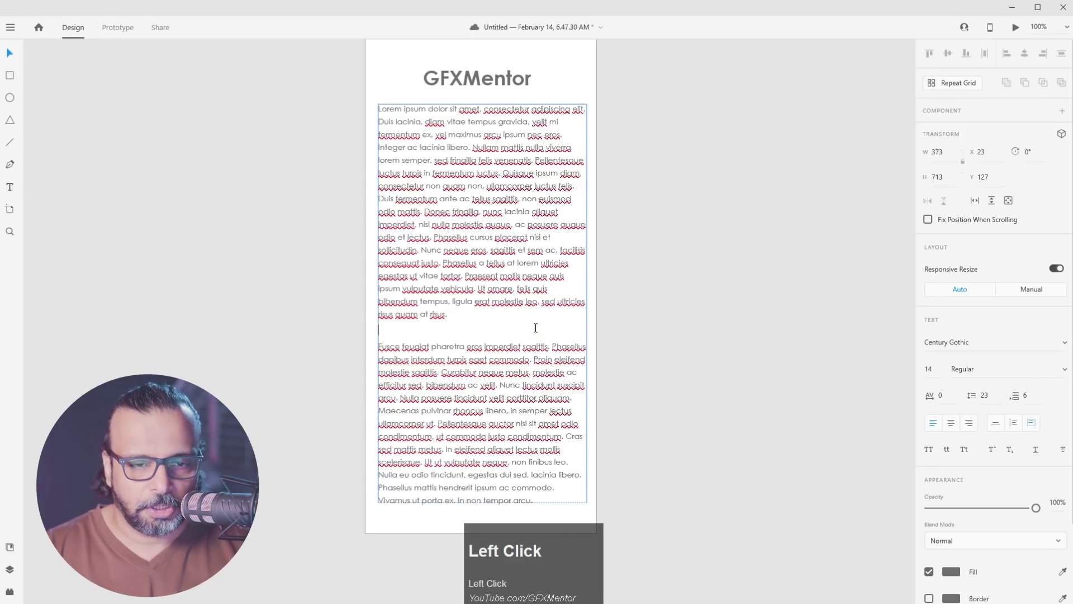
click(719, 270)
click(470, 233)
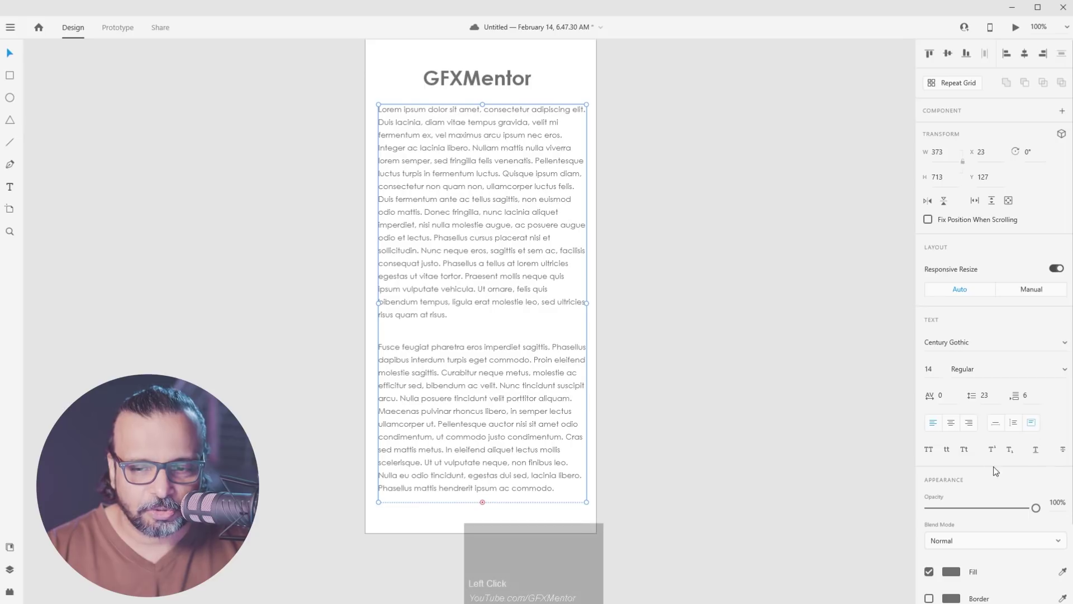
Try uppercase on the GFXMentor heading and switch it off again
click(486, 81)
scroll(487, 83, up, 5)
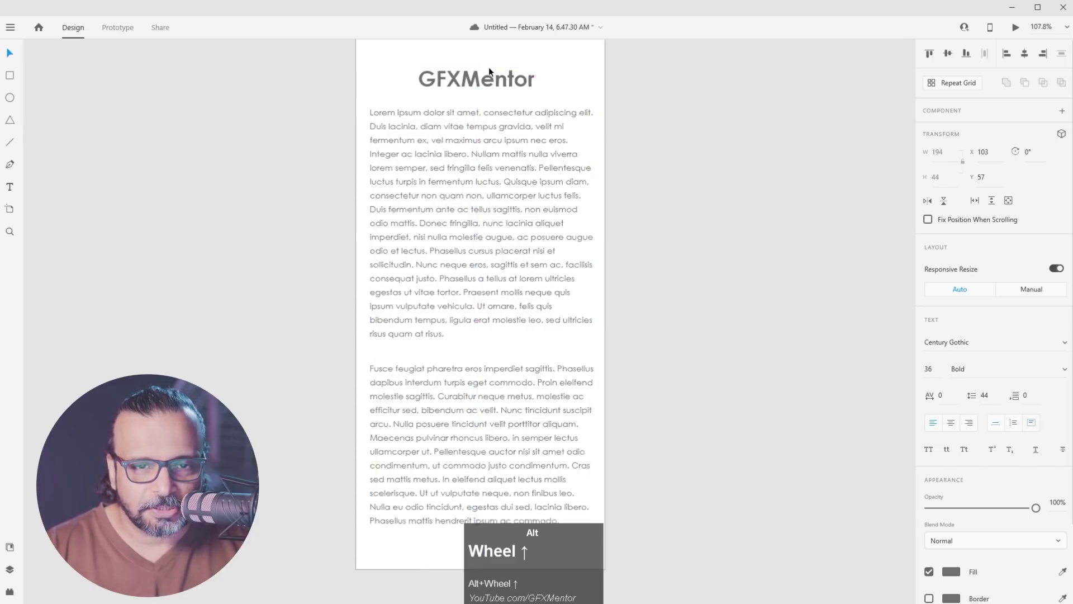
click(481, 120)
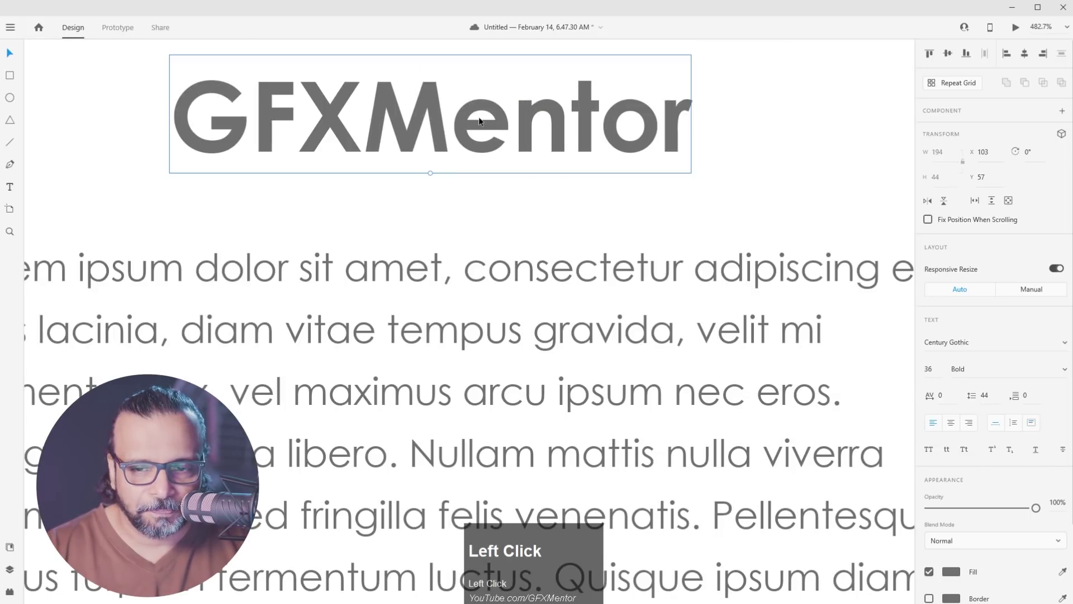
click(929, 451)
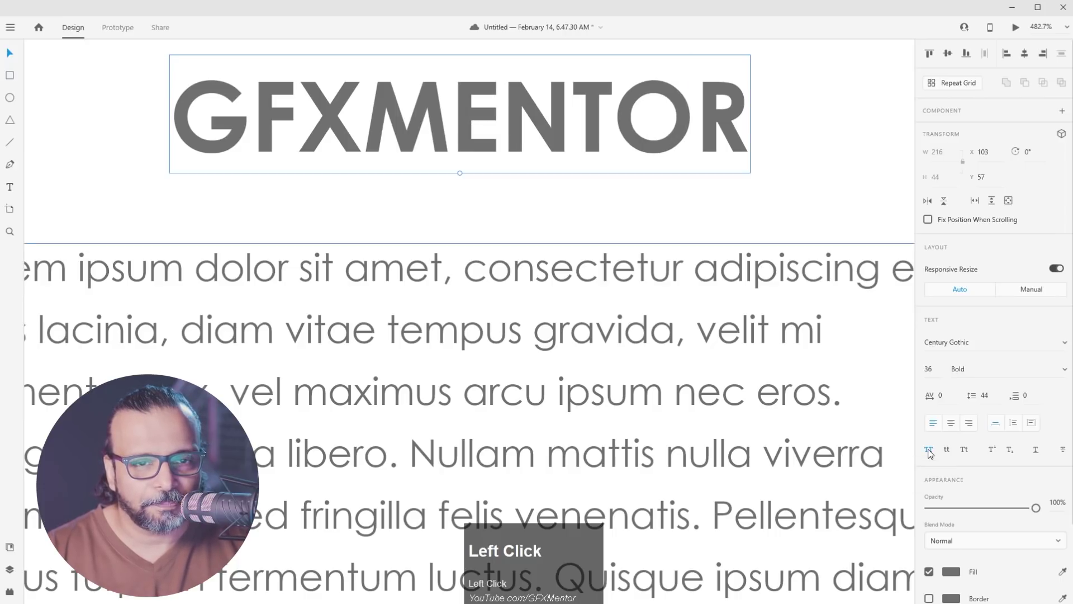
click(929, 451)
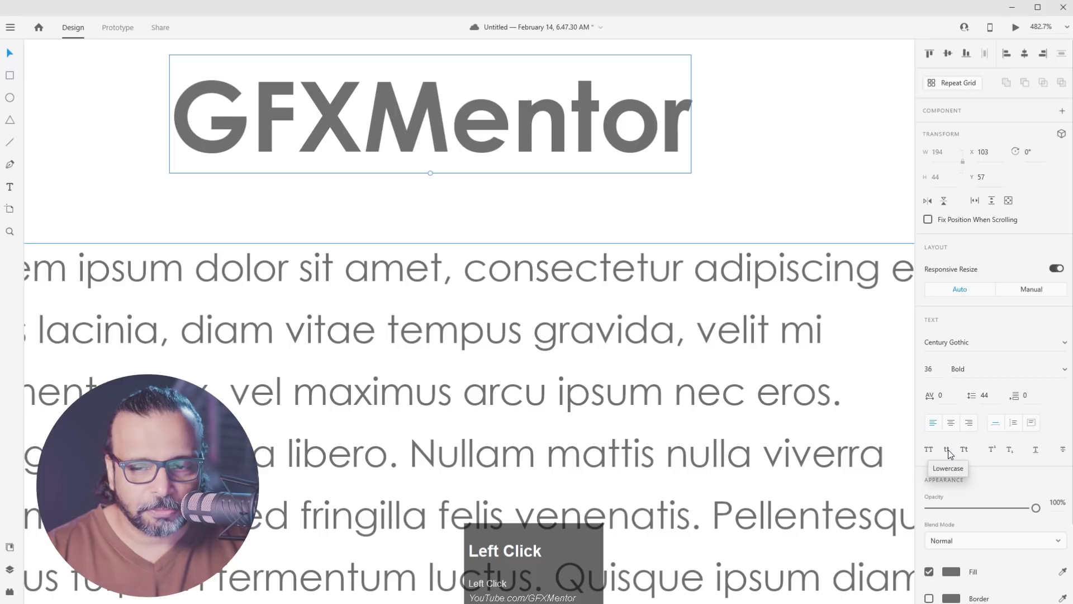
Try lowercase and title case on the GFXMentor heading, switching each off again
click(948, 449)
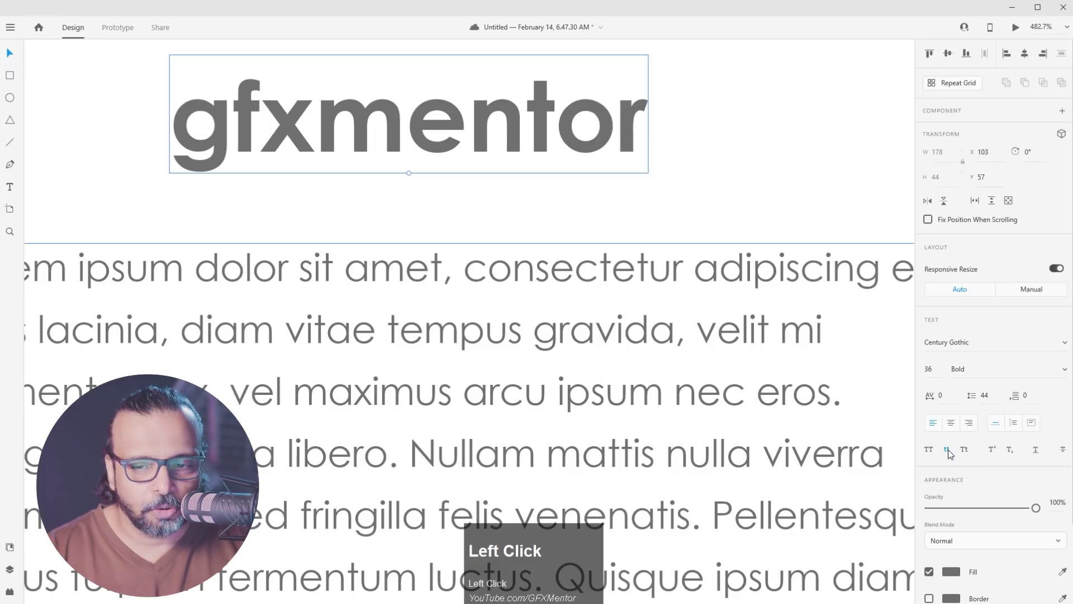
click(948, 450)
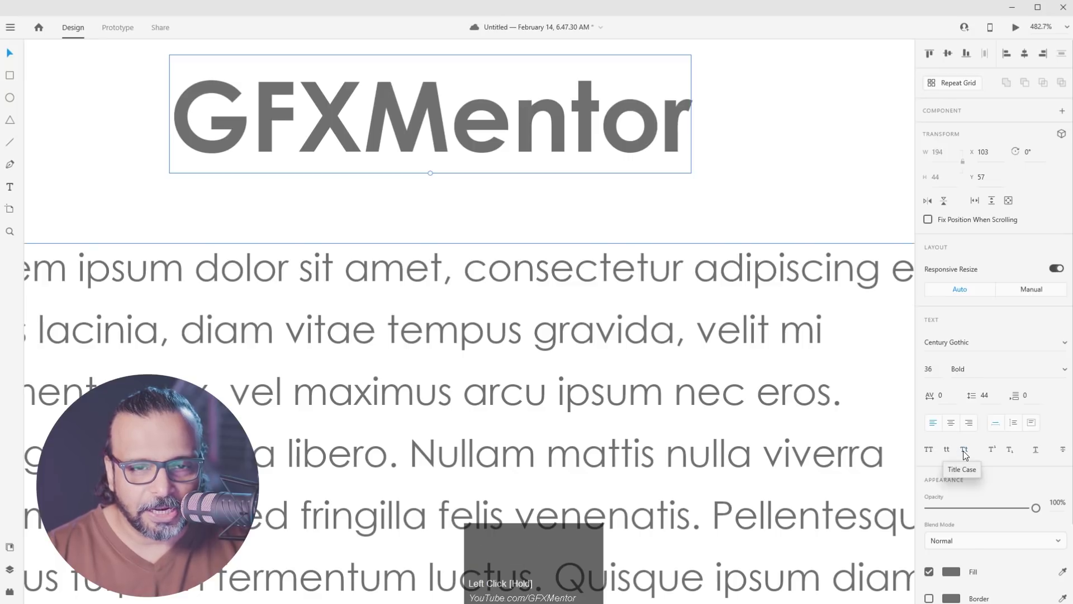
click(964, 451)
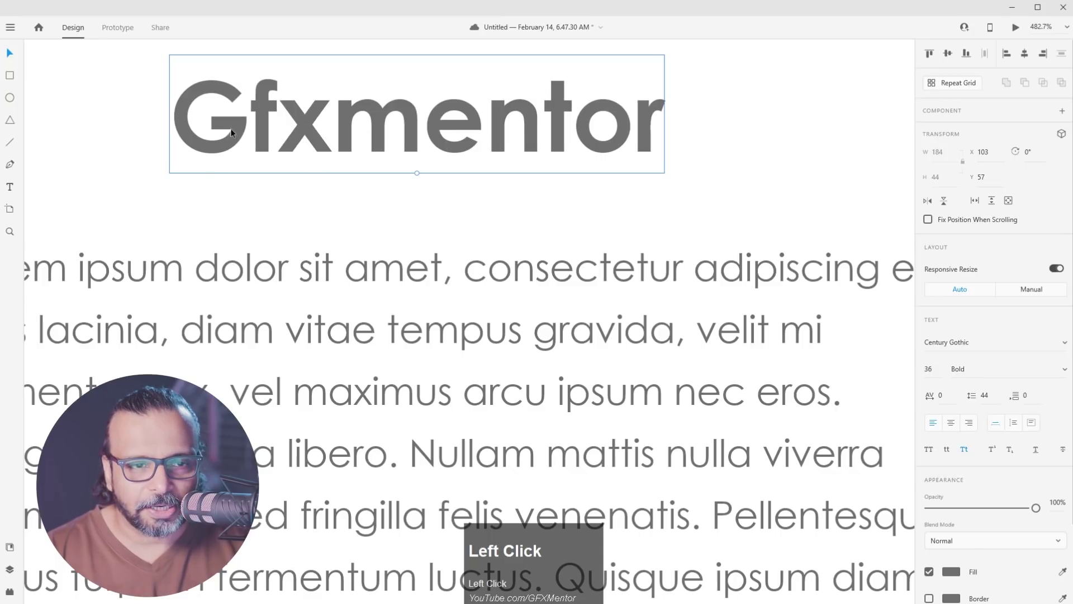
click(963, 451)
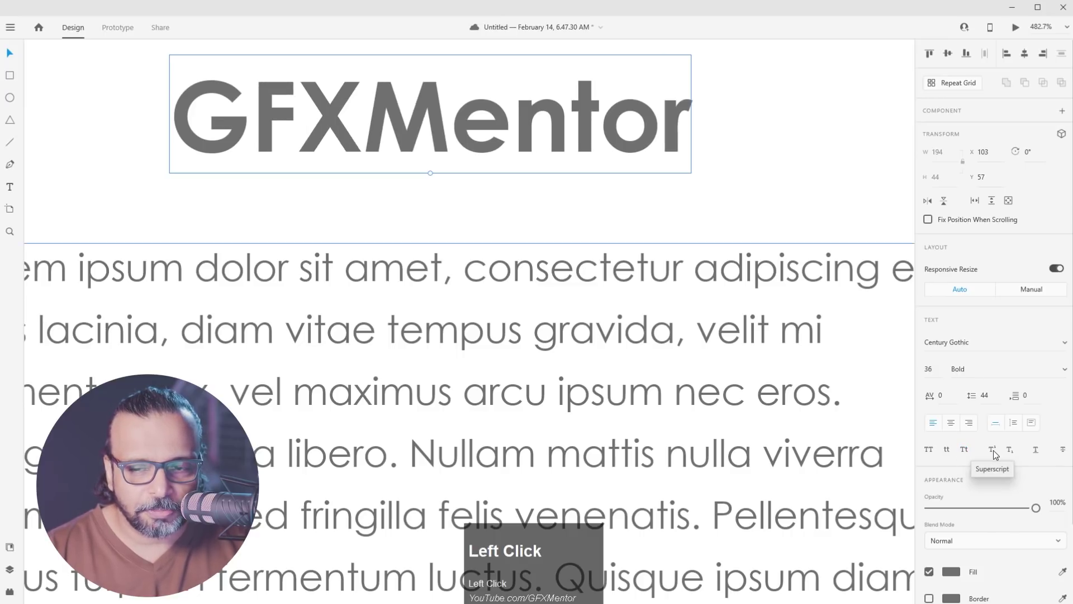
Add a second iPhone XR, XS Max, 11 artboard beside the existing one
key(alt)
scroll(561, 277, down, 6)
drag(556, 369, 519, 250)
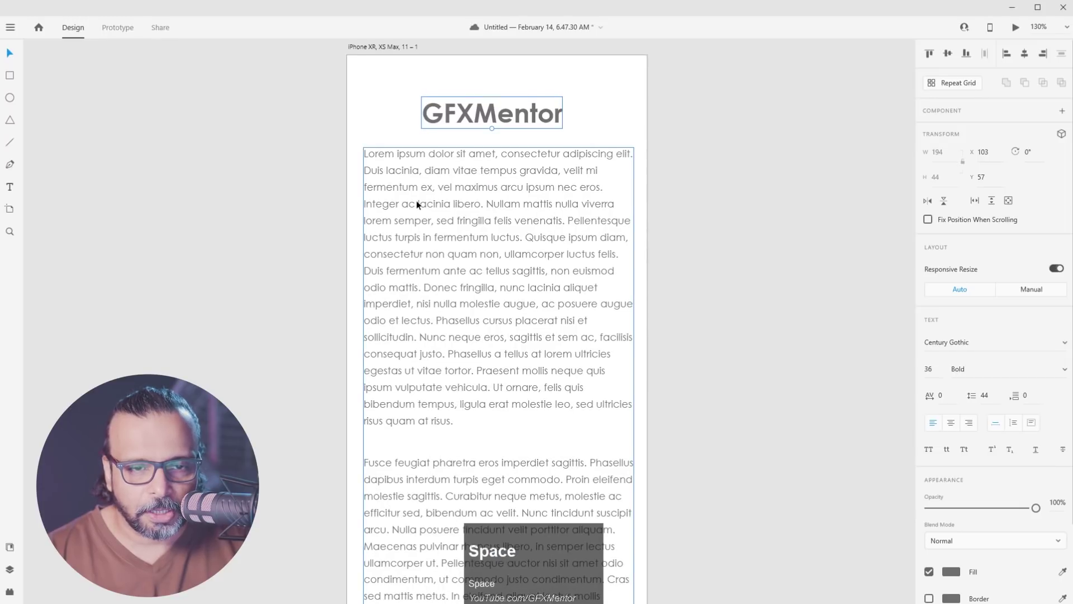
click(10, 209)
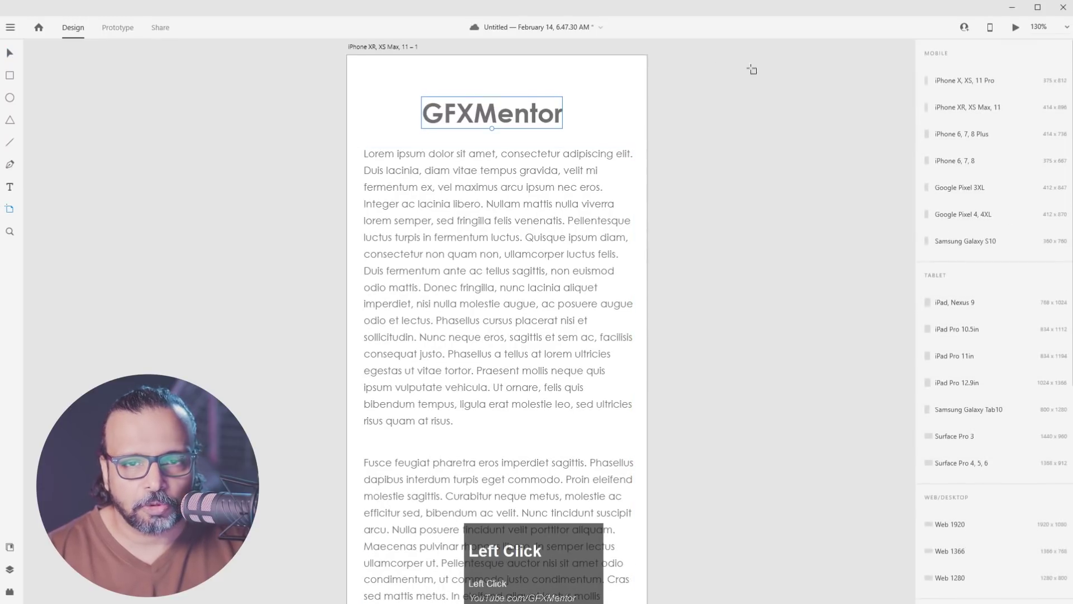
click(666, 60)
click(9, 53)
Add the point text "H2O" near the upper-left area of the new, empty artboard
click(10, 187)
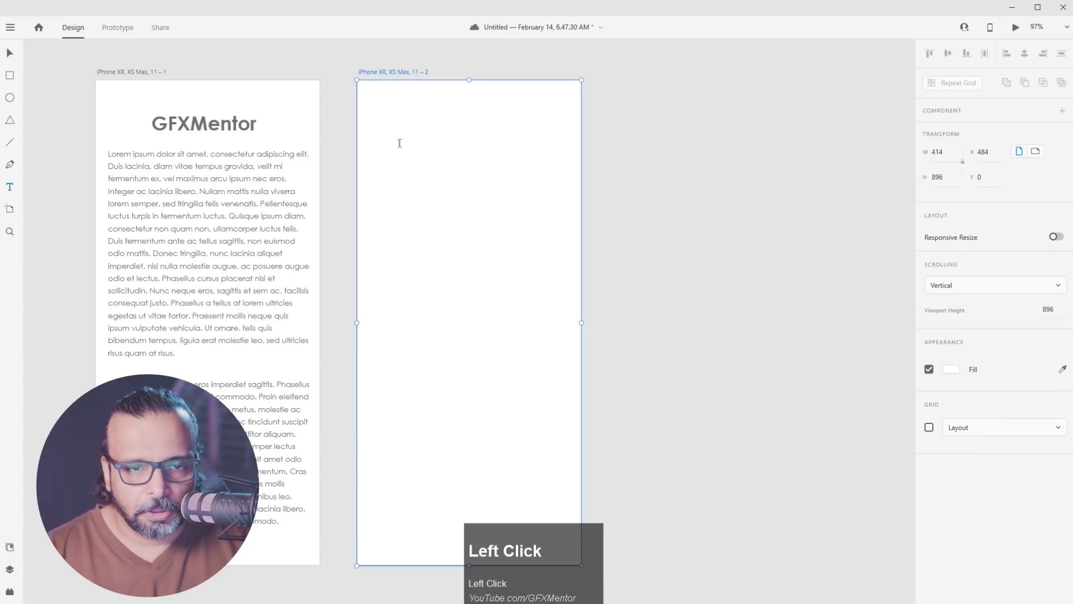
click(402, 147)
text(H2O)
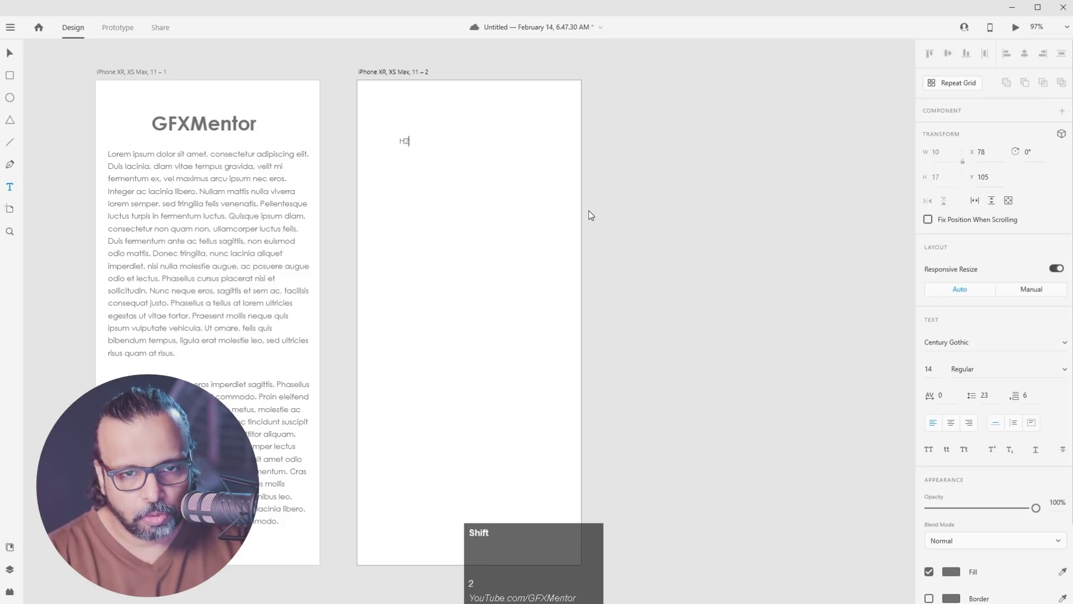
click(10, 53)
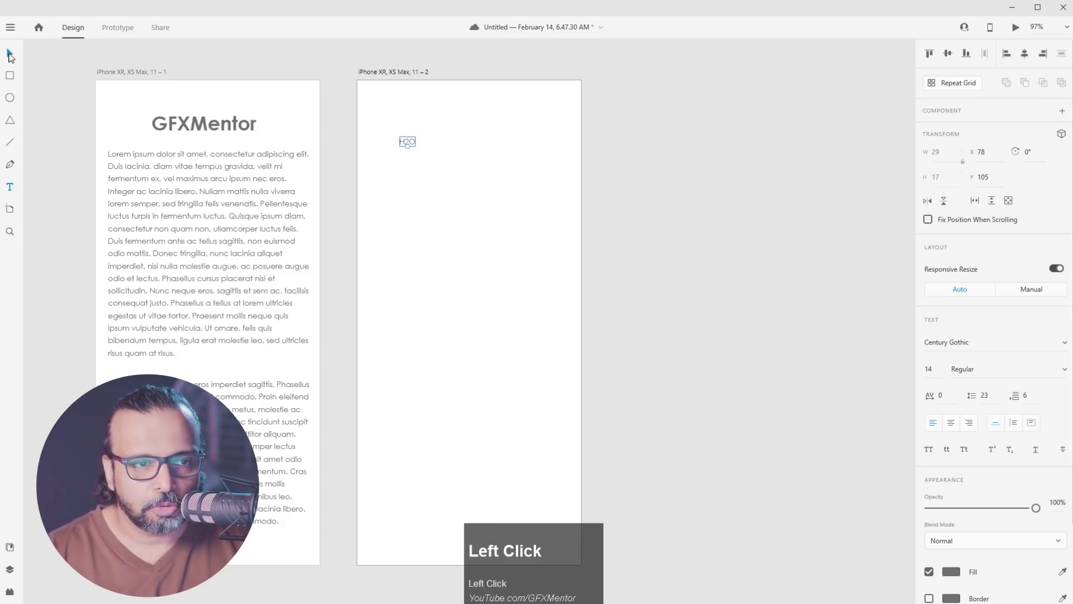
Enlarge the H2O text freehand to a font size of about 74
alt+scroll(423, 148, up, 3)
click(389, 144)
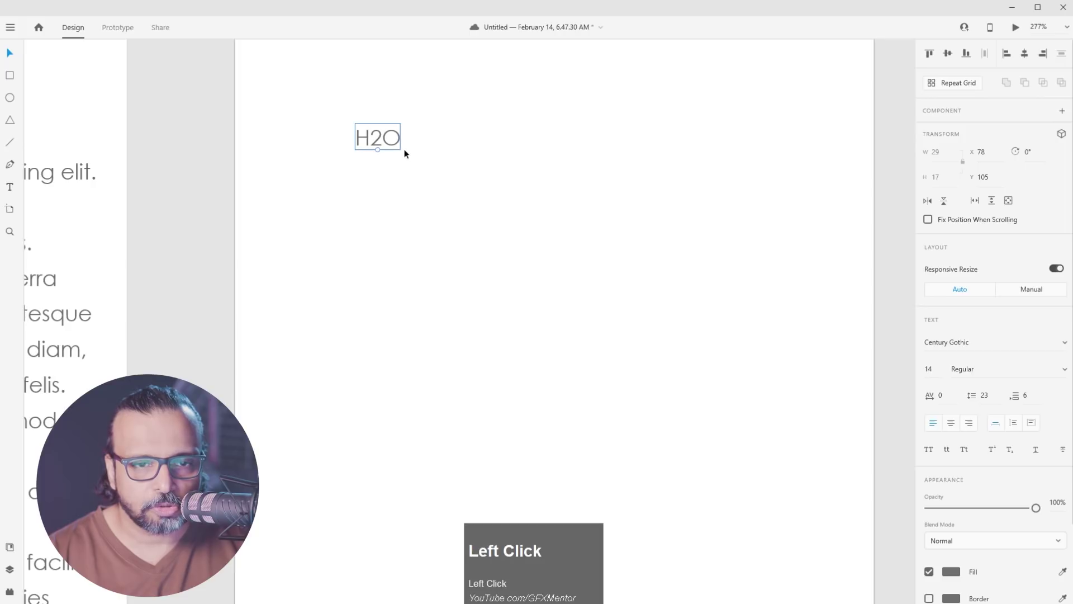
drag(378, 149, 398, 256)
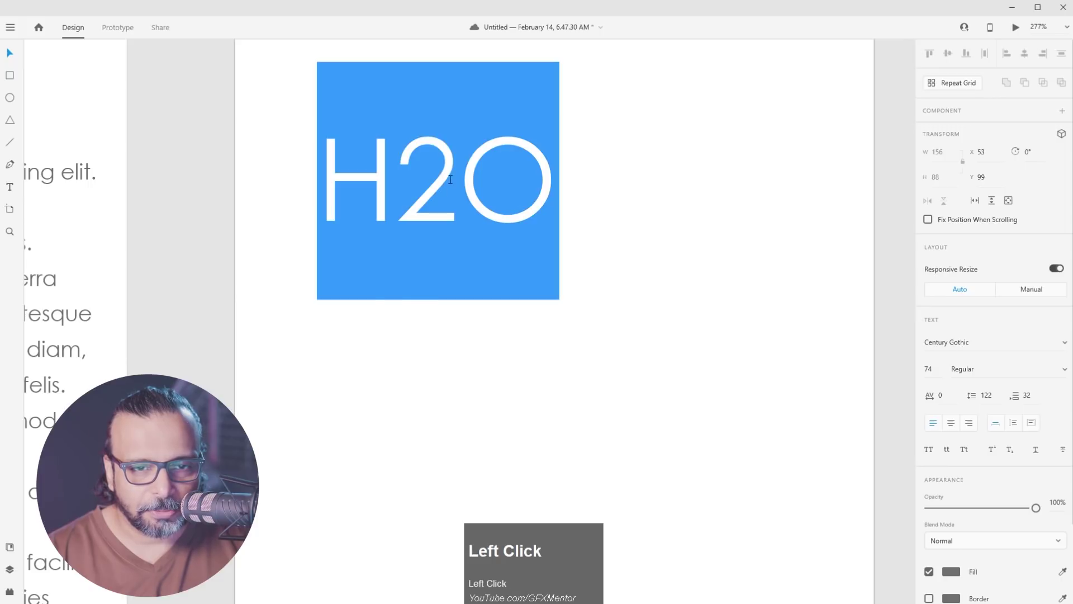
Format only the 2 in the H2O text as subscript
drag(450, 180, 414, 174)
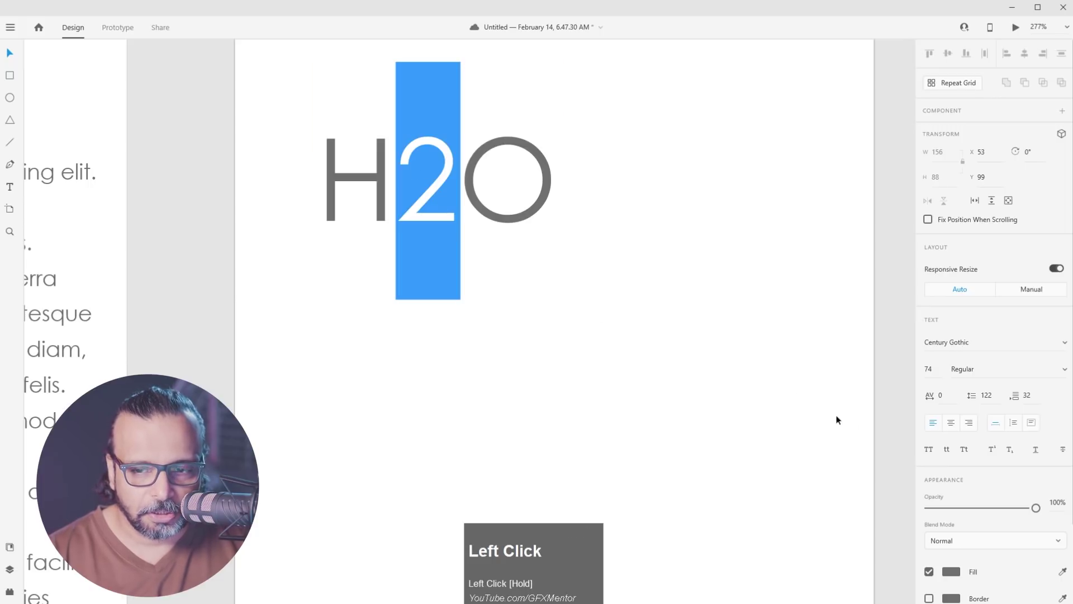
click(1009, 450)
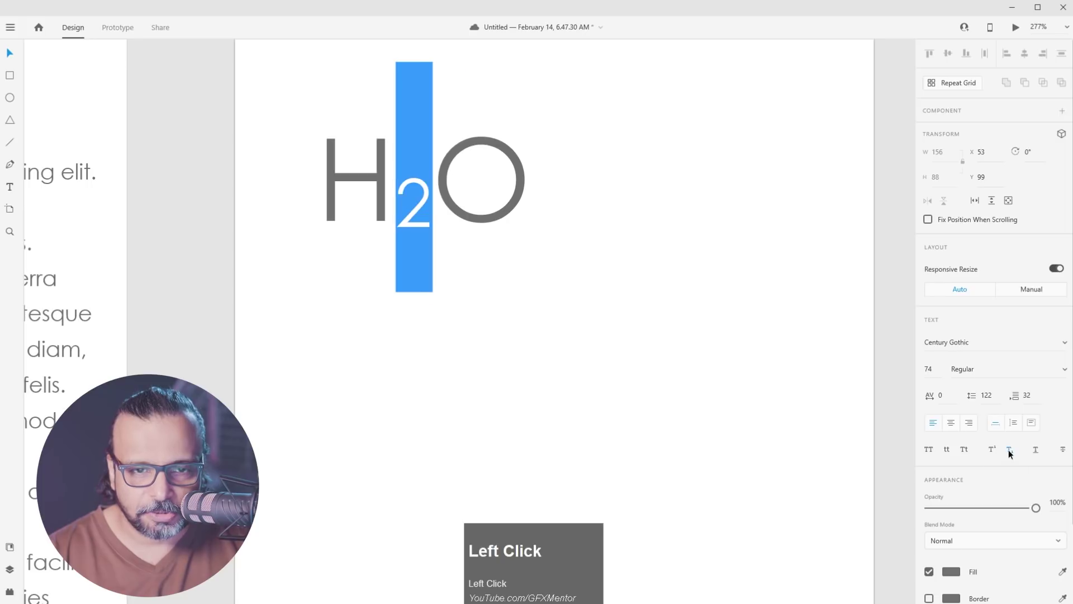
click(400, 397)
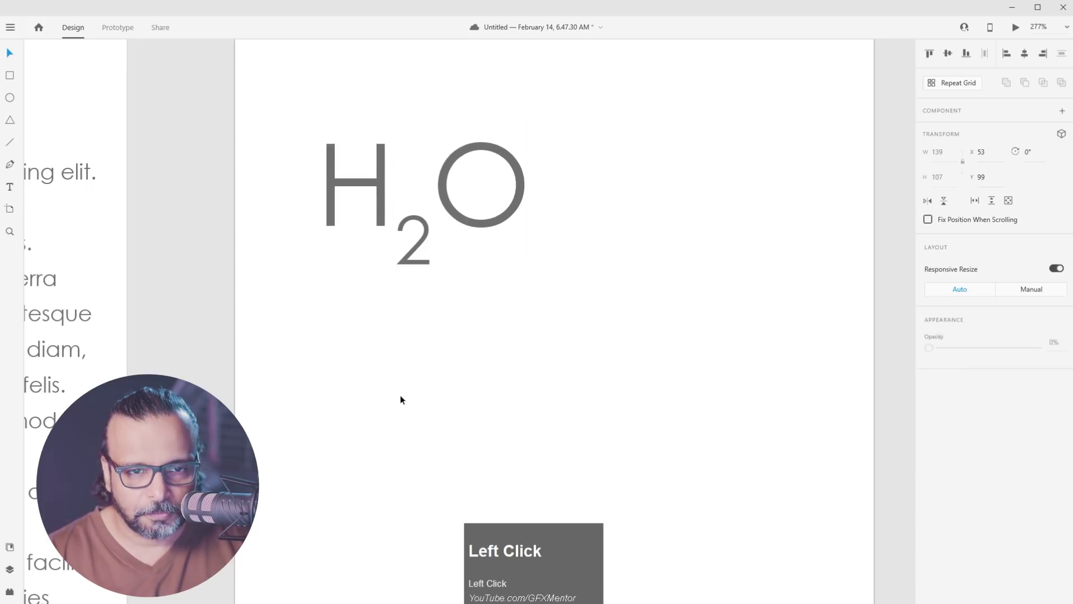
Add the point text "a2+2ab+b2" below the H2O text on the second artboard
scroll(367, 286, down, 5)
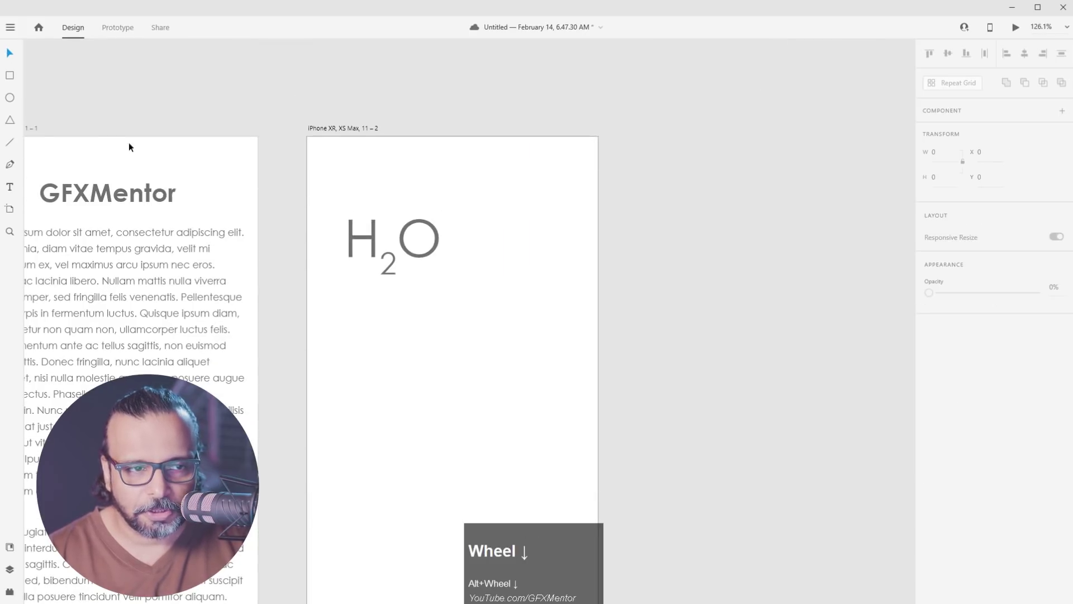
click(10, 188)
click(360, 350)
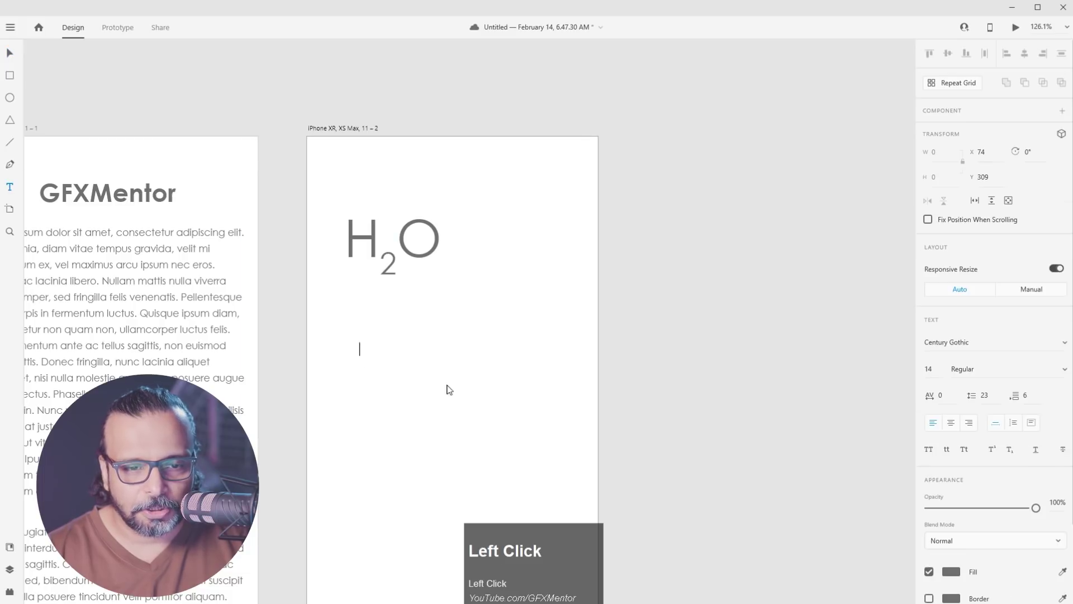
text(a2)
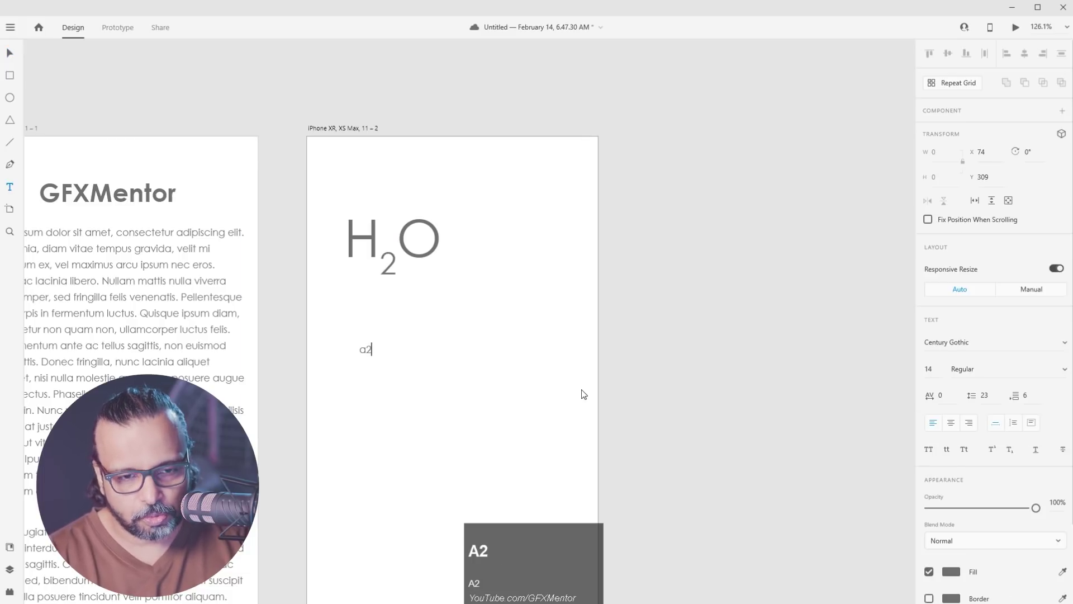
text(+)
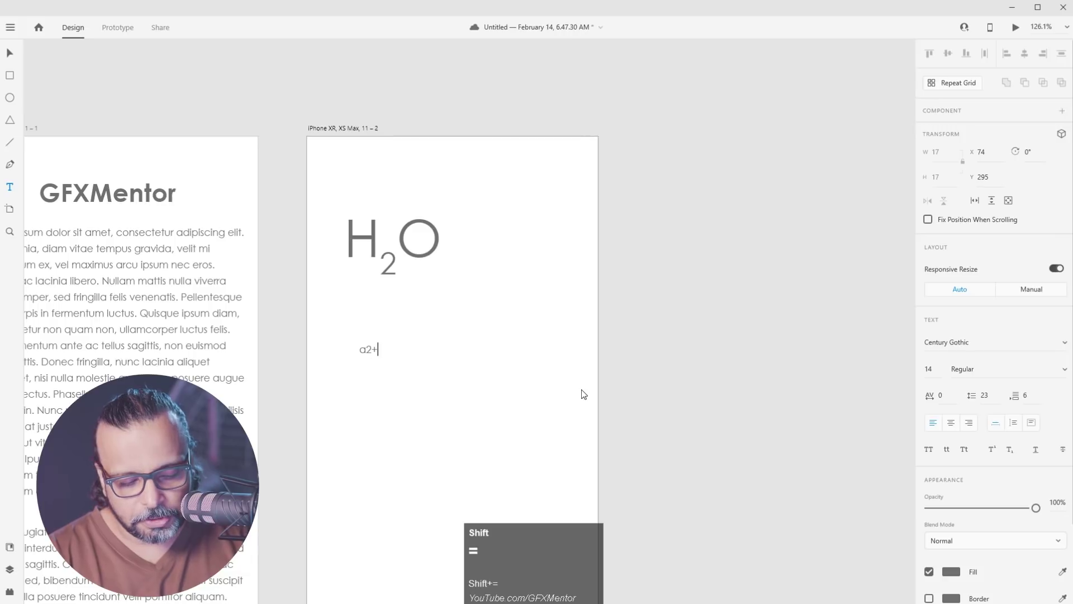
text(2ab)
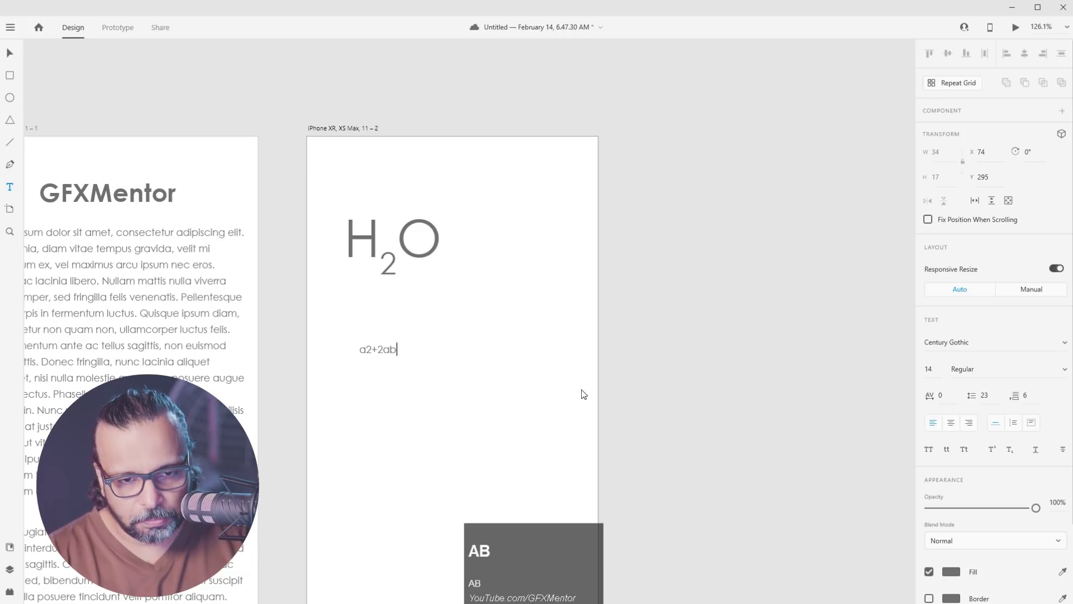
text(+b2)
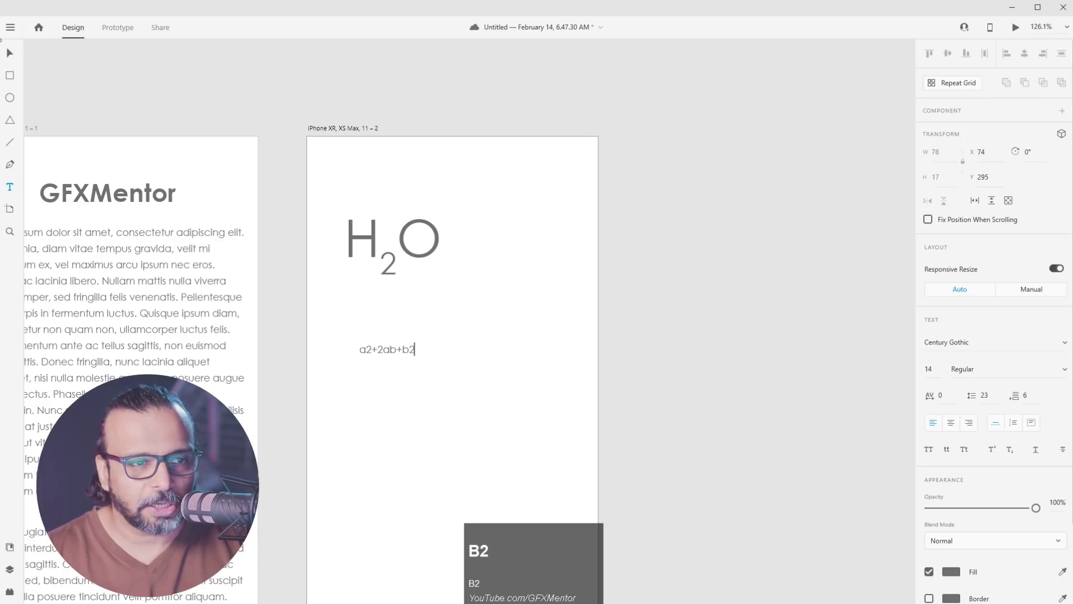
Enlarge the a2+2ab+b2 text freehand to a font size of about 40
click(9, 52)
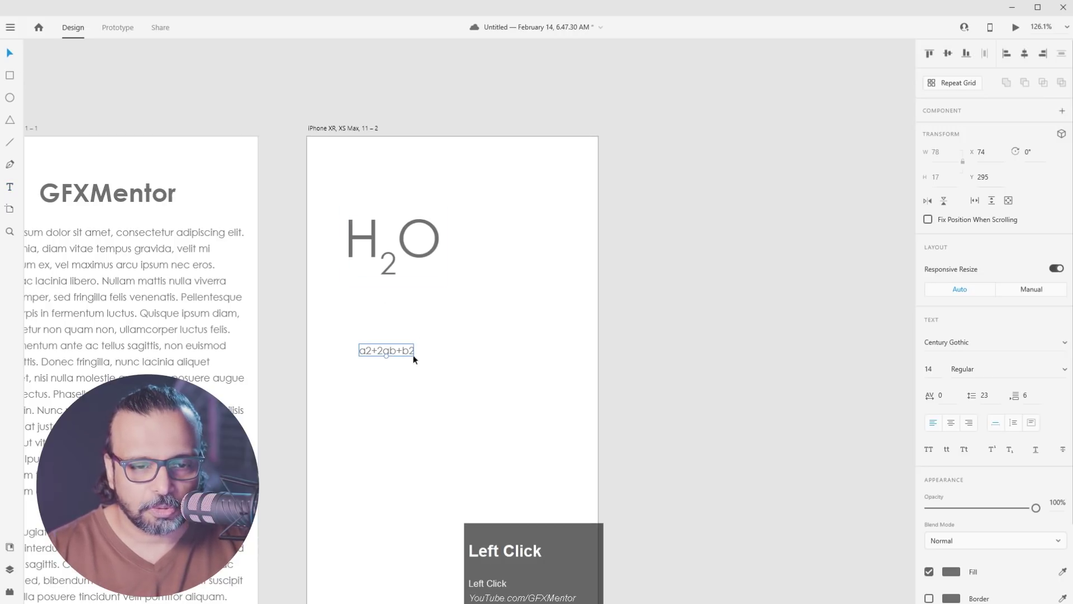
scroll(391, 361, up, 5)
drag(439, 342, 488, 312)
Format the 2 after the first a and the final 2 after b in the equation as superscript
double_click(374, 304)
drag(376, 305, 369, 302)
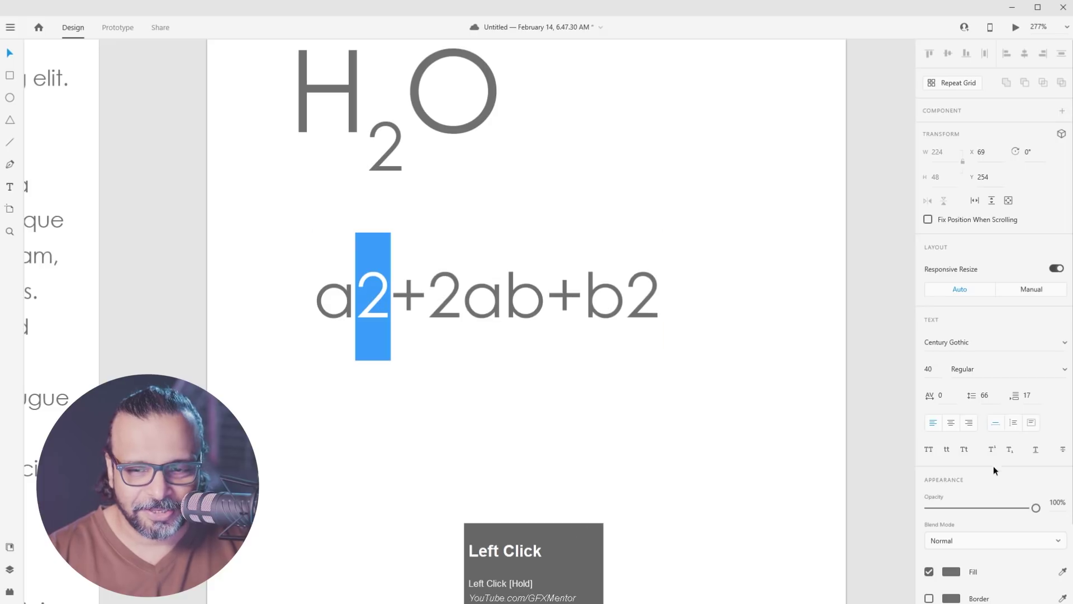
click(993, 449)
drag(644, 291, 630, 308)
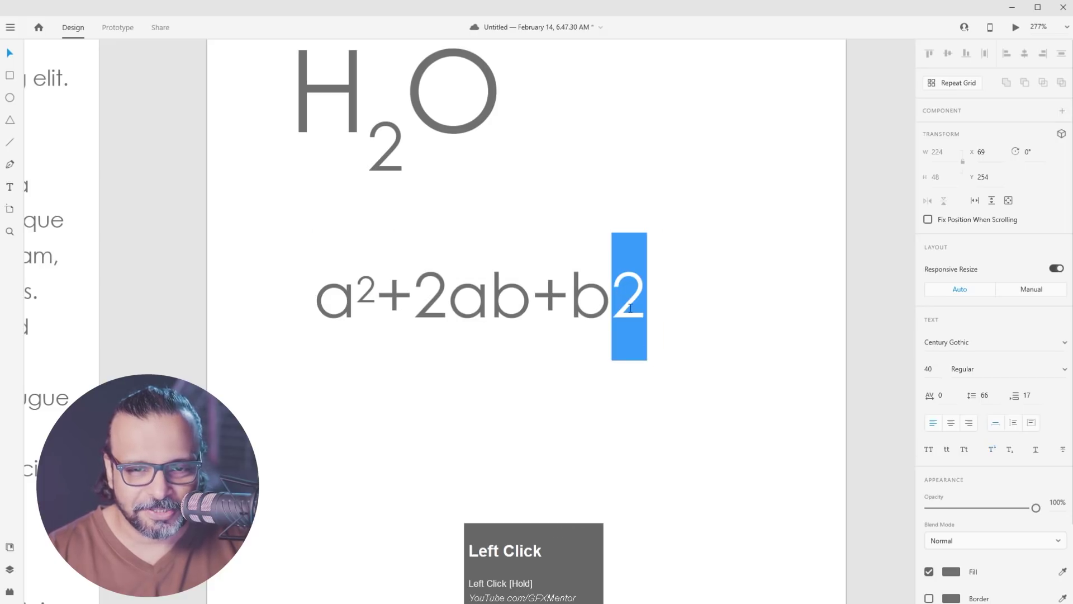
click(991, 450)
key(Escape)
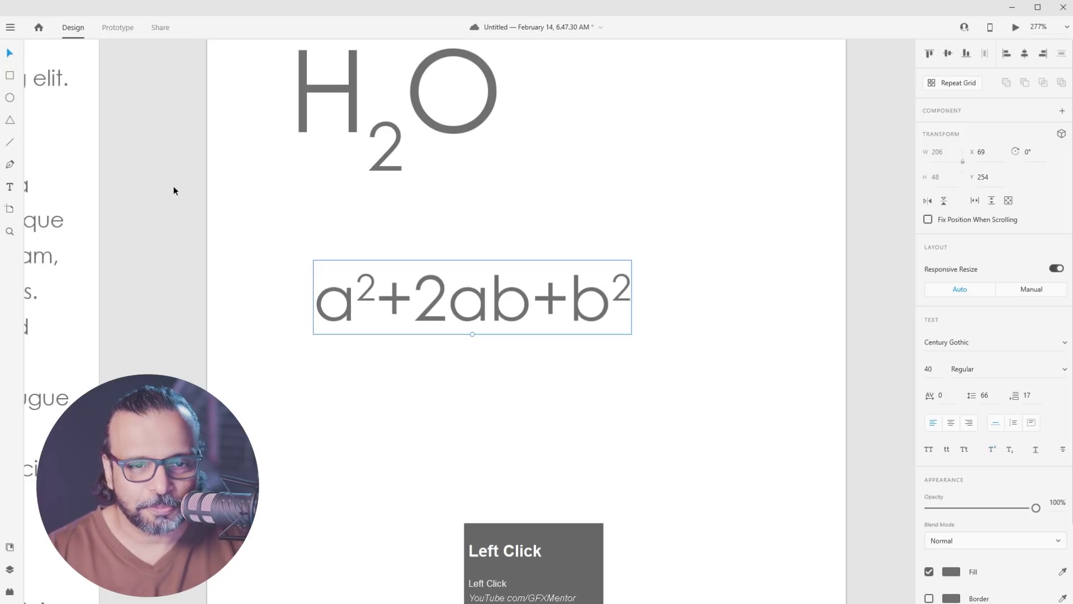
Move the equation up and to the right, just below the H2O text, to about X 144, Y 193
click(503, 397)
drag(476, 310, 591, 216)
click(625, 339)
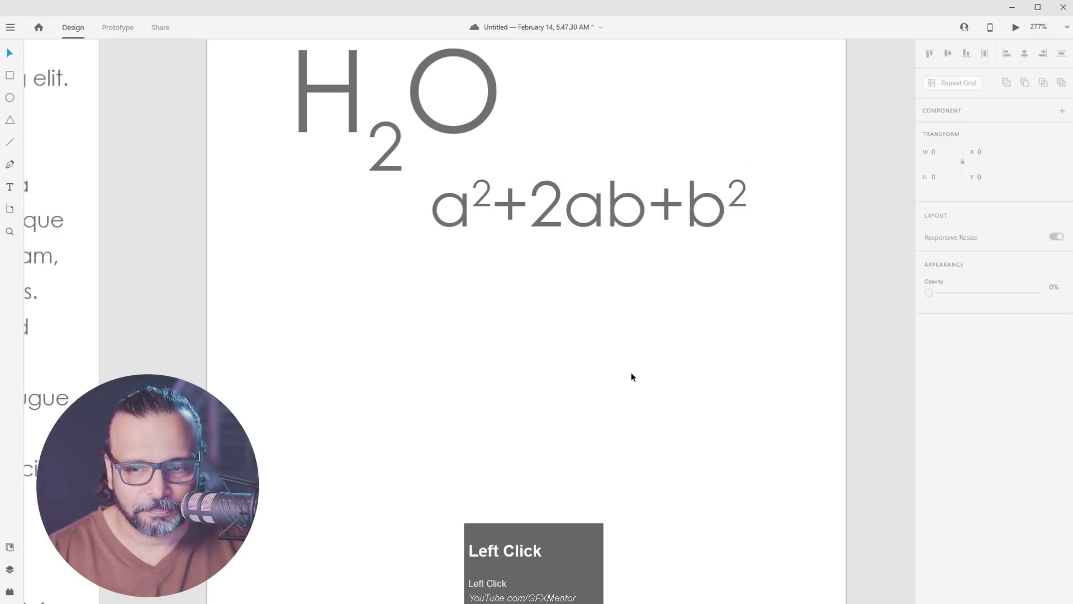
click(581, 214)
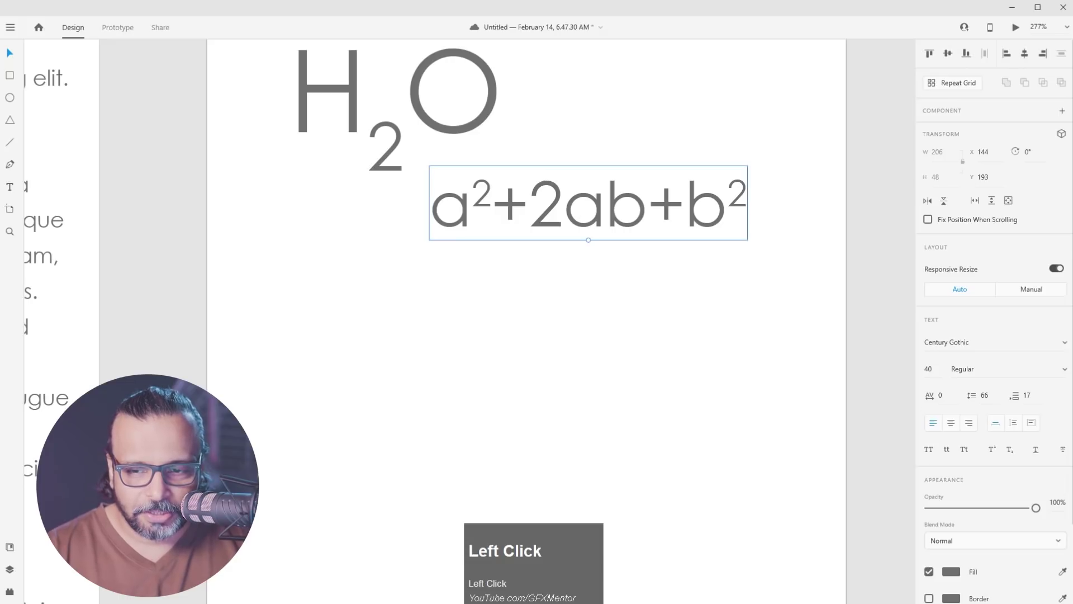
Underline the GFXMentor heading on the first artboard
drag(322, 183, 904, 374)
click(354, 179)
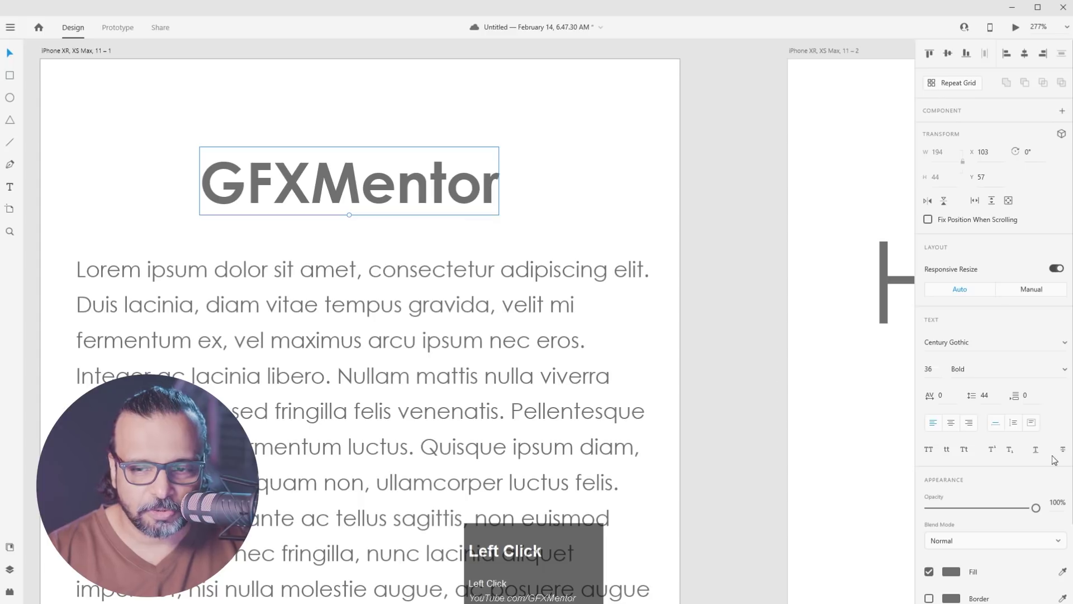
click(1036, 455)
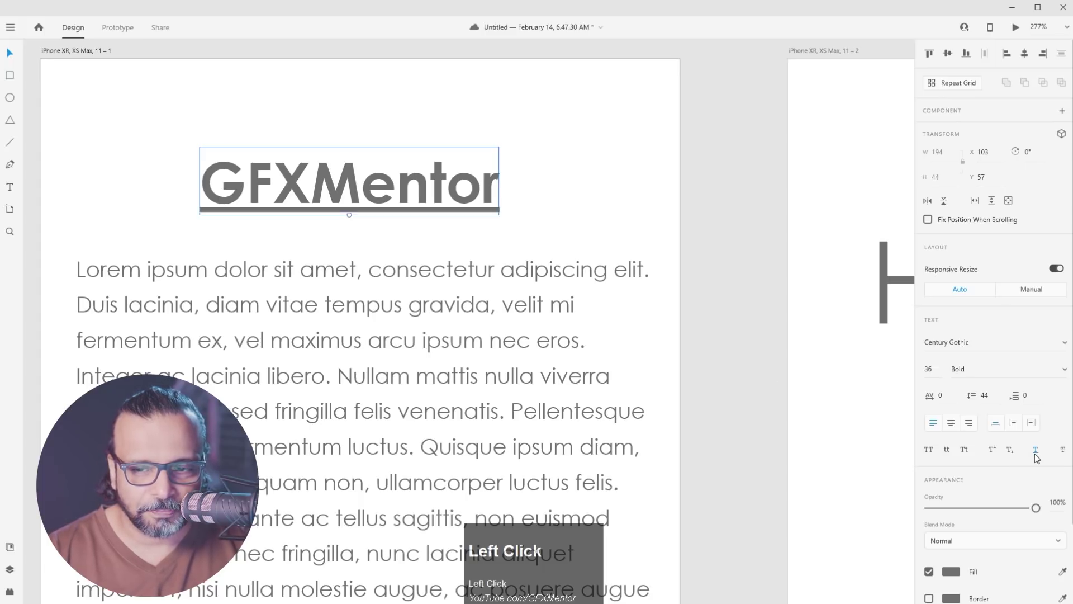
Shift the H2O text slightly up and to the right, and apply strikethrough to the whole equation below it
drag(822, 447, 201, 328)
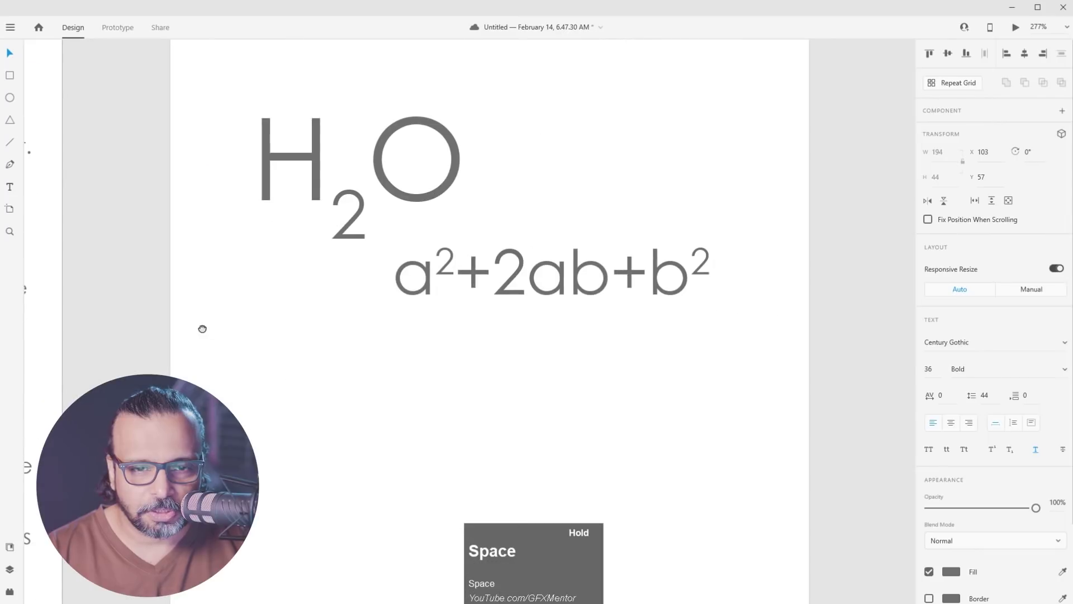
drag(360, 162, 383, 134)
click(553, 274)
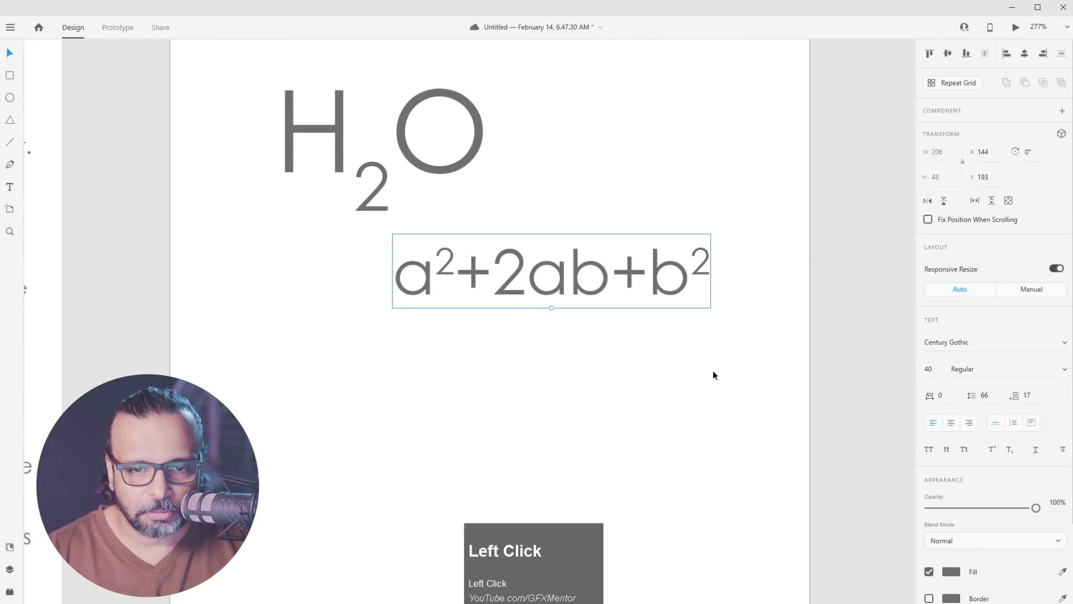
click(1062, 454)
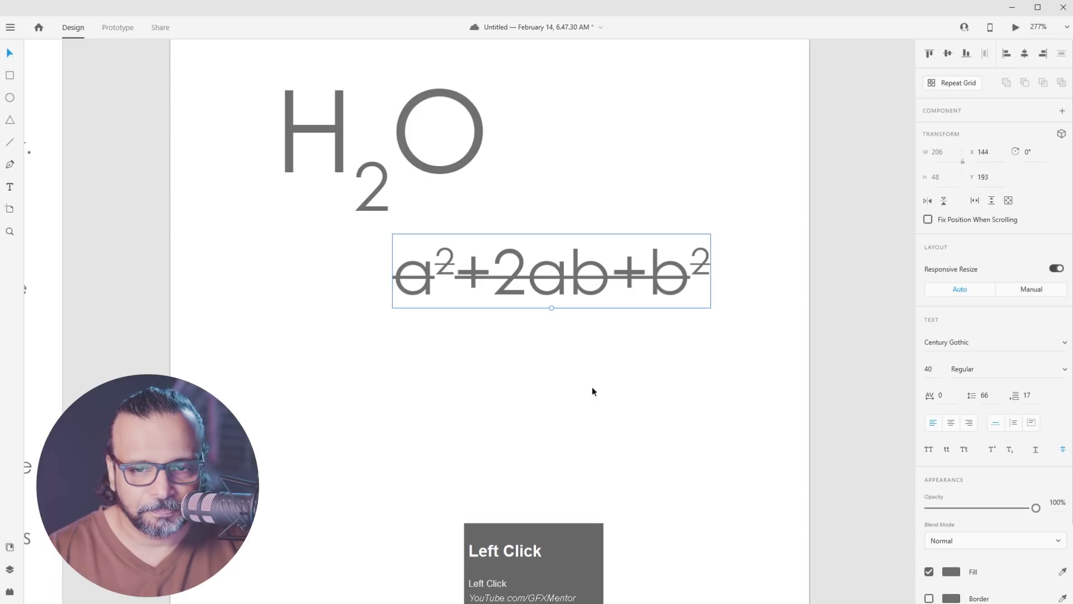
click(575, 361)
Strike through the end of the first body paragraph, from "Praesent mollis neque quis" to "risus quam at risus."
scroll(575, 371, down, 5)
key(space)
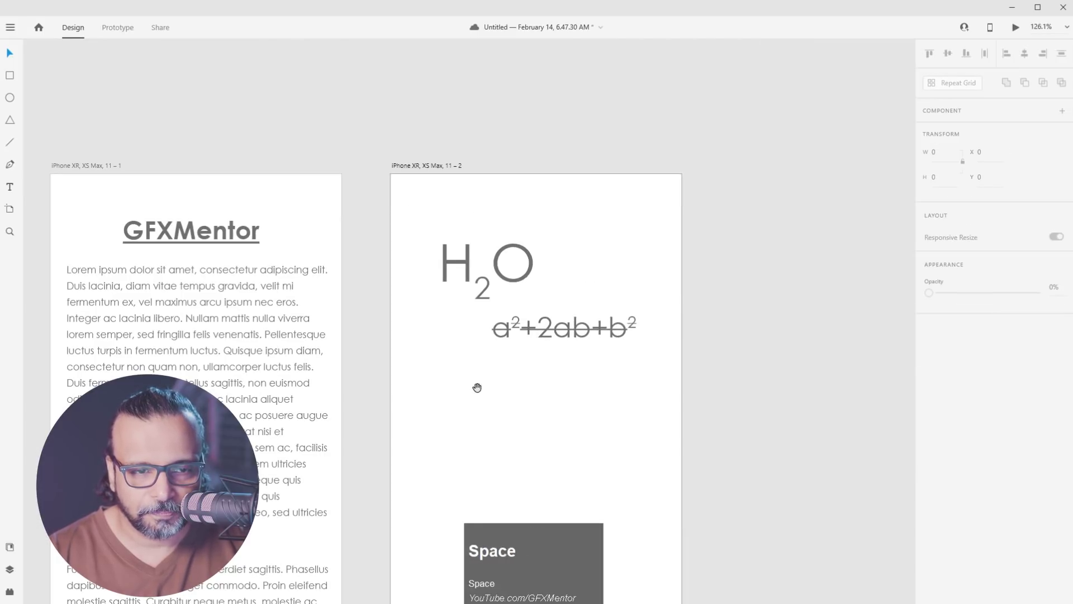
drag(477, 387, 589, 339)
click(354, 244)
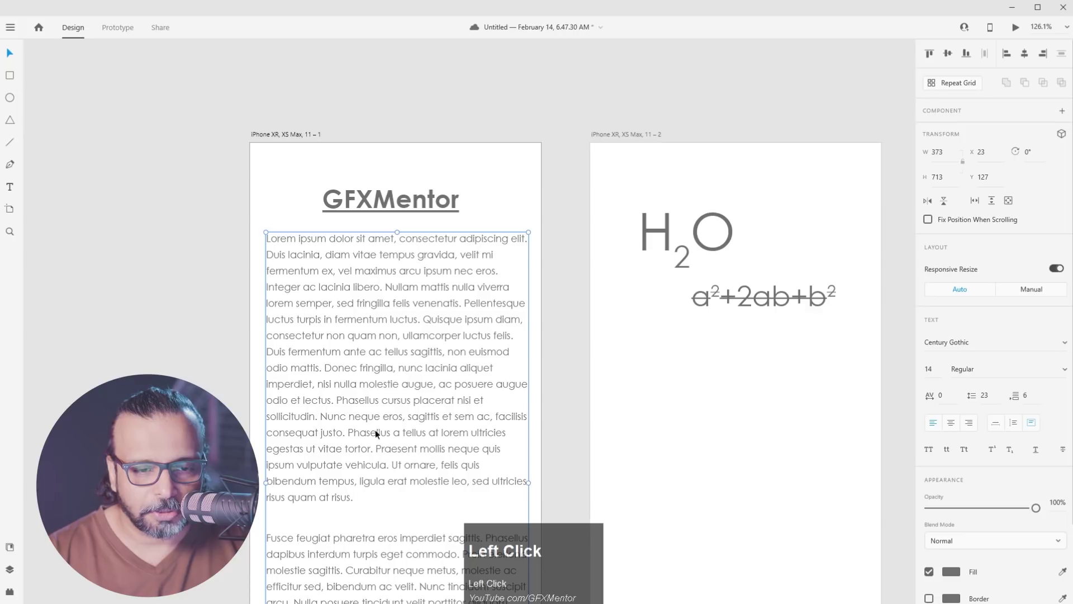
double_click(377, 480)
click(361, 498)
drag(360, 498, 375, 448)
click(1061, 449)
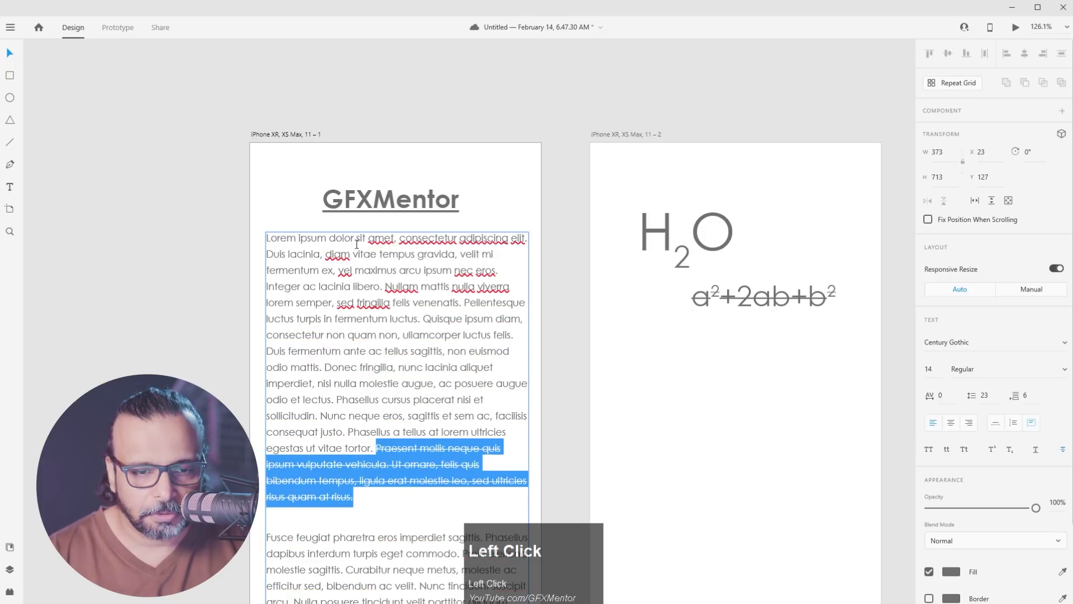
click(14, 54)
click(223, 391)
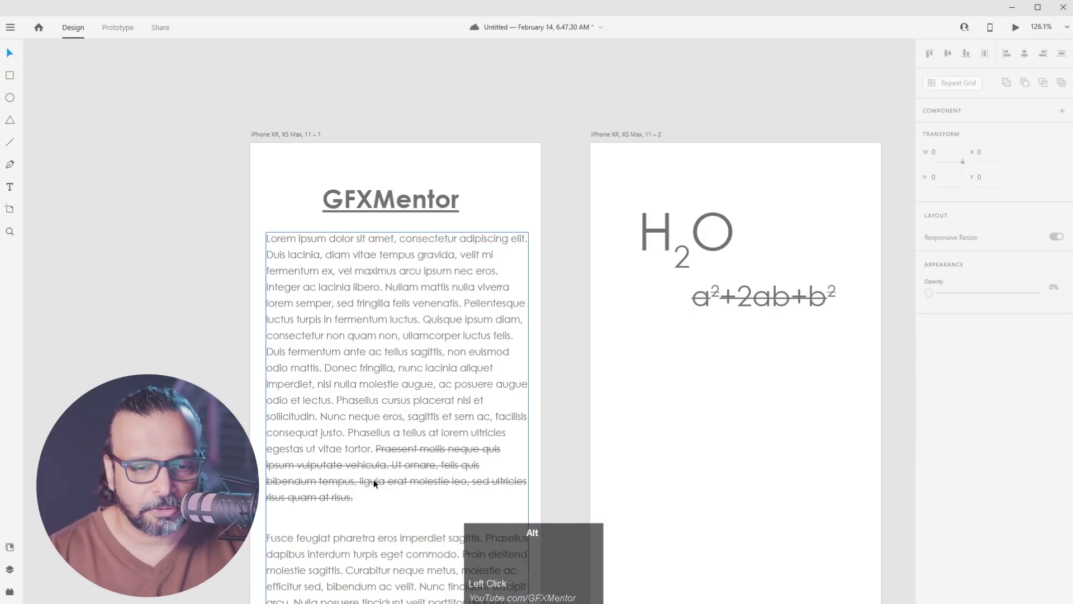
Save the document
scroll(373, 481, up, 3)
scroll(478, 445, down, 3)
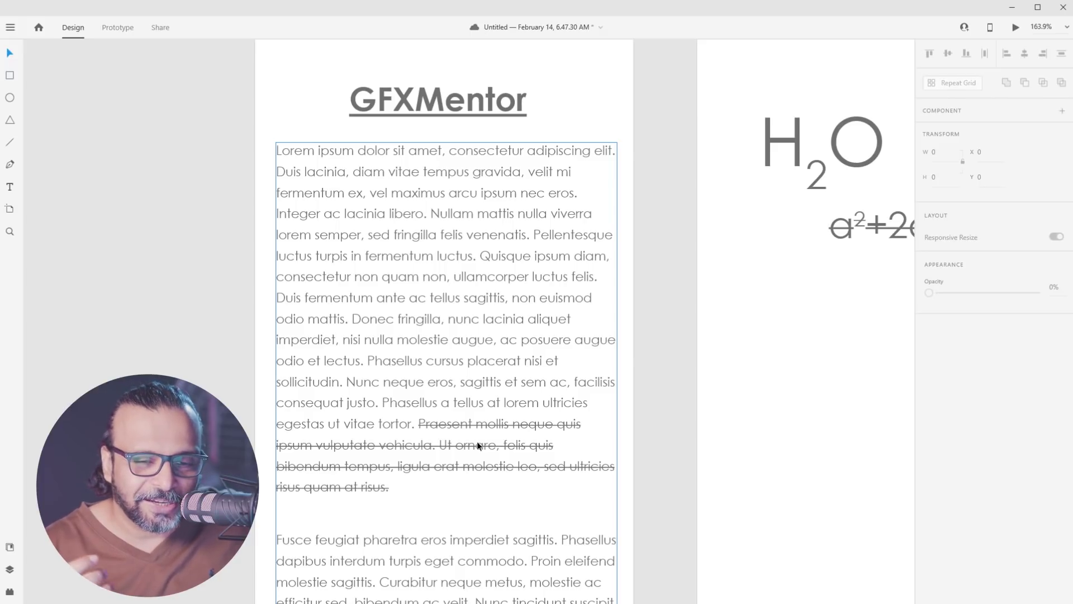
key(ctrl+s)
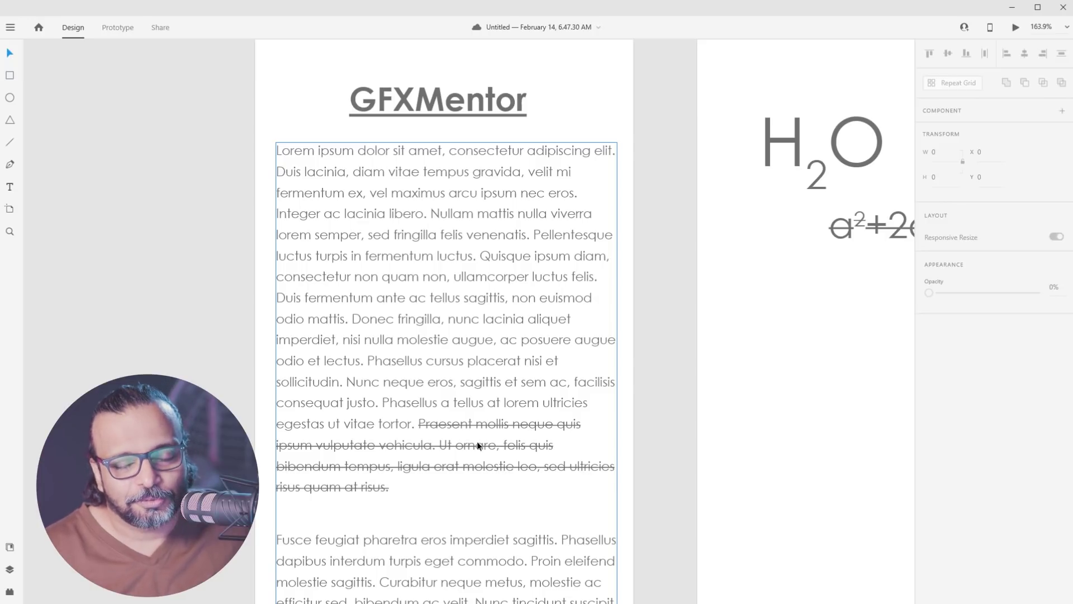
Change the fill of the Lorem ipsum area text to dark red #A12B2B
click(659, 405)
click(455, 415)
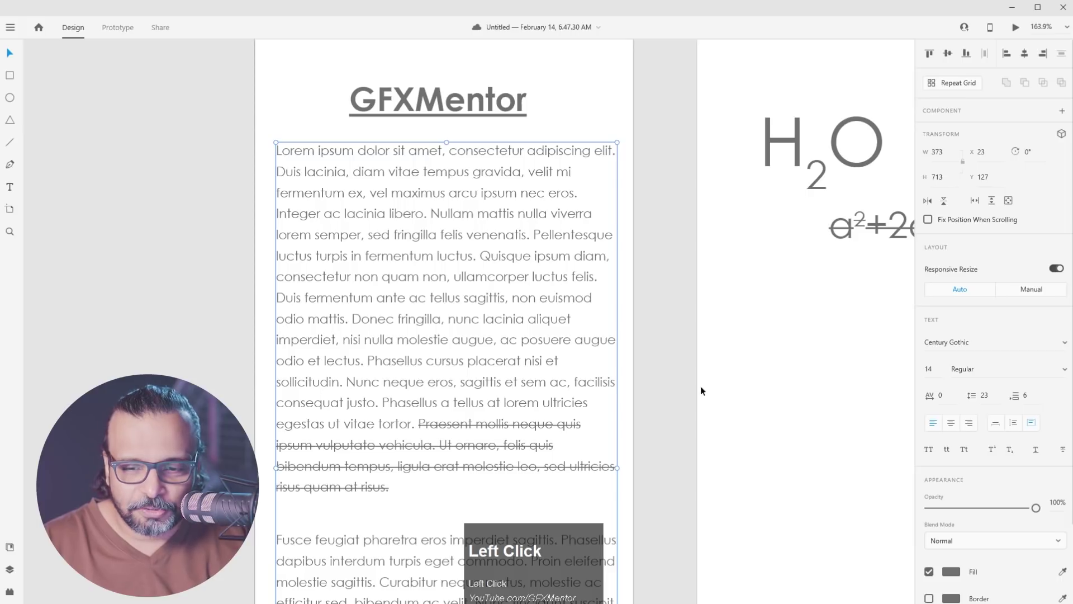
scroll(1020, 486, down, 3)
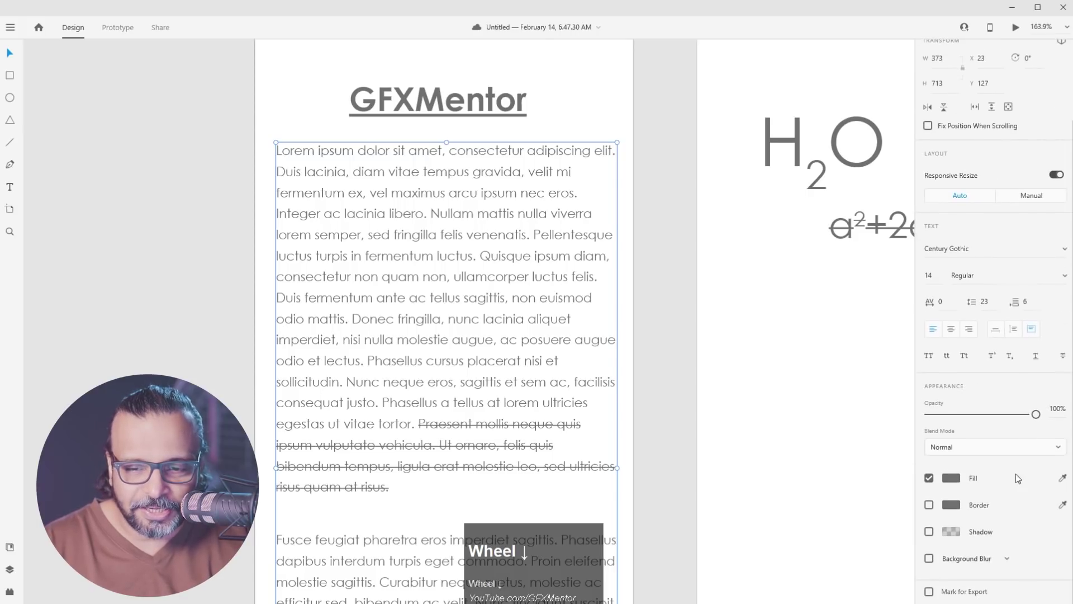
click(952, 478)
click(850, 451)
click(855, 439)
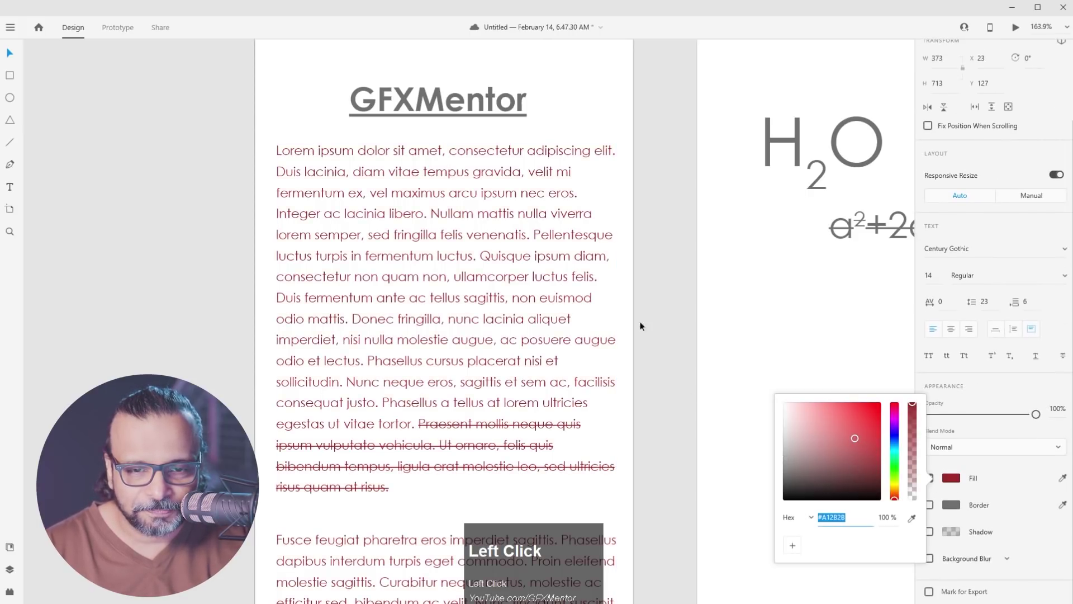
Change the fill of the GFXMentor heading to bright red #D92A2A
click(444, 107)
click(951, 571)
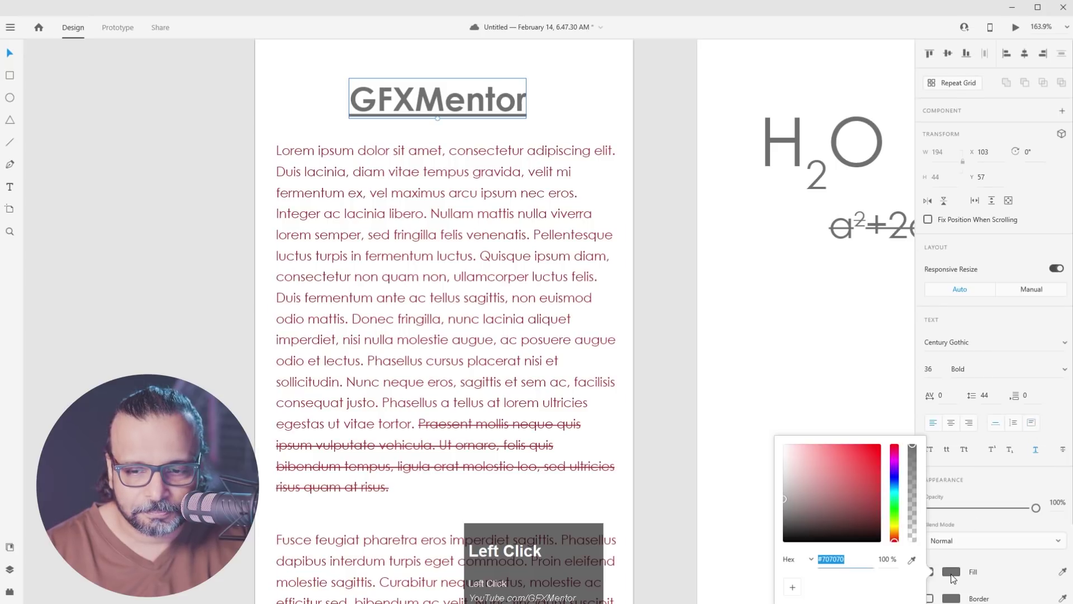
click(862, 458)
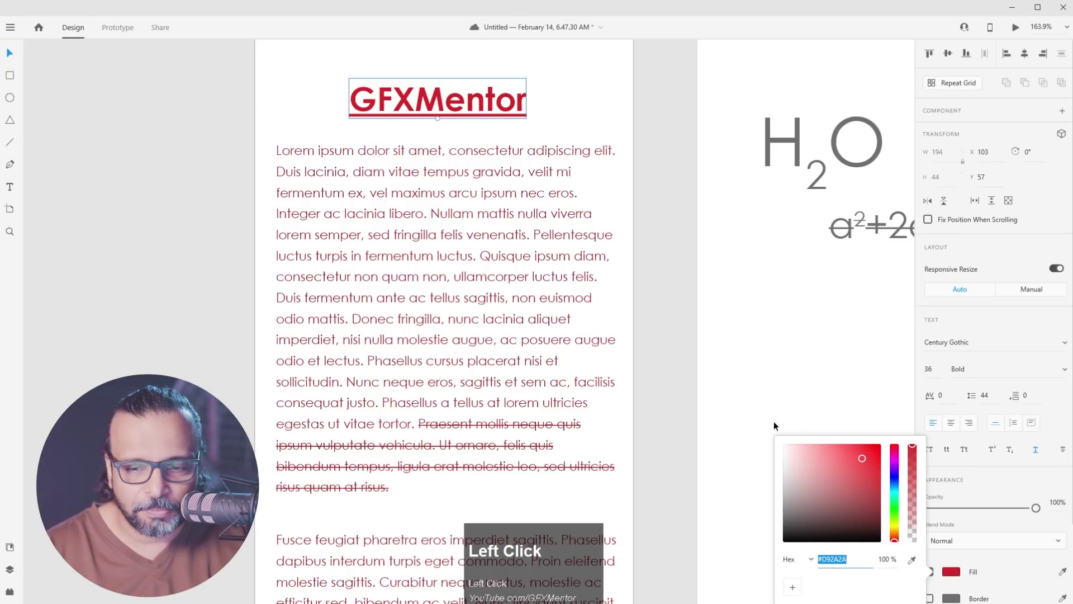
Try the default shadow on the GFXMentor heading and turn it off again
scroll(1004, 559, down, 3)
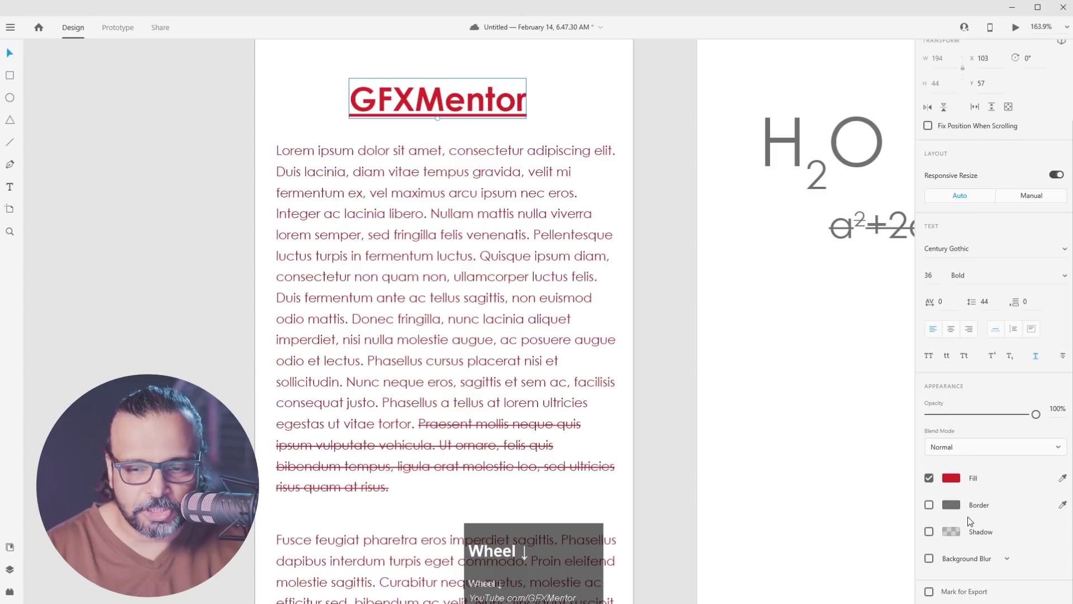
click(930, 532)
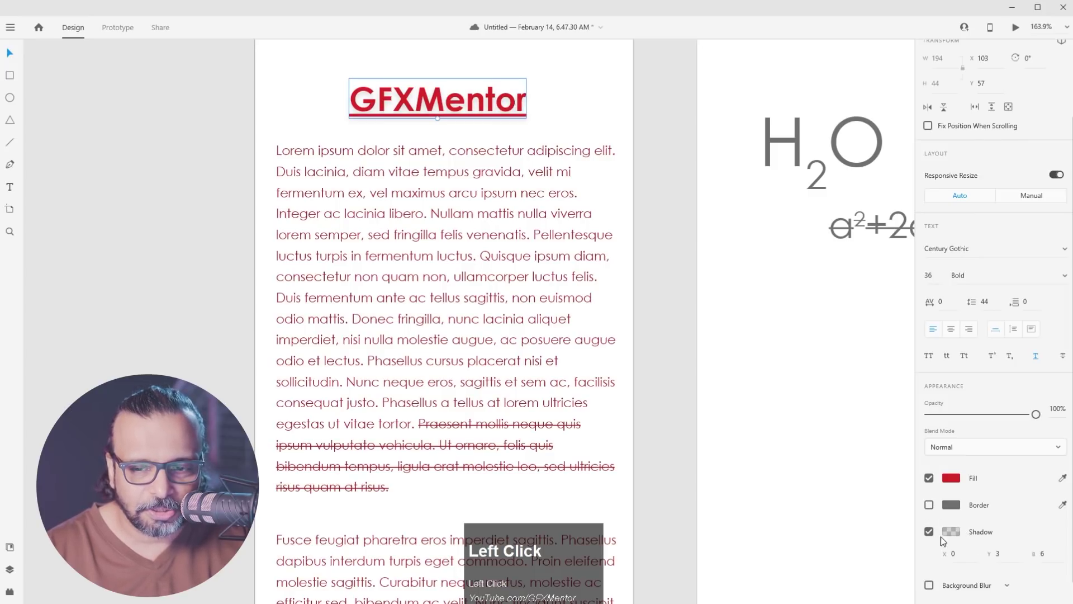
click(930, 534)
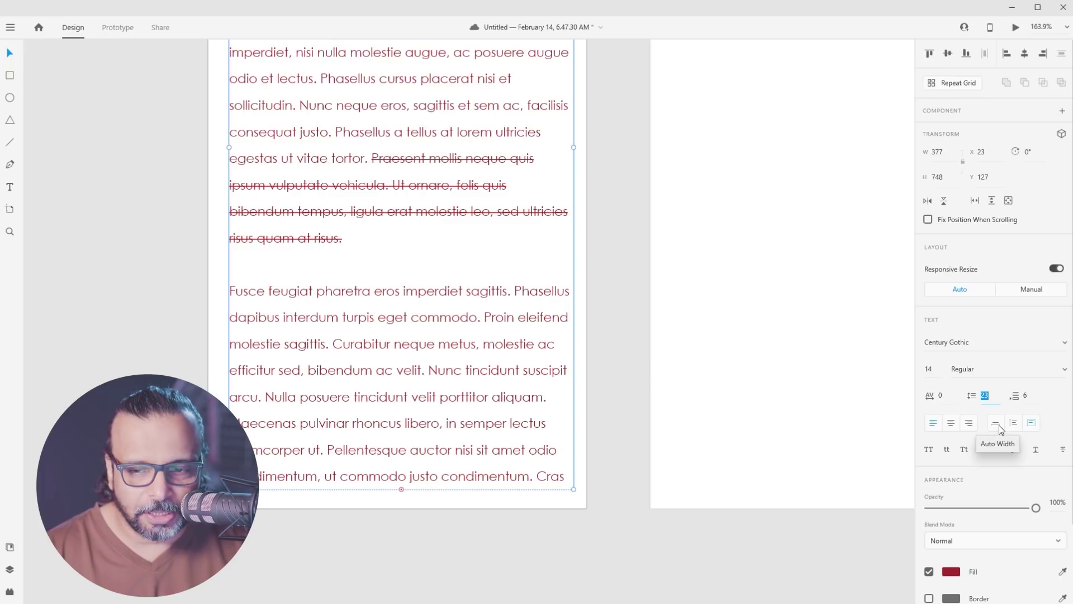
Draw an area text box about 362 by 343 below the equation on the second artboard and paste the copied Lorem ipsum text into it
scroll(745, 213, down, 5)
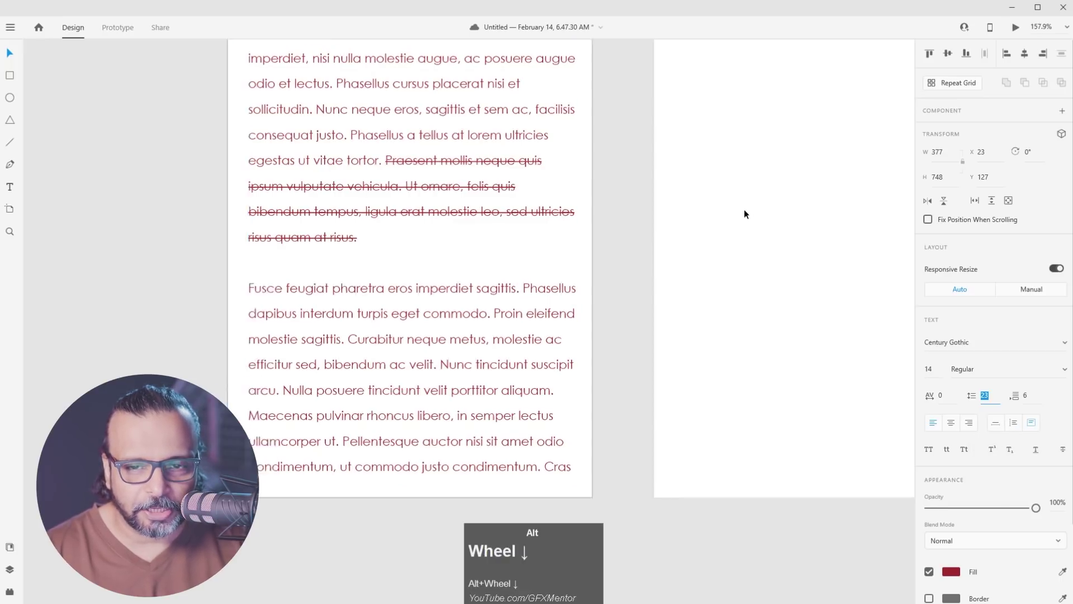
key(space)
drag(804, 203, 517, 273)
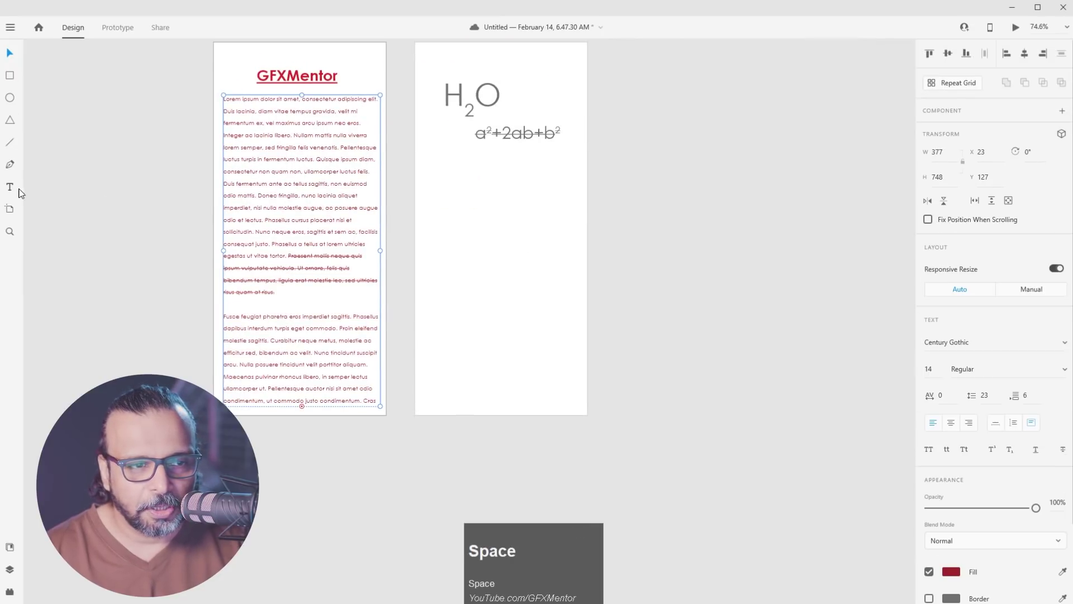
click(9, 187)
drag(425, 166, 576, 311)
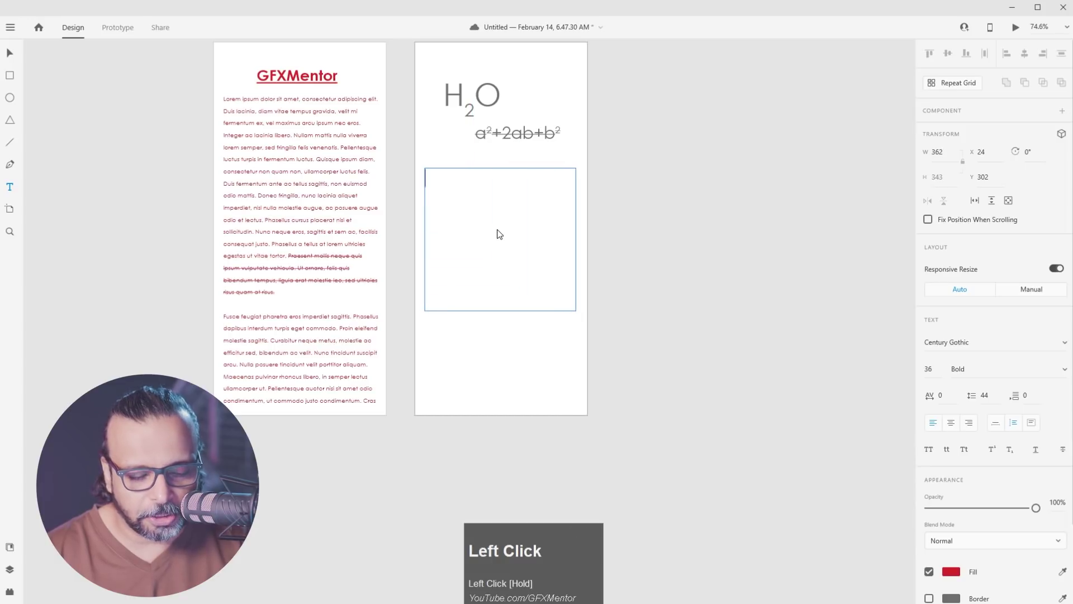
key(ctrl+v)
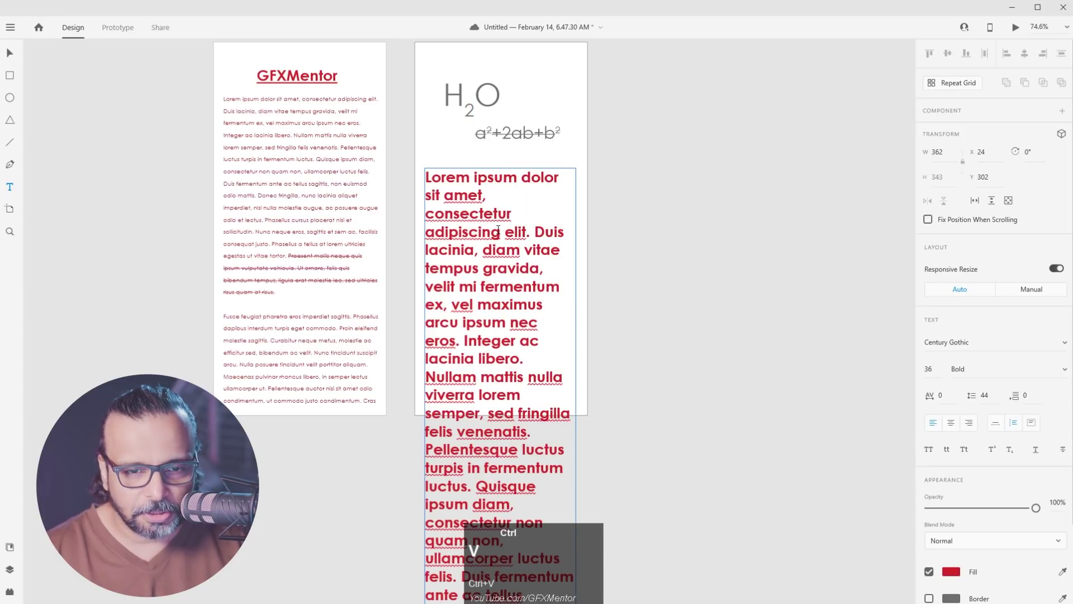
Set all the pasted Lorem ipsum text on the second artboard to size 14 and Regular weight
key(ctrl+a)
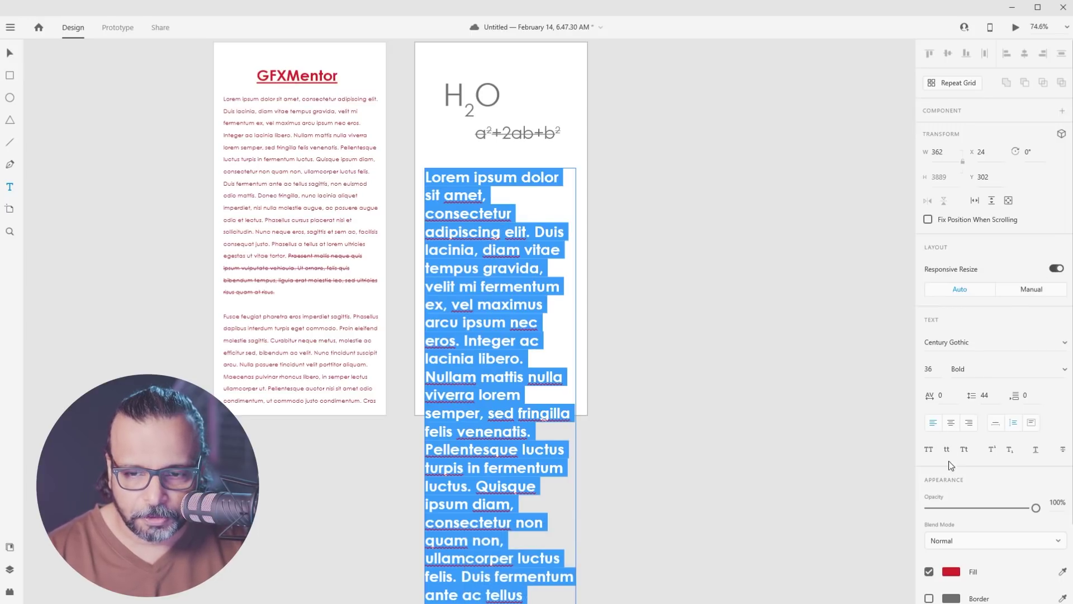
click(934, 370)
text(14)
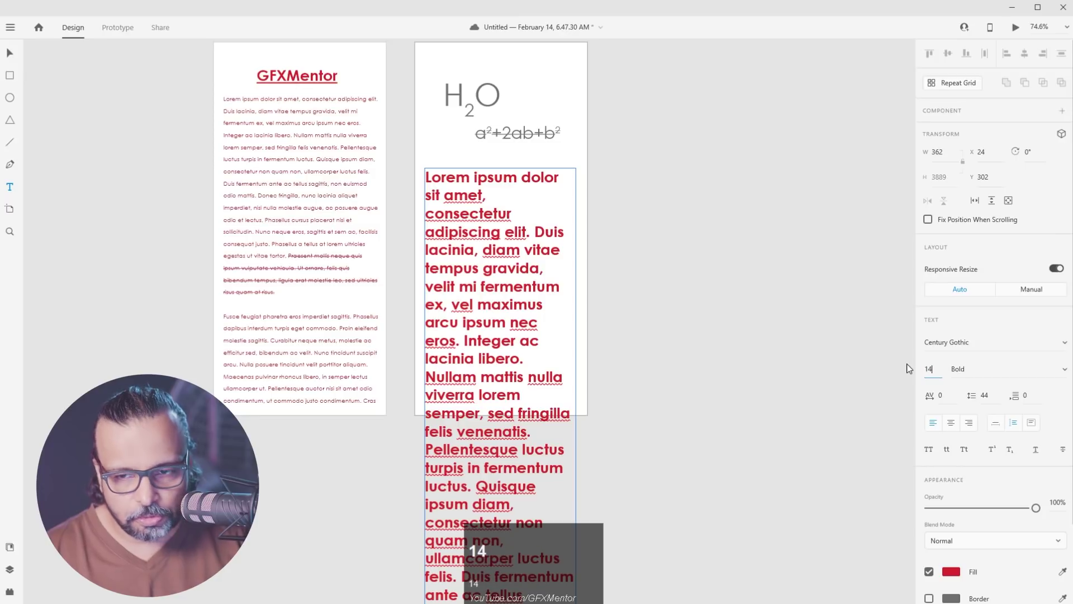
click(1065, 369)
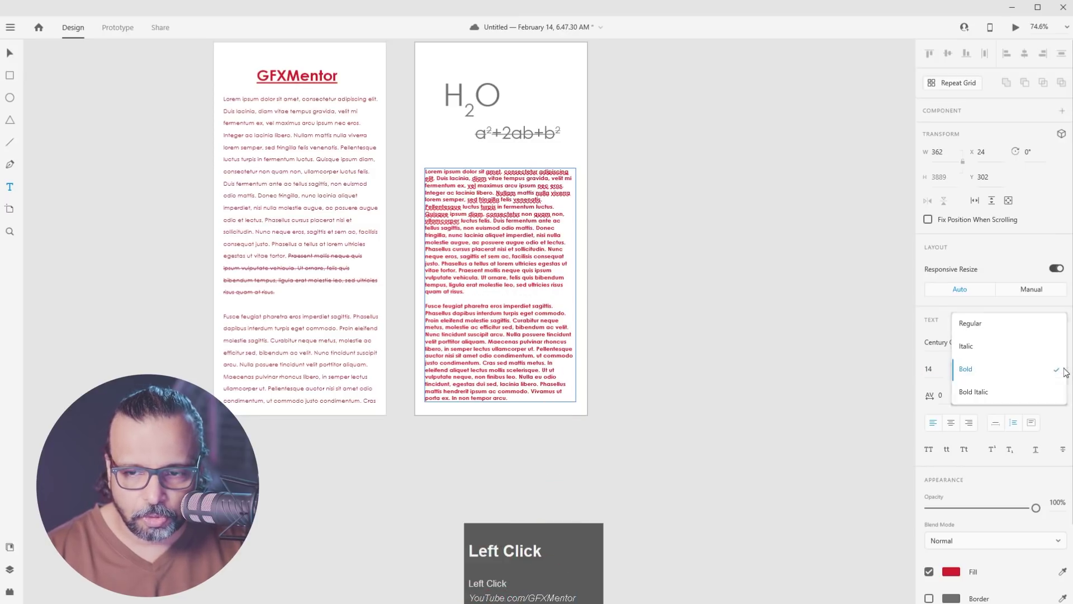
click(971, 323)
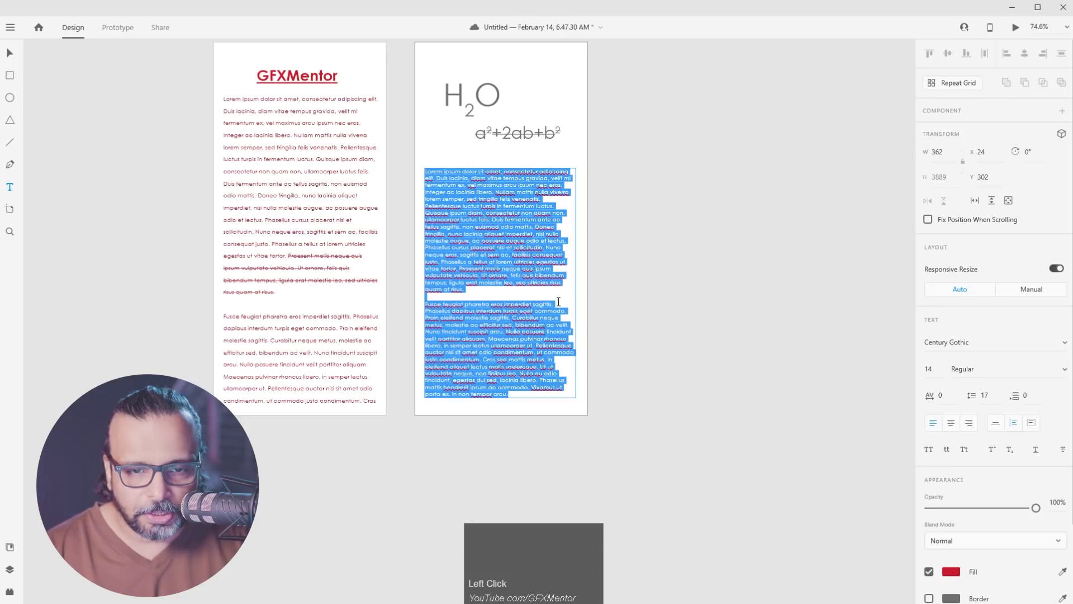
Shorten the second artboard's Lorem ipsum text box to a height of about 319 and widen it to about 374
click(10, 52)
scroll(536, 342, up, 4)
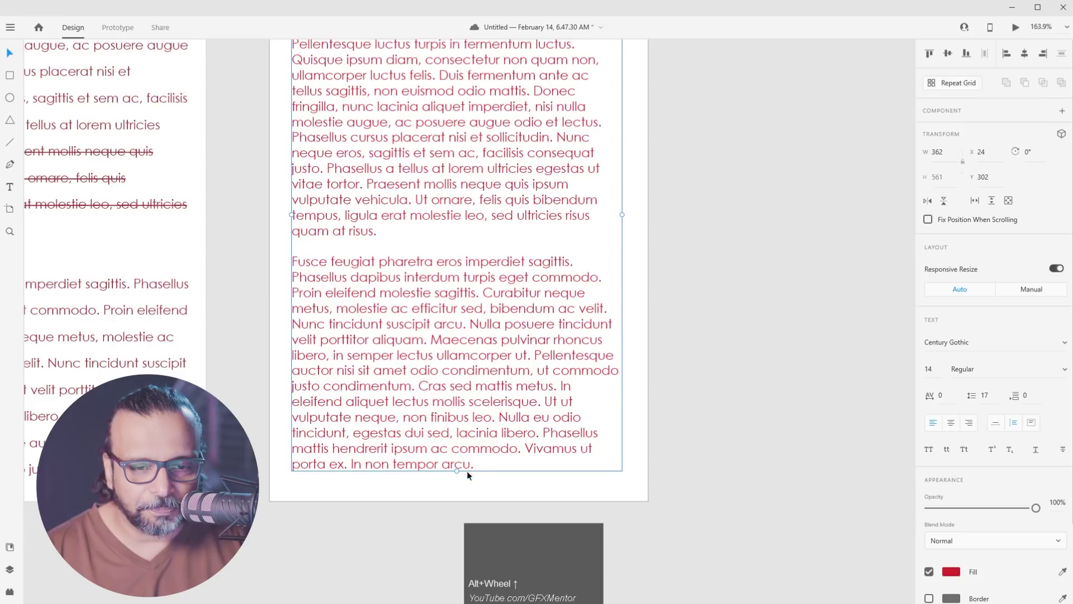
drag(458, 471, 472, 249)
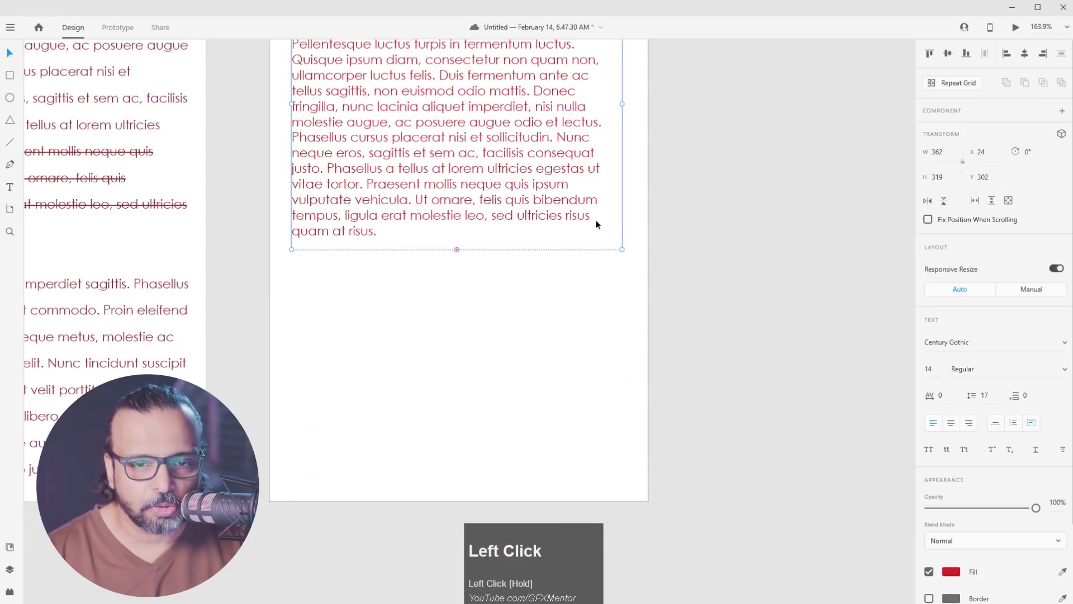
mouse_move(621, 109)
mouse_down()
mouse_move(519, 104)
mouse_move(634, 103)
mouse_up()
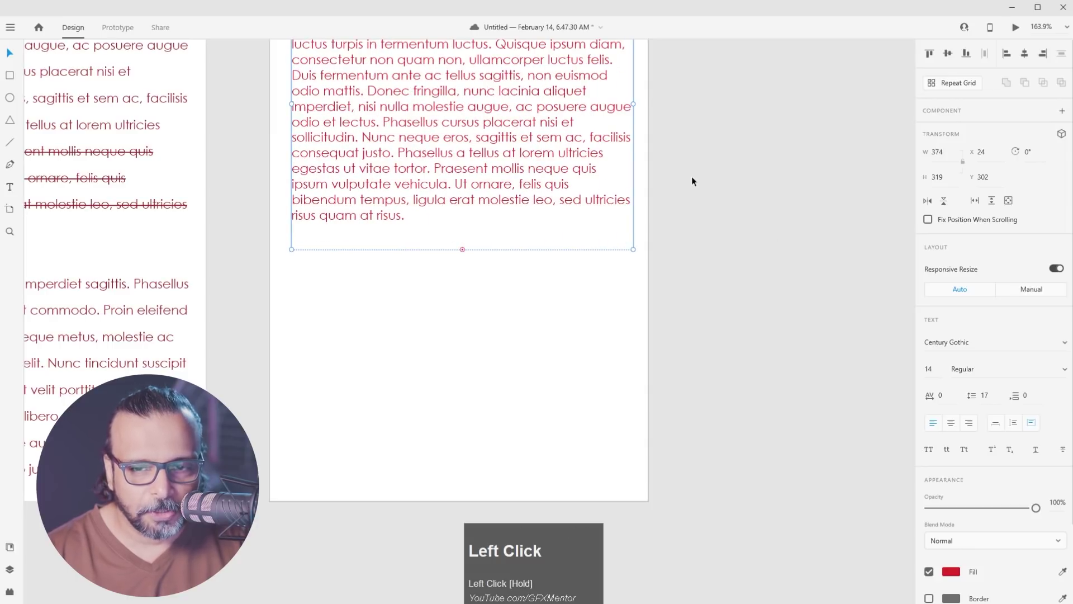
Switch the Lorem ipsum text box to Auto Width, try Auto Height, and return it to Auto Width
click(995, 423)
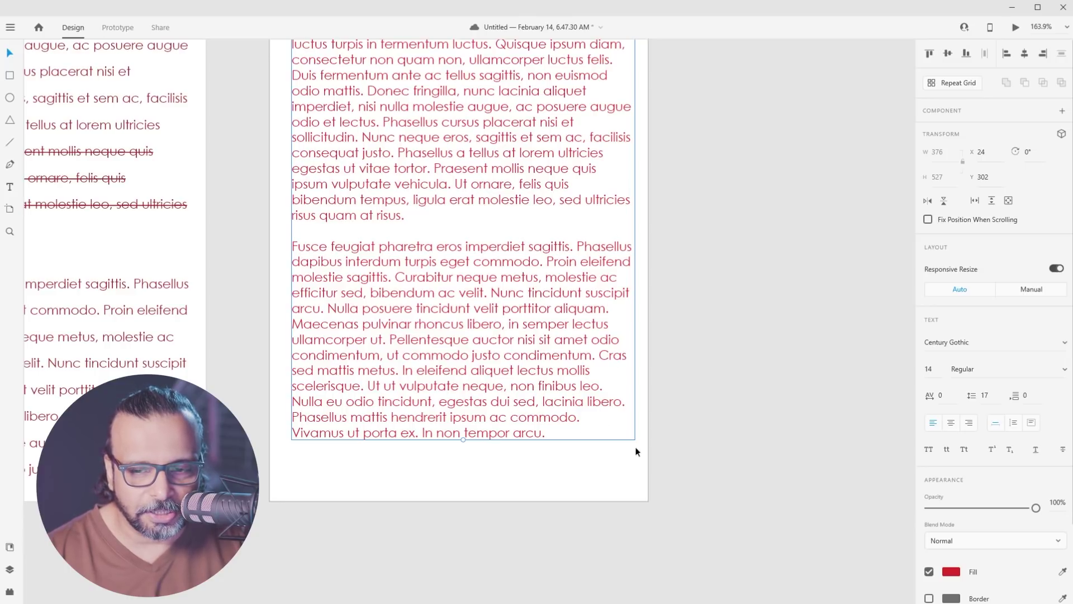
click(1015, 423)
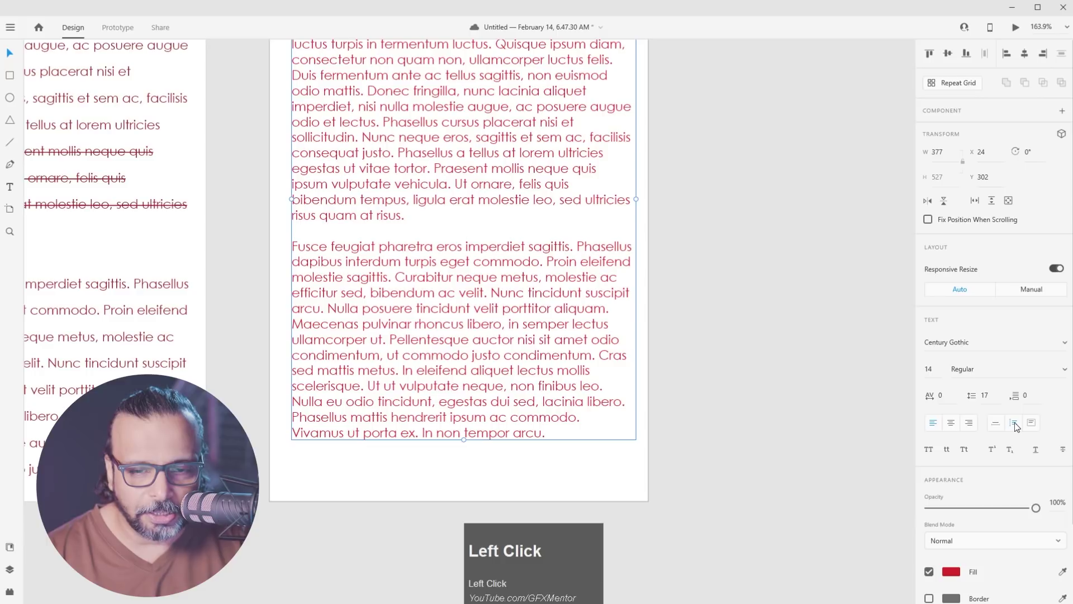
click(997, 426)
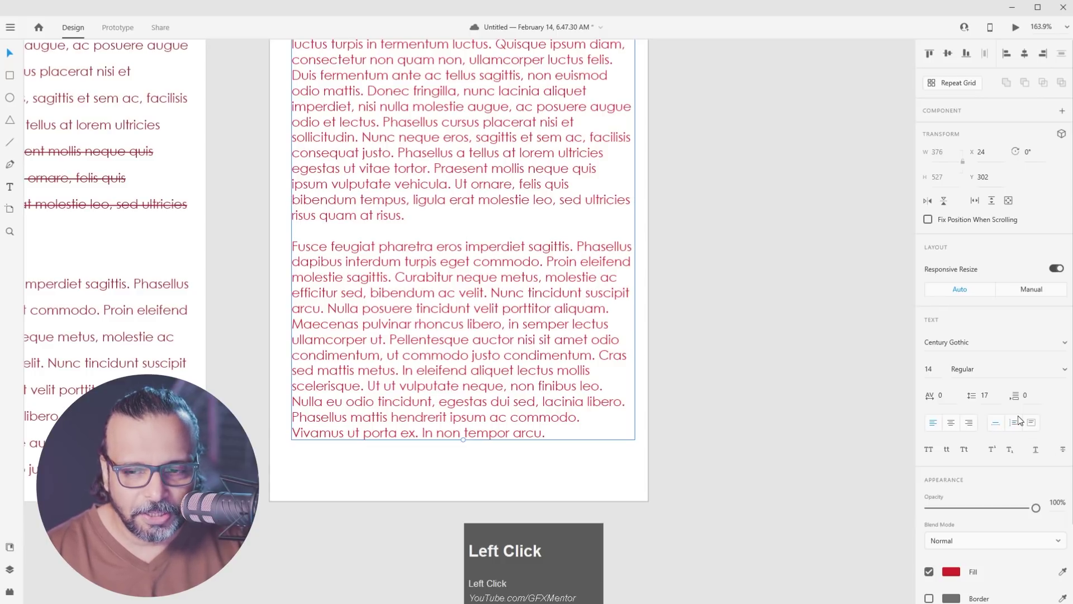
Try font size 20 on the Auto Width Lorem ipsum text and undo the size change
drag(939, 376, 920, 373)
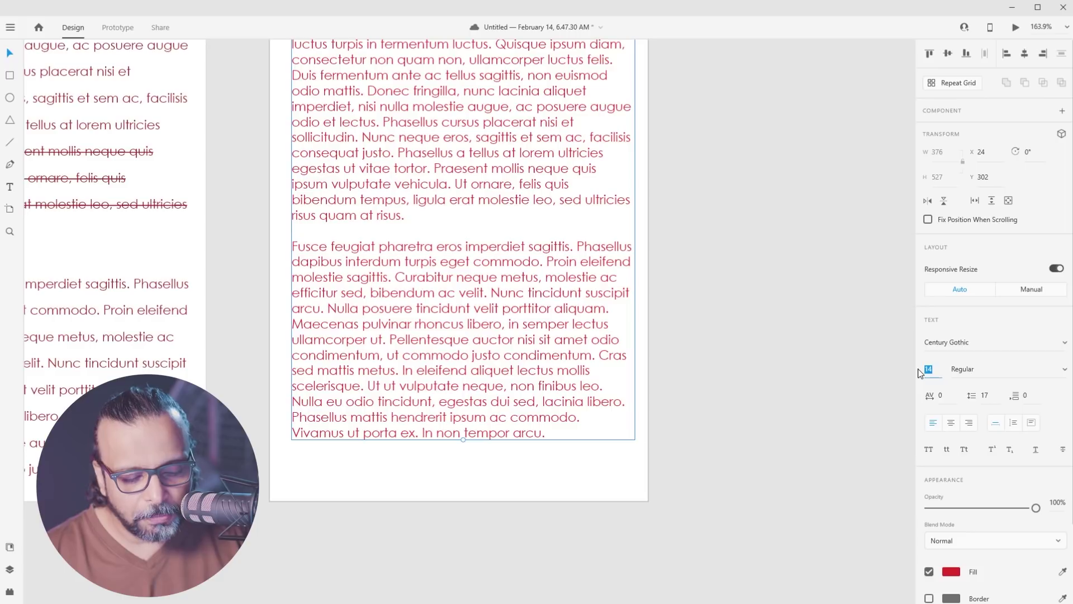
text(20)
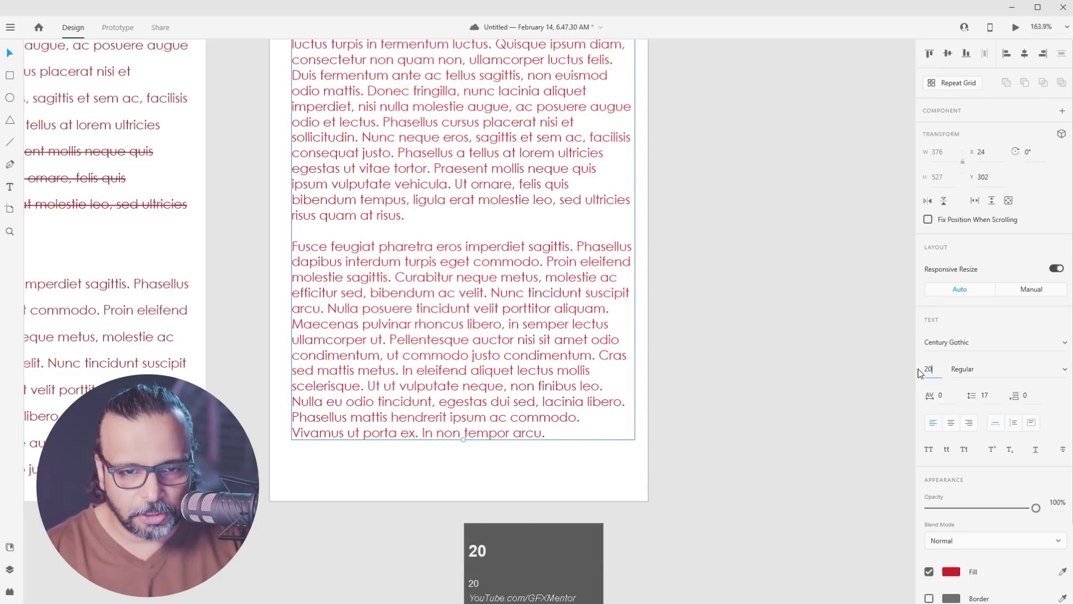
scroll(581, 326, down, 1)
scroll(582, 322, down, 4)
scroll(588, 314, down, 1)
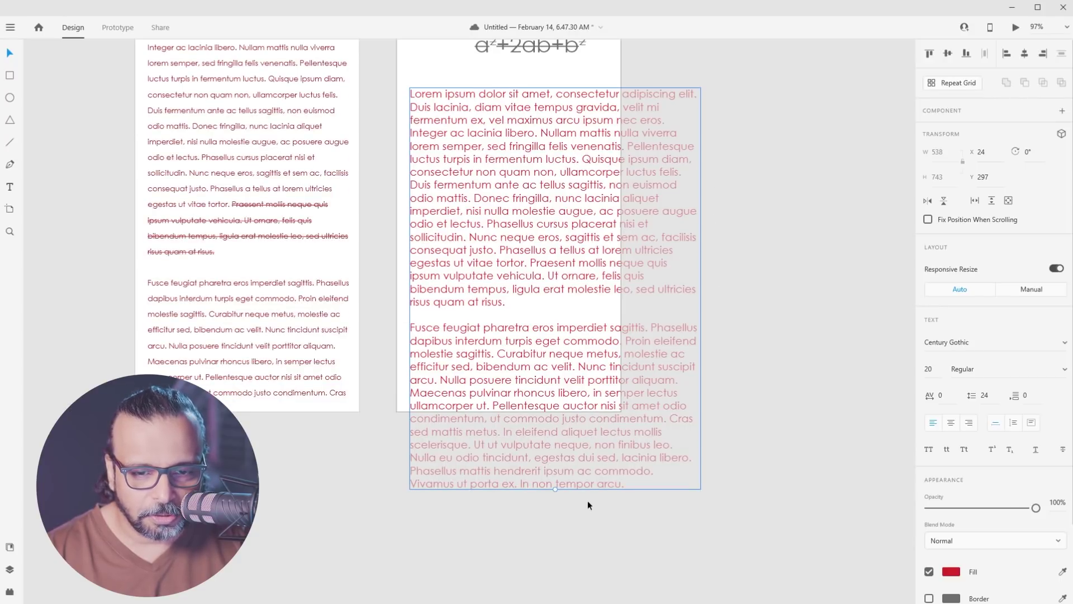
key(ctrl+z)
Set the second artboard's Lorem ipsum text box to Auto Height and its font size to 20
click(1014, 425)
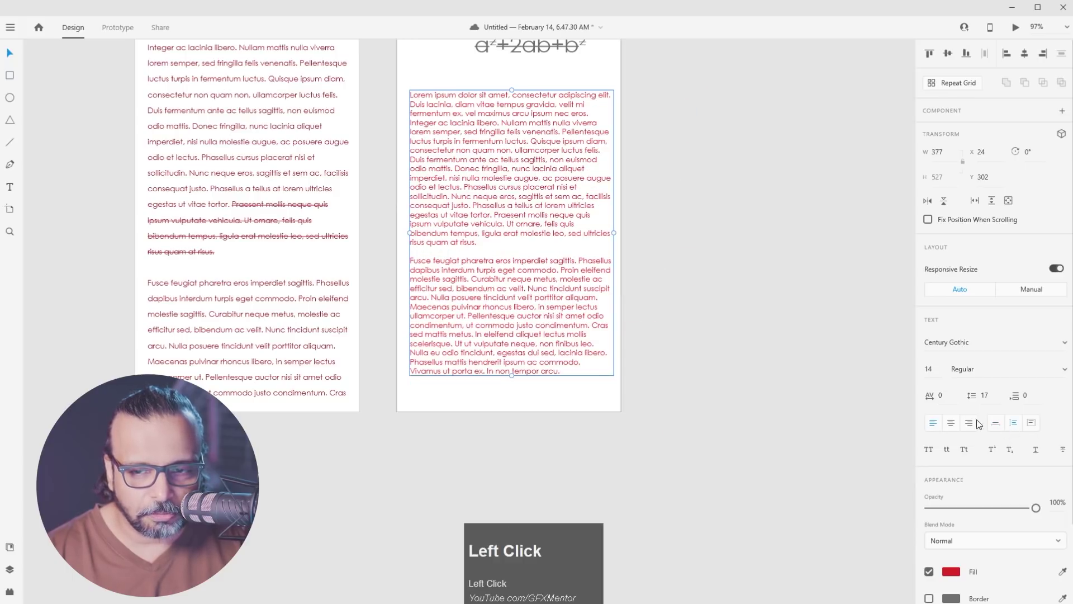
click(937, 373)
text(2)
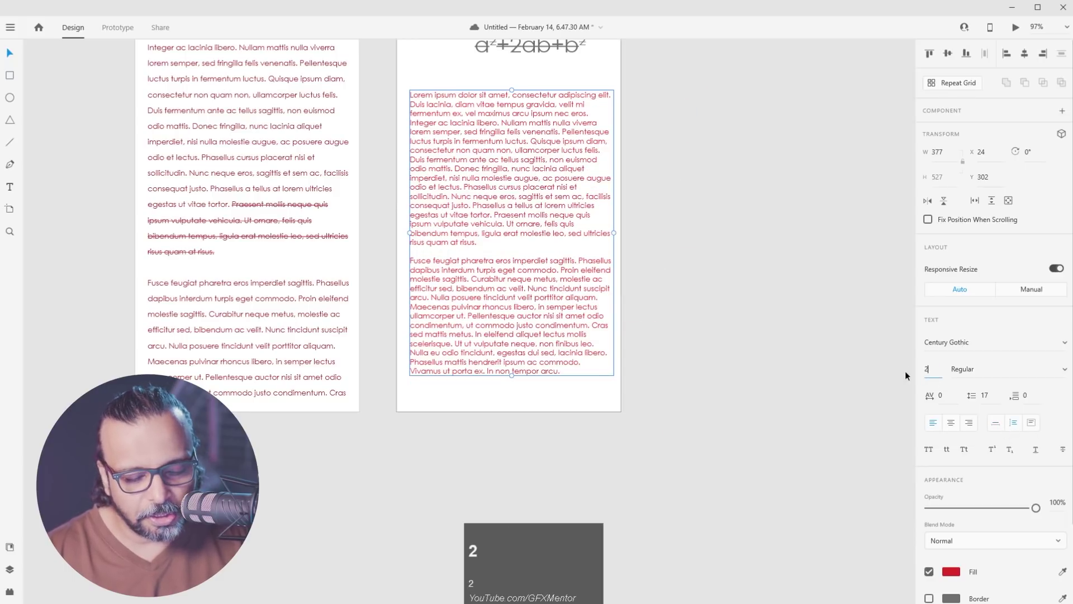
text(0)
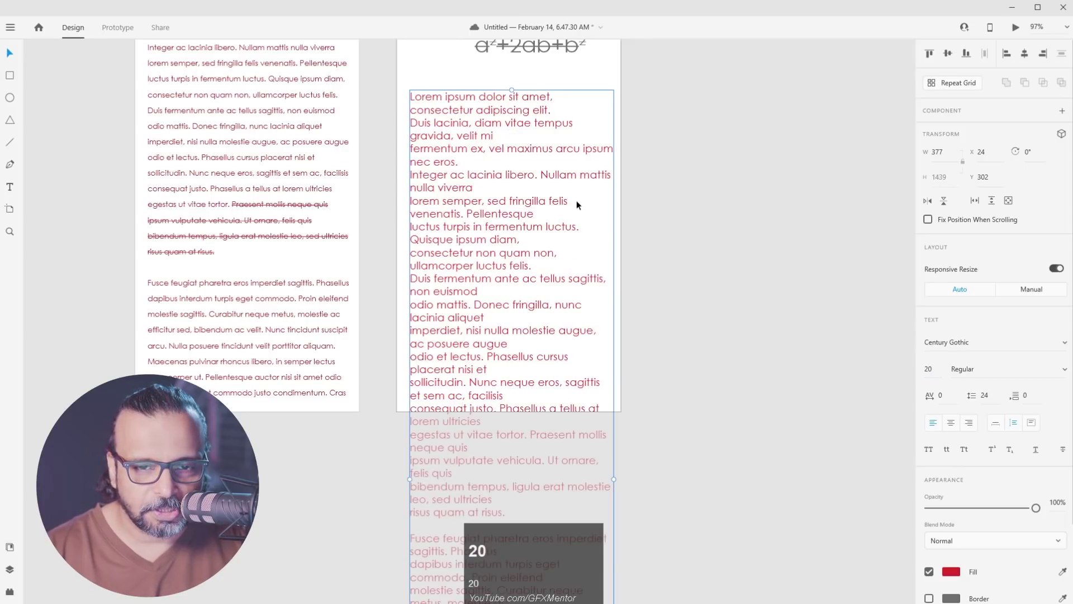
Check how the text extending below the second artboard displays when deselected, and select the text box again
scroll(622, 278, down, 8)
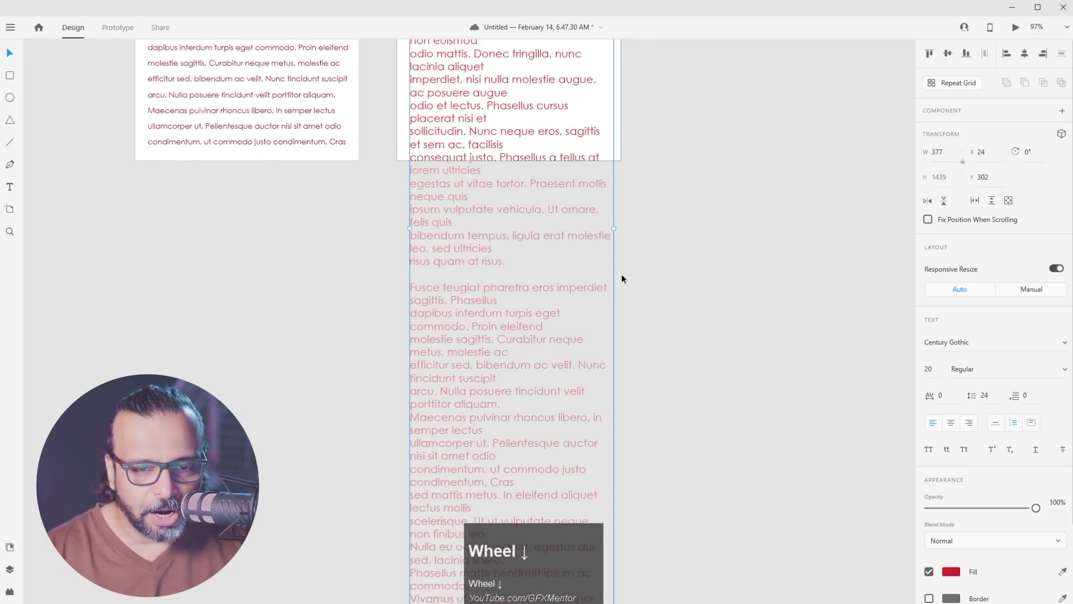
scroll(574, 250, up, 4)
click(707, 190)
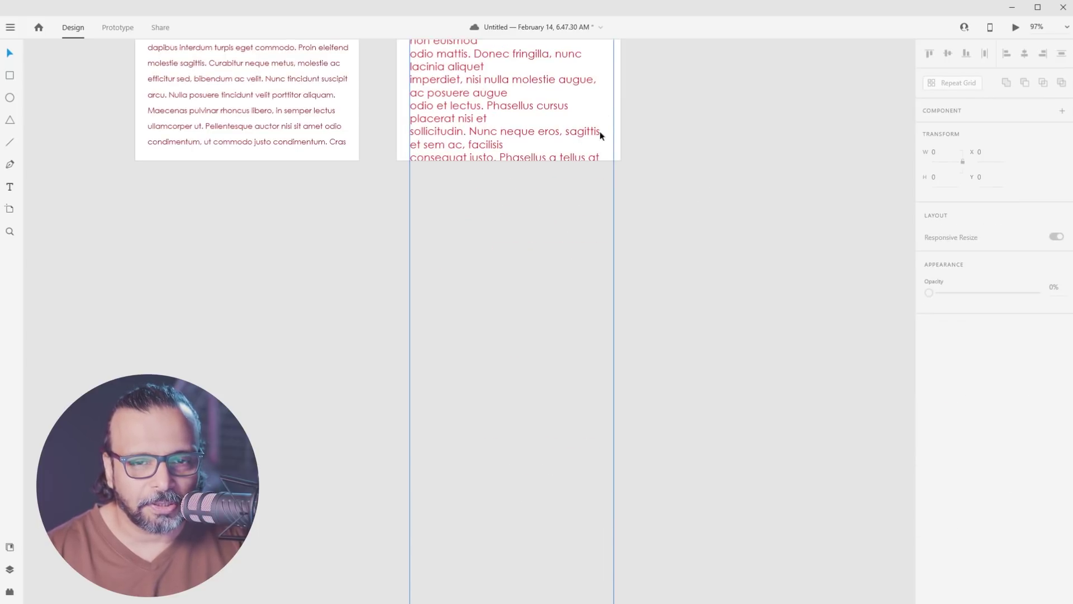
scroll(632, 187, up, 2)
scroll(635, 192, up, 2)
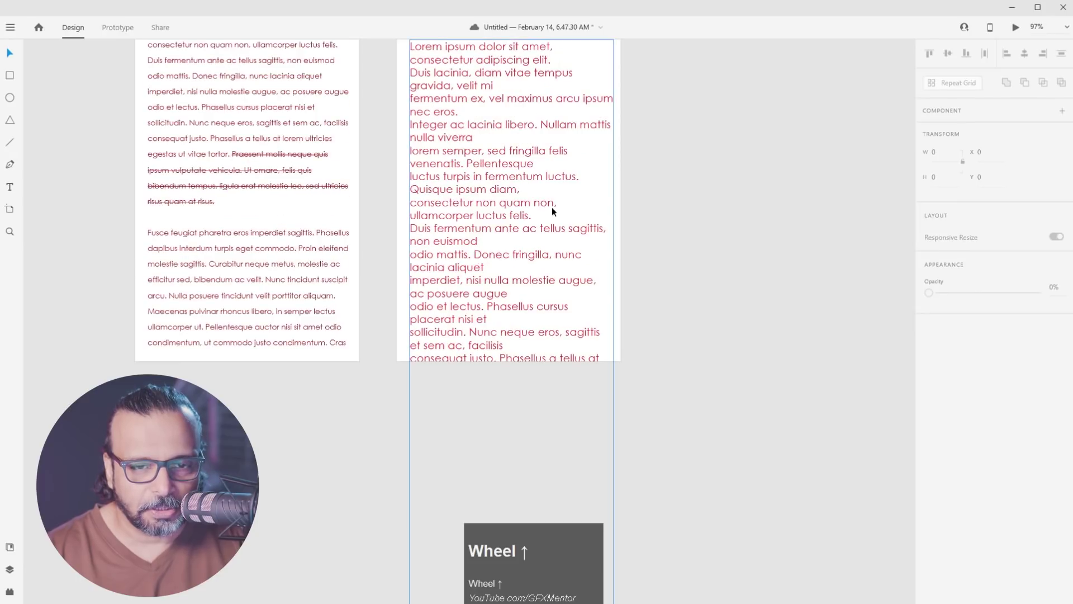
click(484, 202)
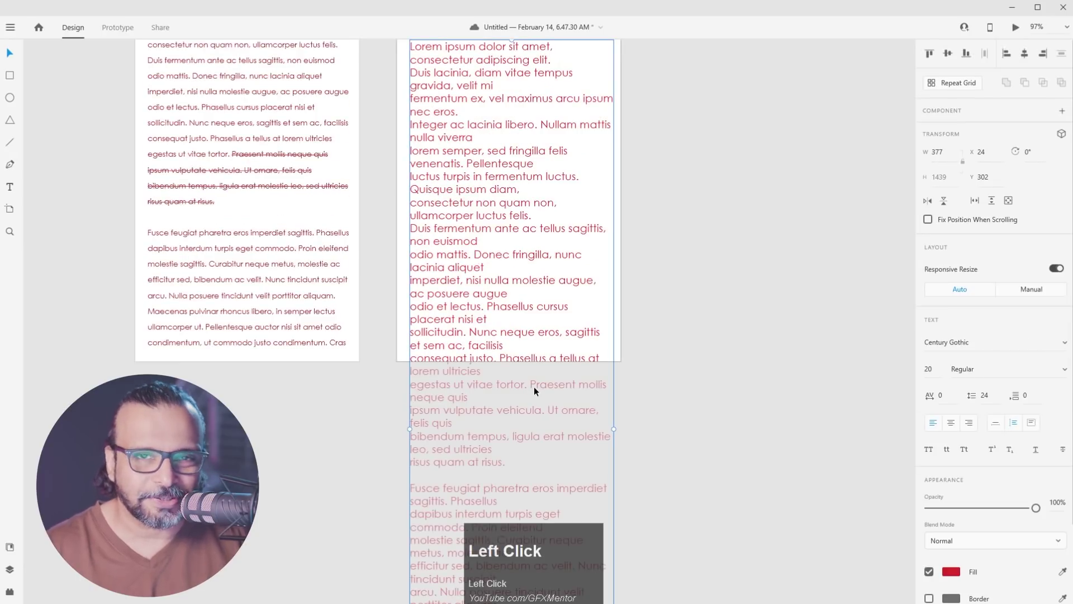